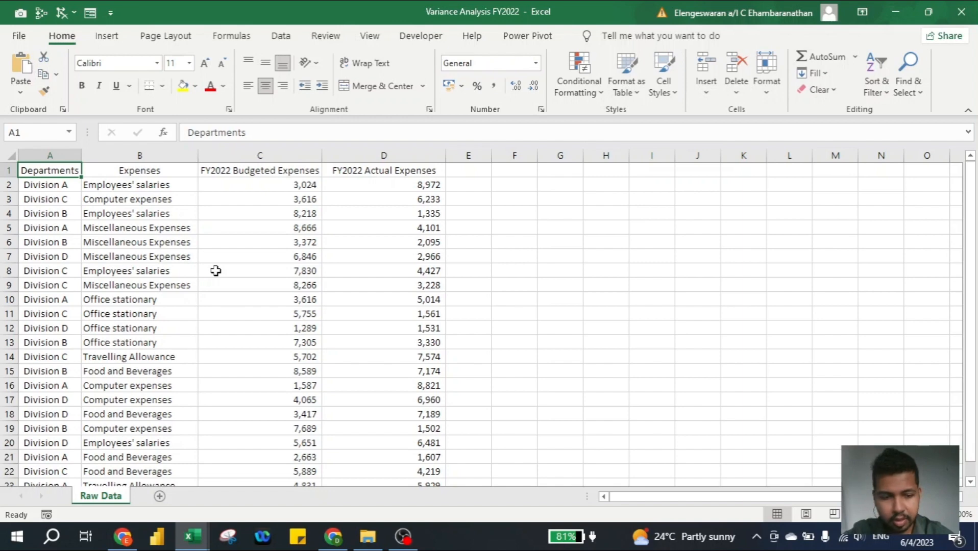
Select the expense data A1:D23 on the Raw Data sheet and start a PivotTable from it
key("ctrl+a")
scroll(216, 270, "down", 1)
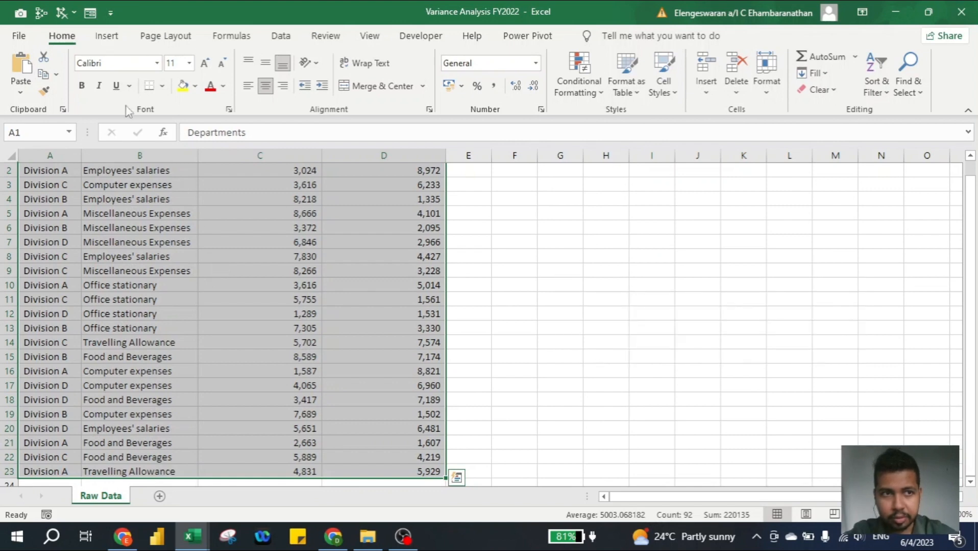
left_click(106, 38)
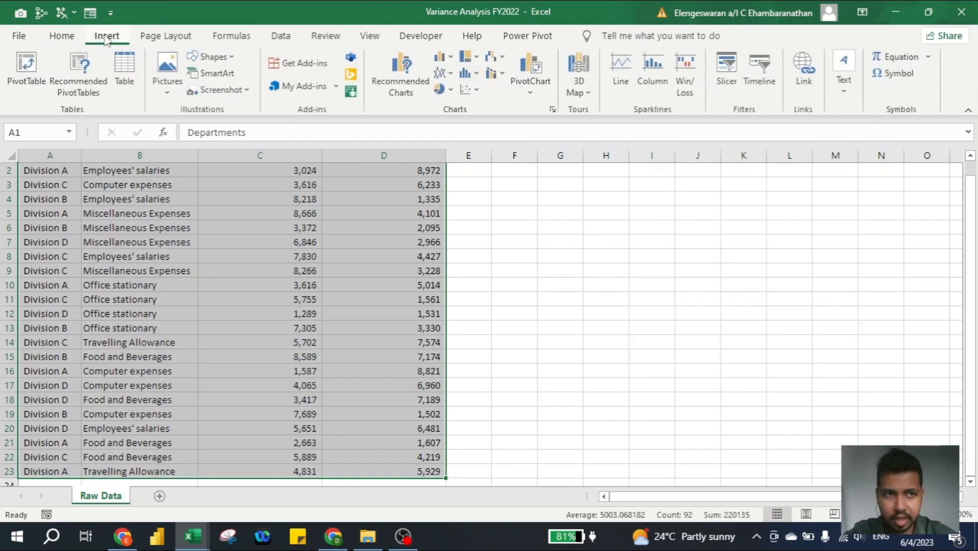
left_click(31, 69)
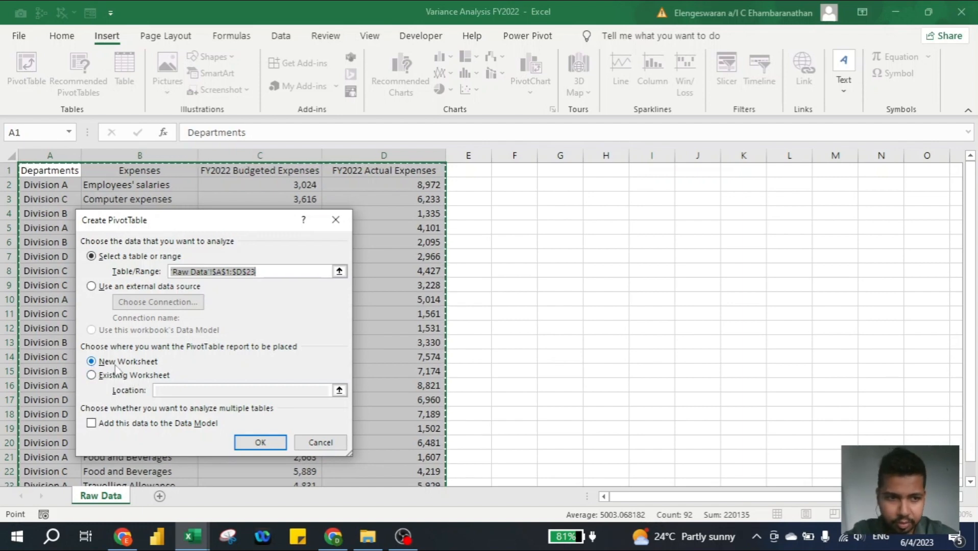
Keep New Worksheet placement and create the empty PivotTable1 on Sheet2
left_click(260, 442)
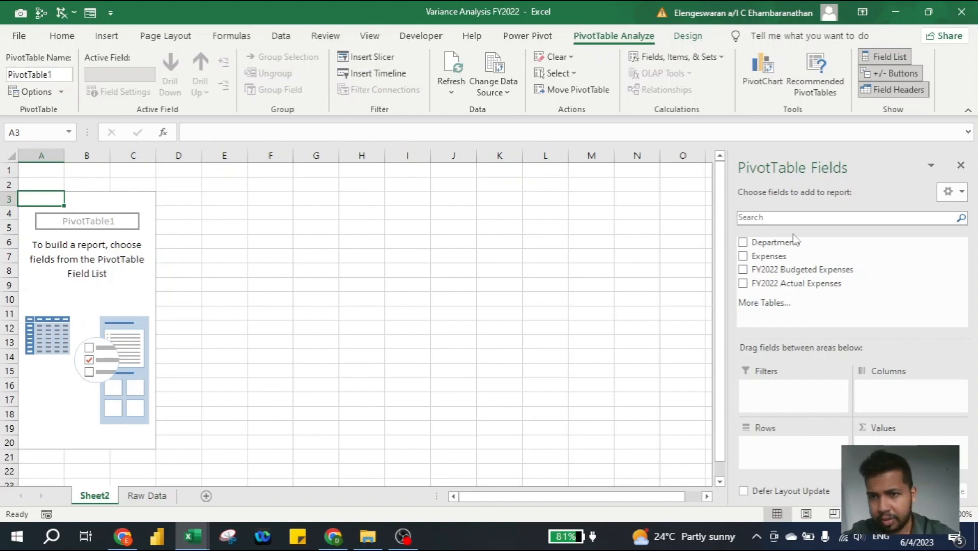
Filter by Departments, use Expenses as rows, sum FY2022 Budgeted and Actual Expenses, and select B4:C10
left_click_drag(774, 245, 792, 390)
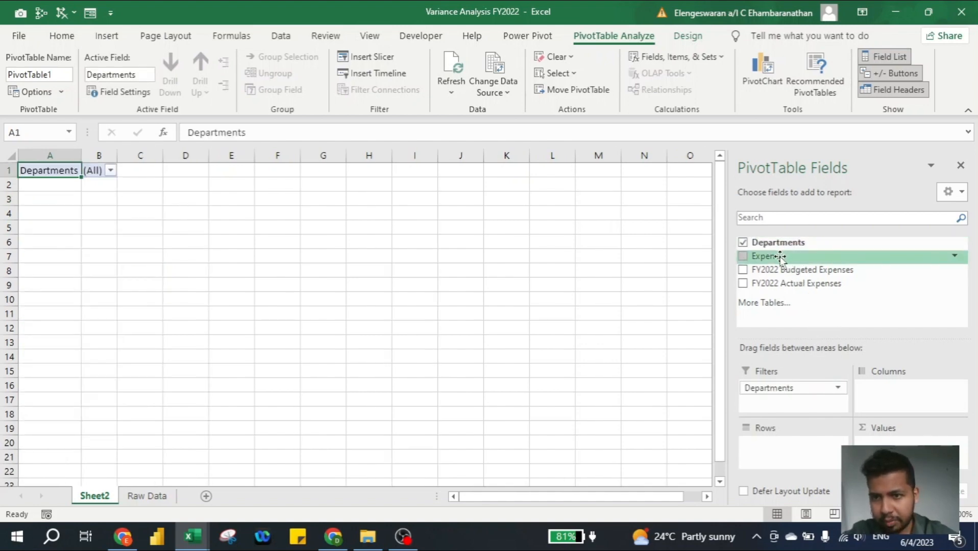
left_click_drag(780, 257, 778, 446)
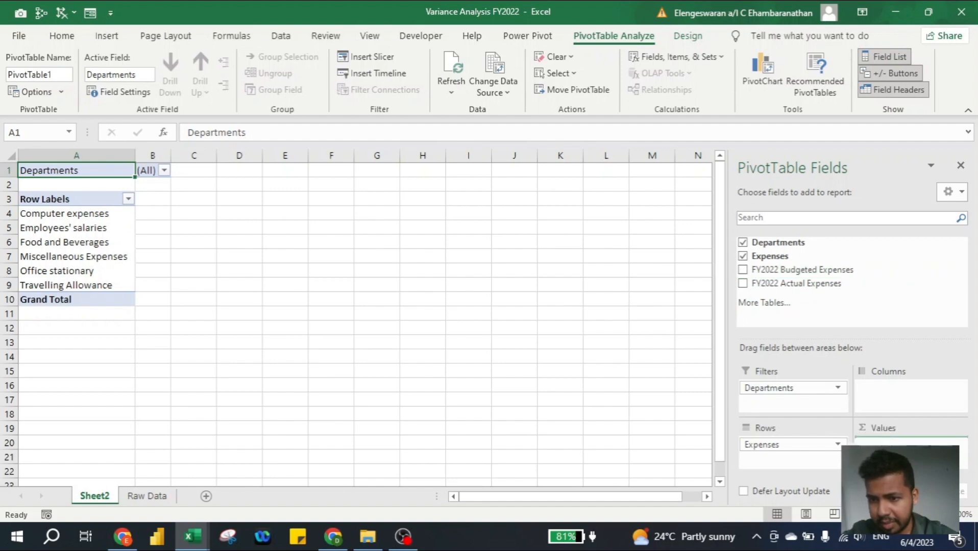
left_click(759, 275)
left_click_drag(780, 284, 898, 456)
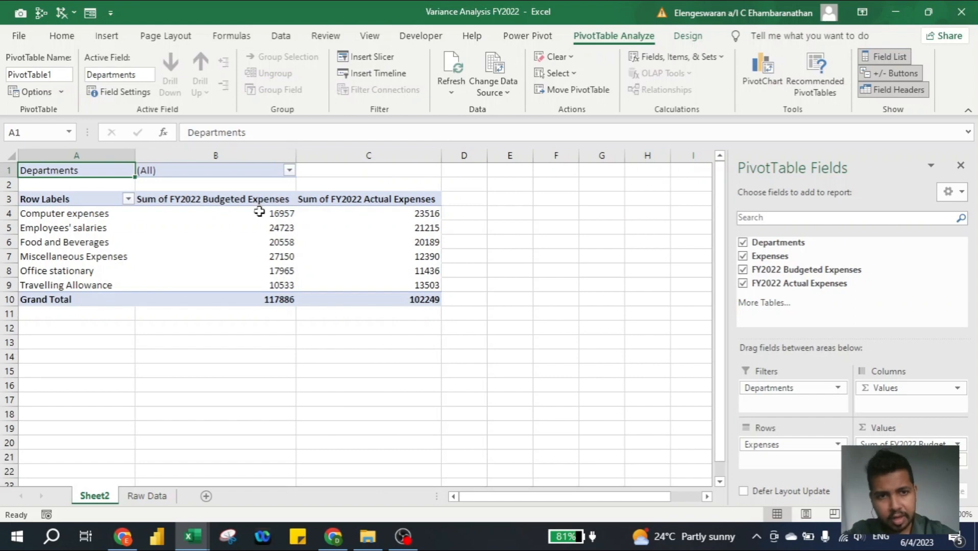
mouse_move(259, 216)
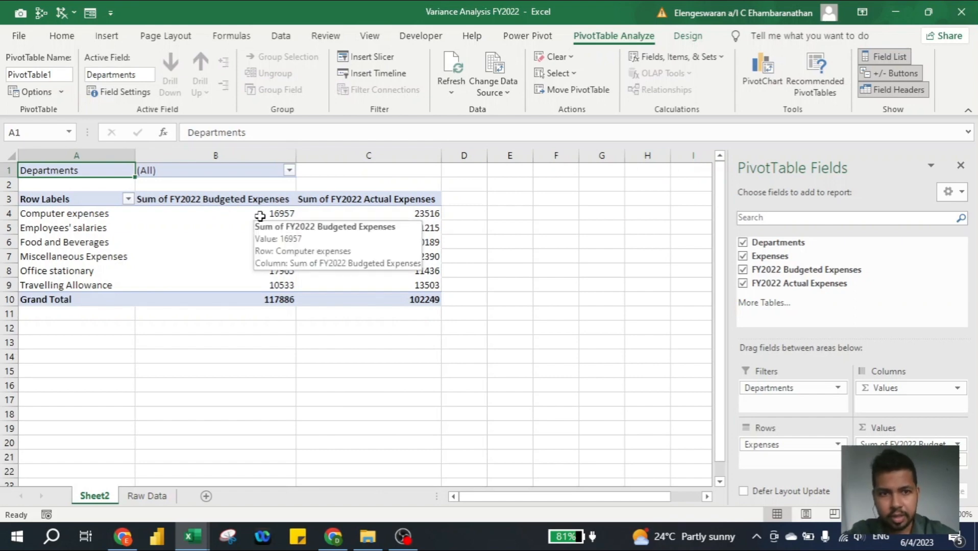
left_click_drag(269, 214, 389, 298)
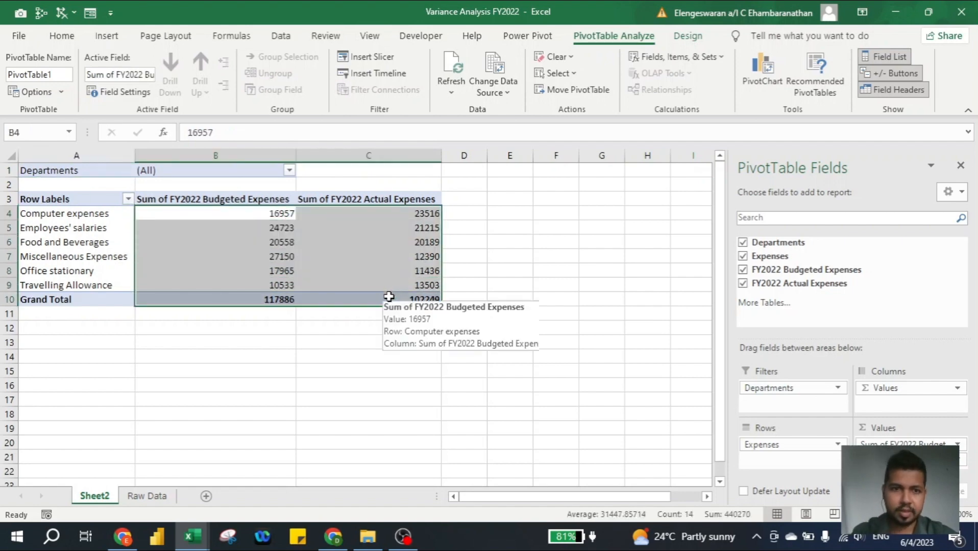
Format the selected pivot values as Accounting with no currency symbol and 0 decimal places
right_click(260, 219)
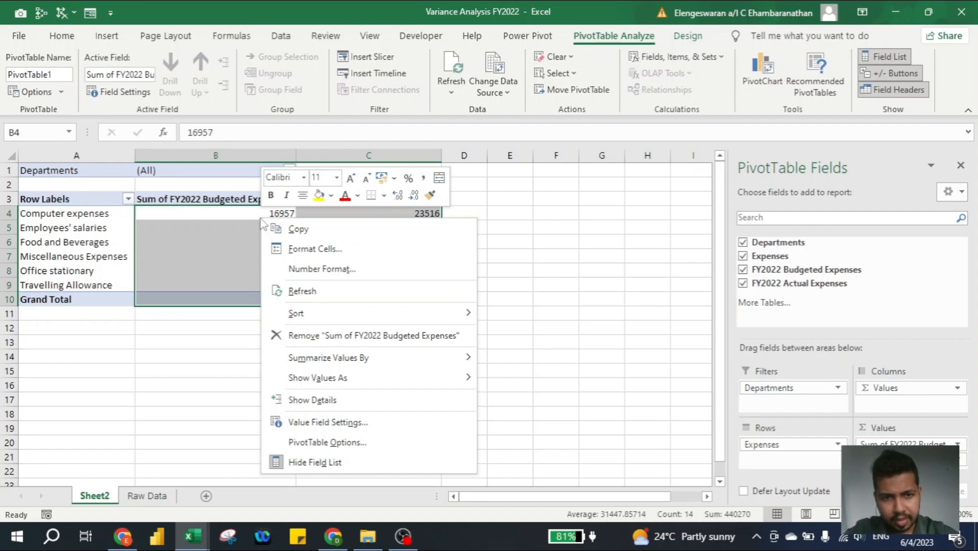
left_click(312, 250)
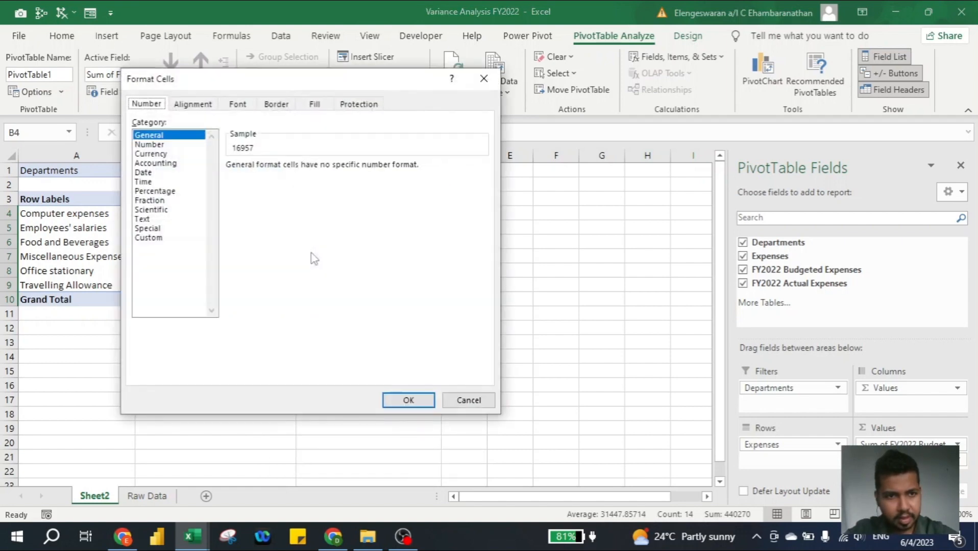
left_click(156, 163)
left_click(263, 184)
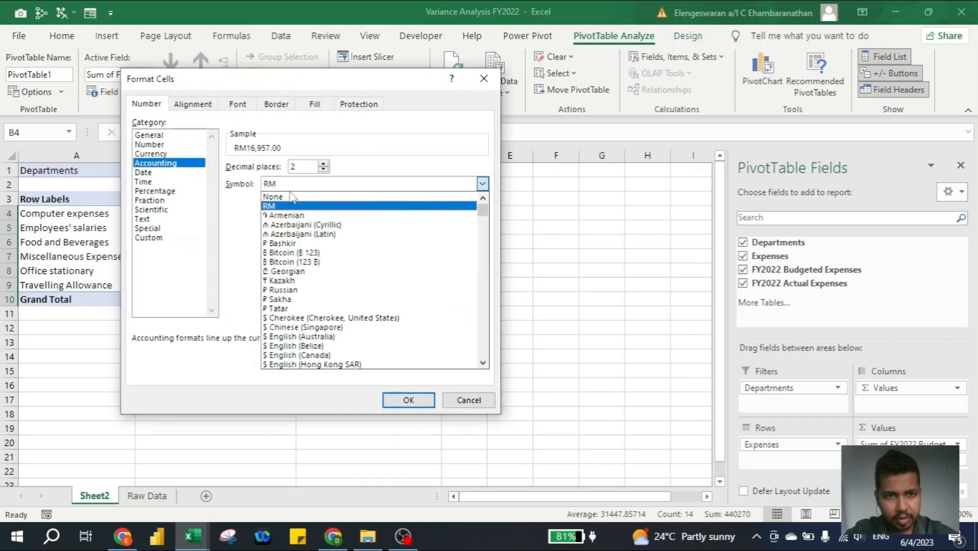
left_click(274, 198)
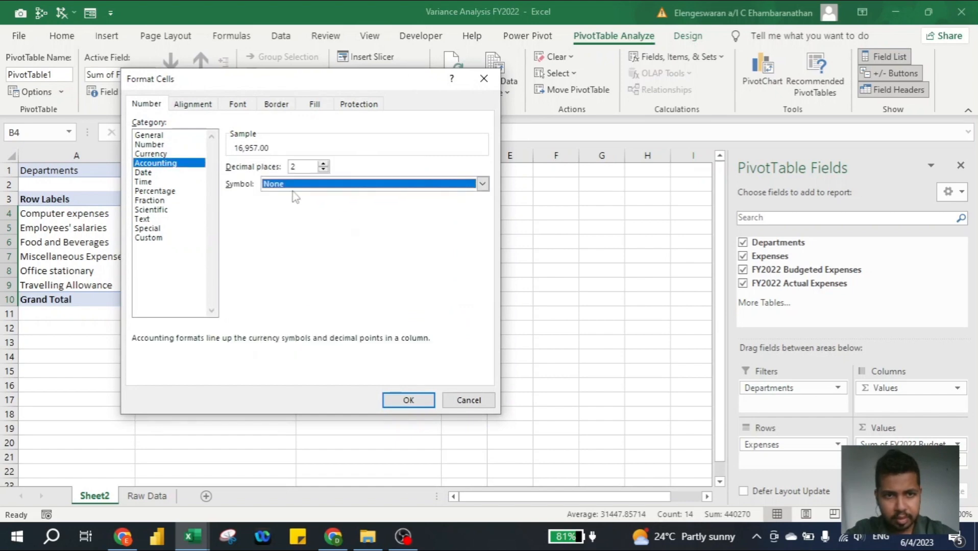
left_click(323, 170)
left_click(323, 170)
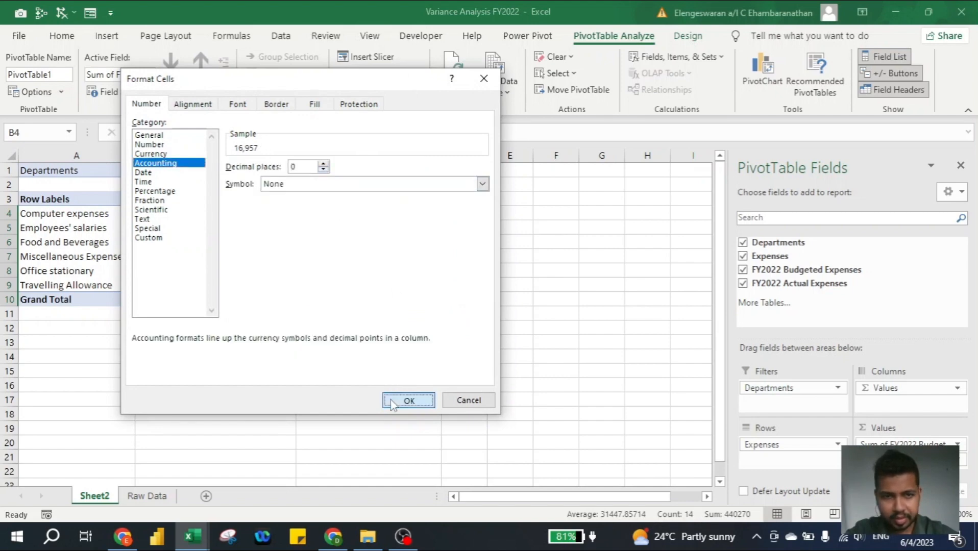
left_click(393, 400)
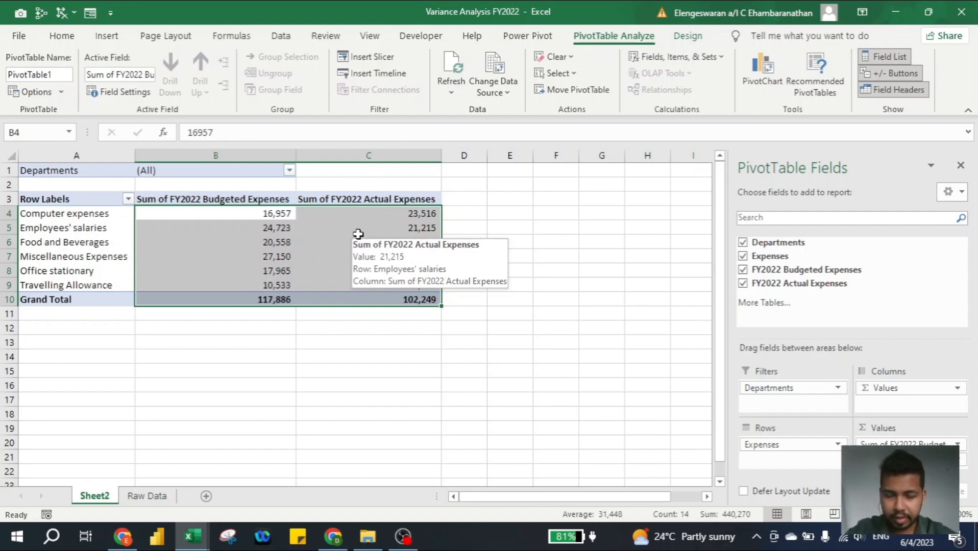
Copy the pivot table to A15 and remove Expenses so the copy shows only grand totals
left_click(243, 283)
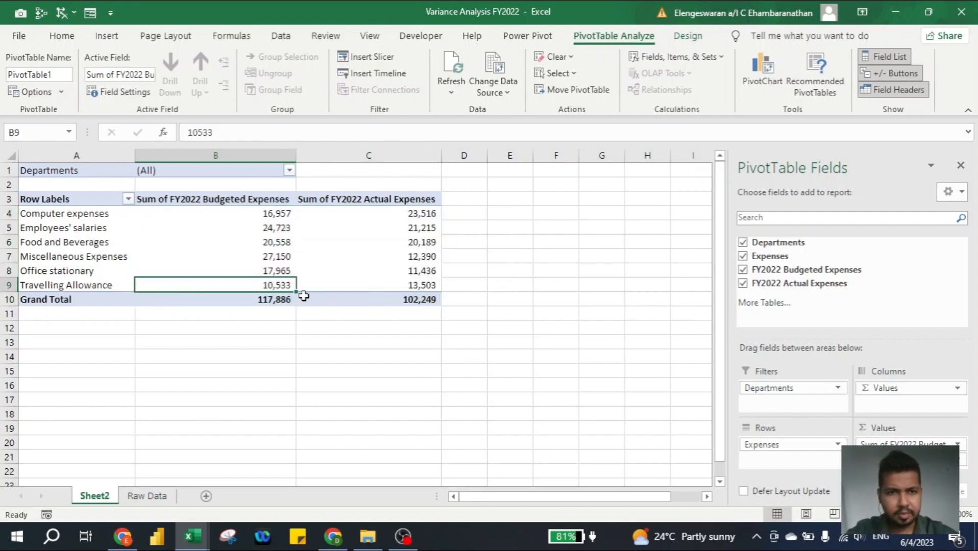
left_click(340, 299)
key("ctrl+a")
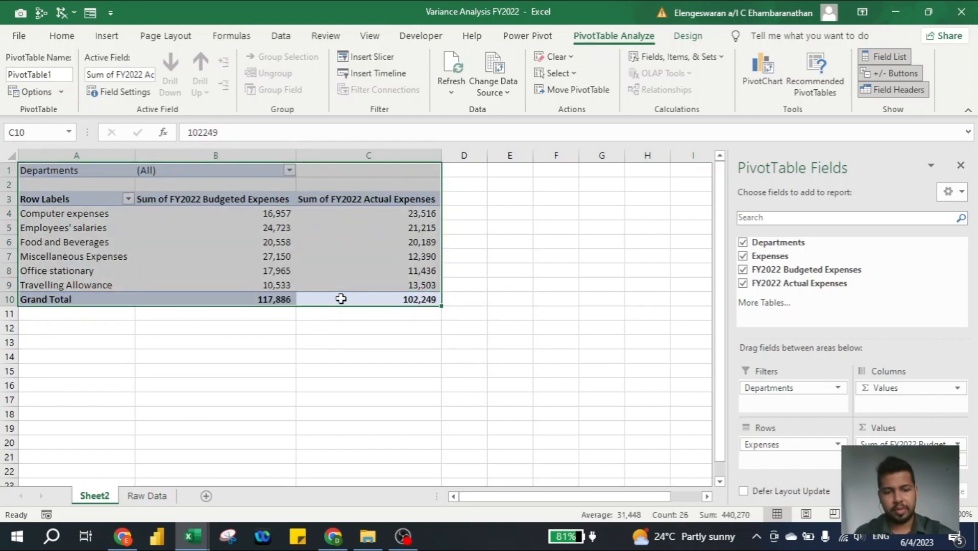
key("ctrl+c")
left_click(106, 370)
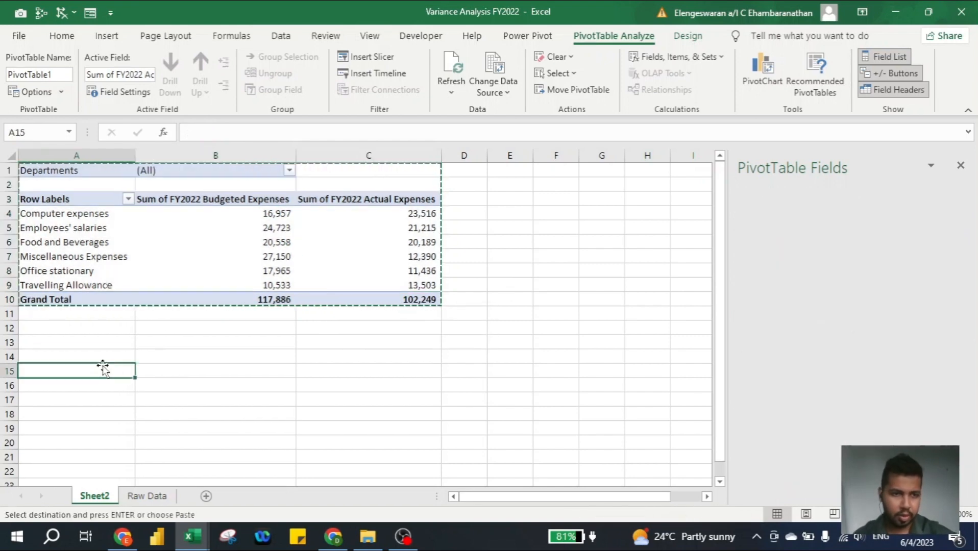
key("ctrl+v")
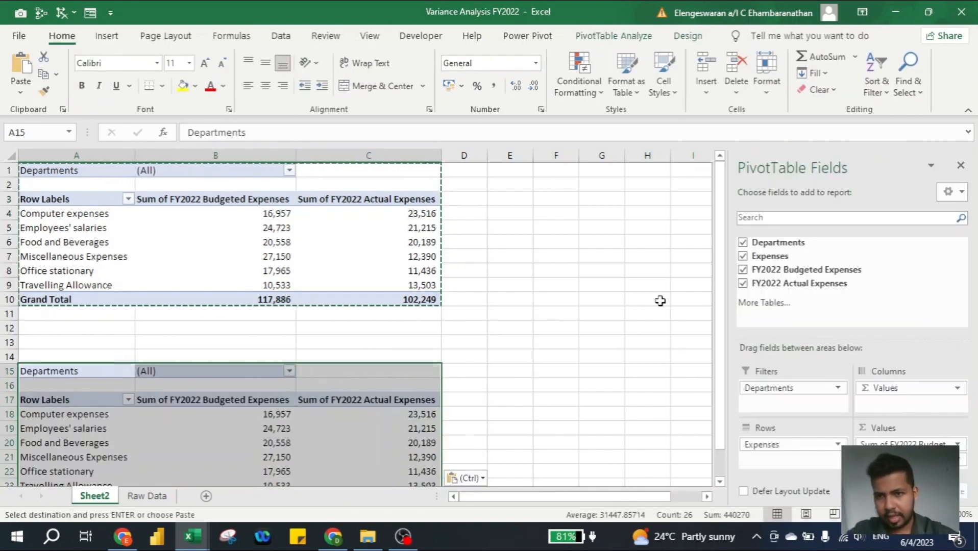
left_click(742, 256)
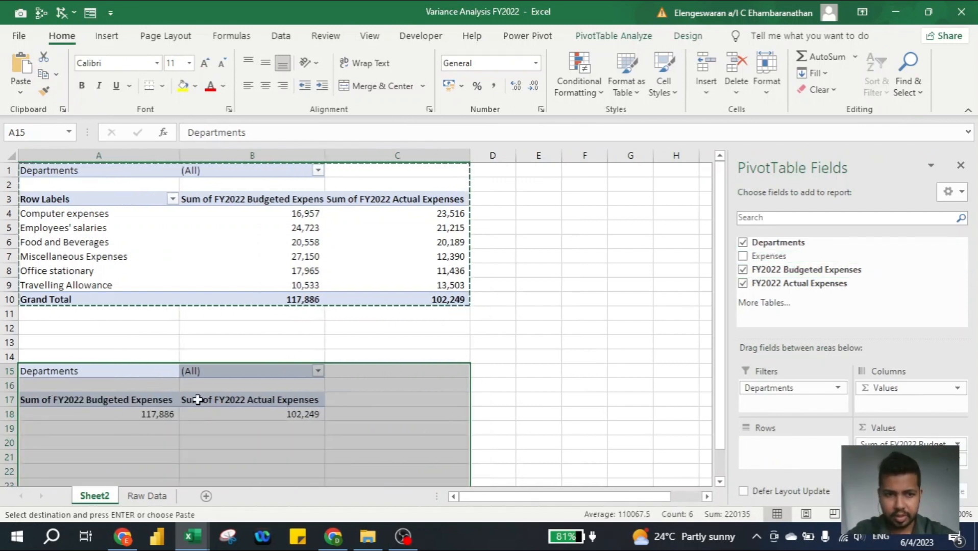
left_click(460, 349)
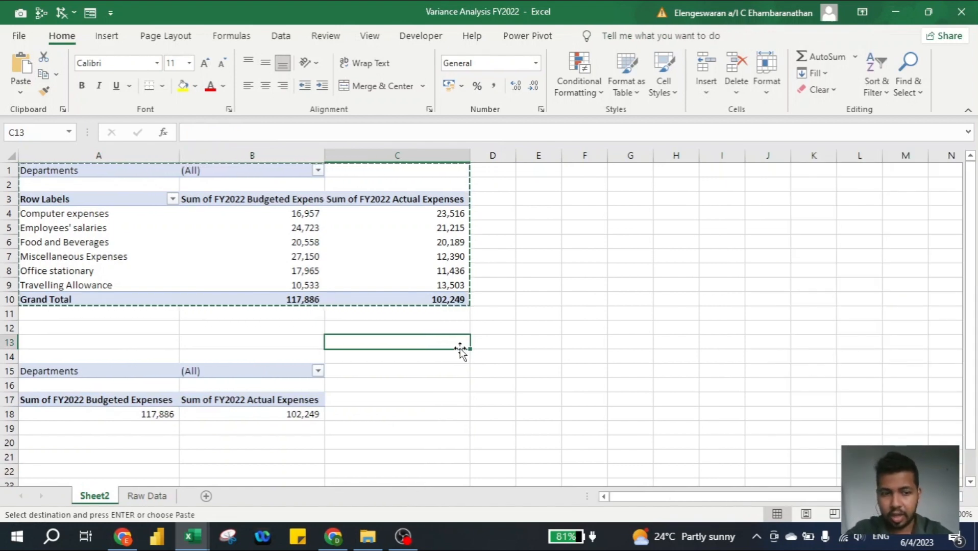
Rename the Sheet2 tab to 'Pivot Table'
right_click(86, 497)
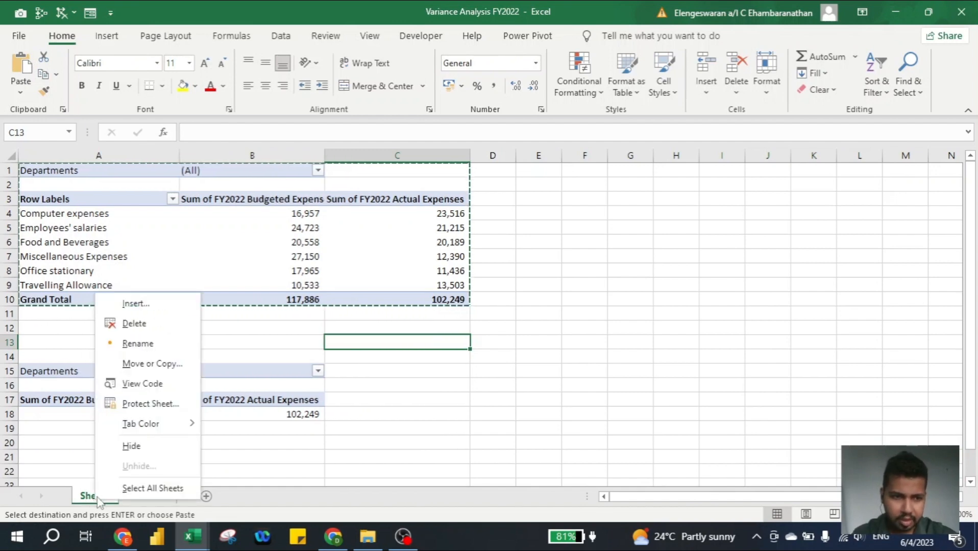
left_click(133, 345)
type("Pivot")
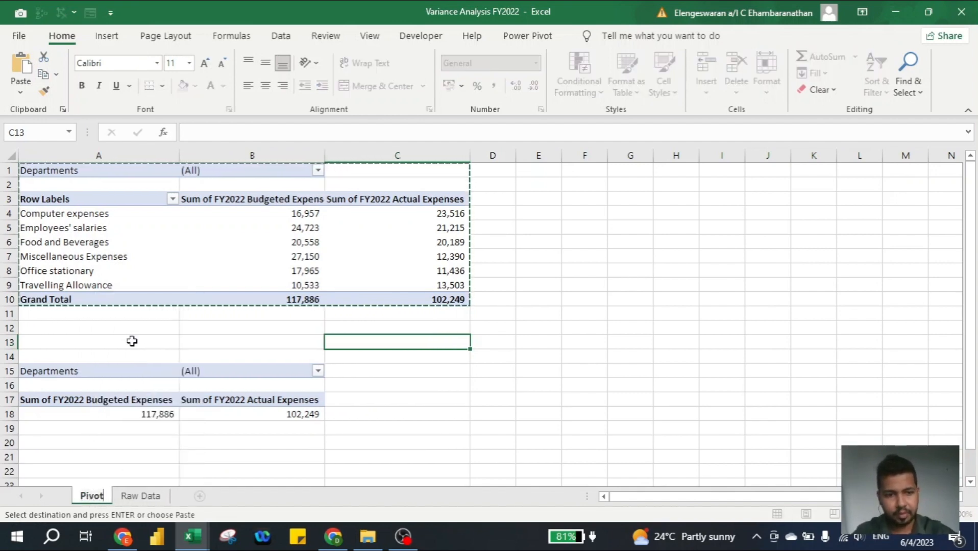
type(" Table")
key("Return")
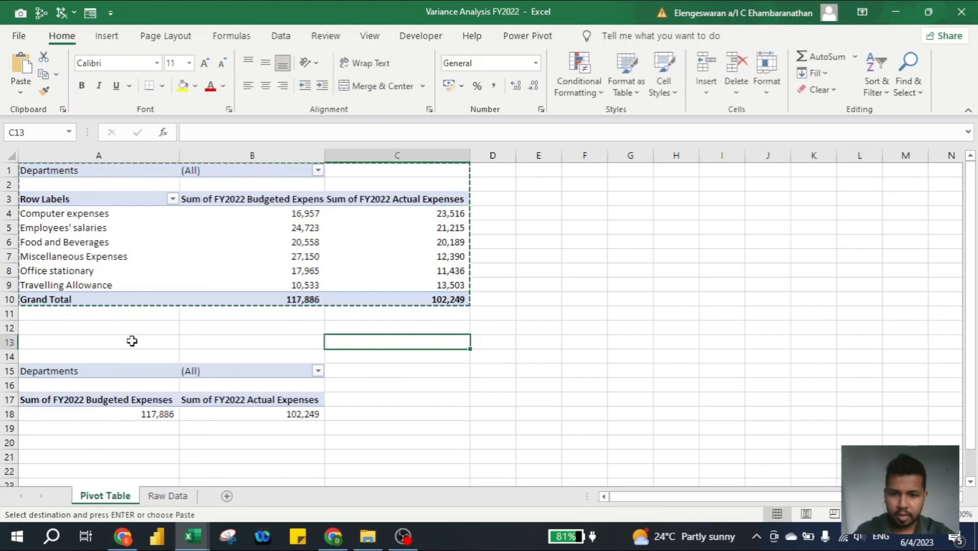
Insert a new worksheet, name it 'Dashboard', and widen column T
key("shift+F11")
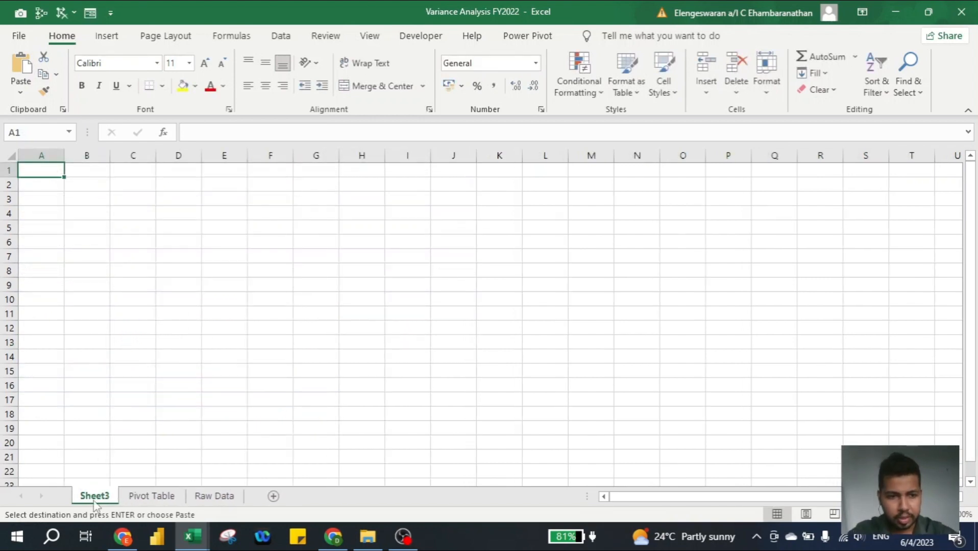
right_click(90, 498)
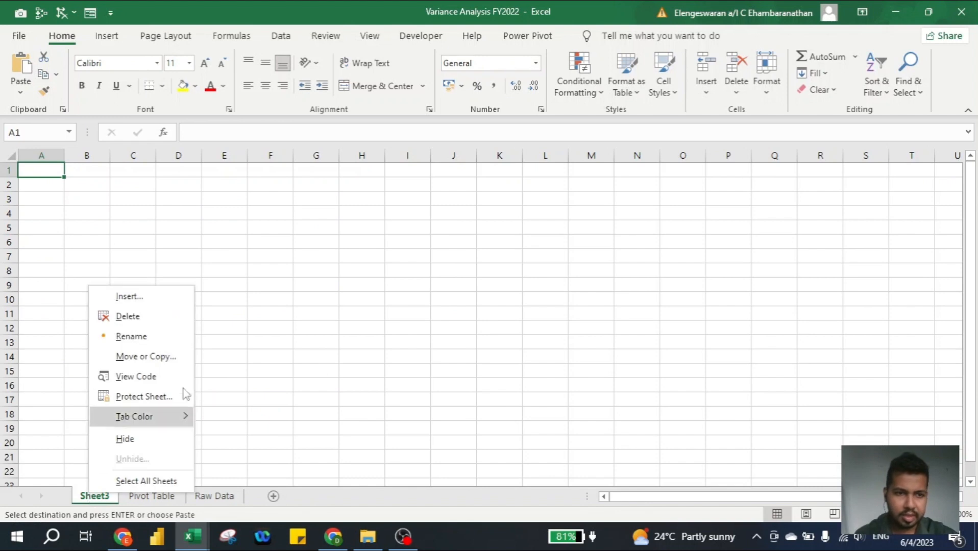
left_click(142, 337)
type("Dashboard")
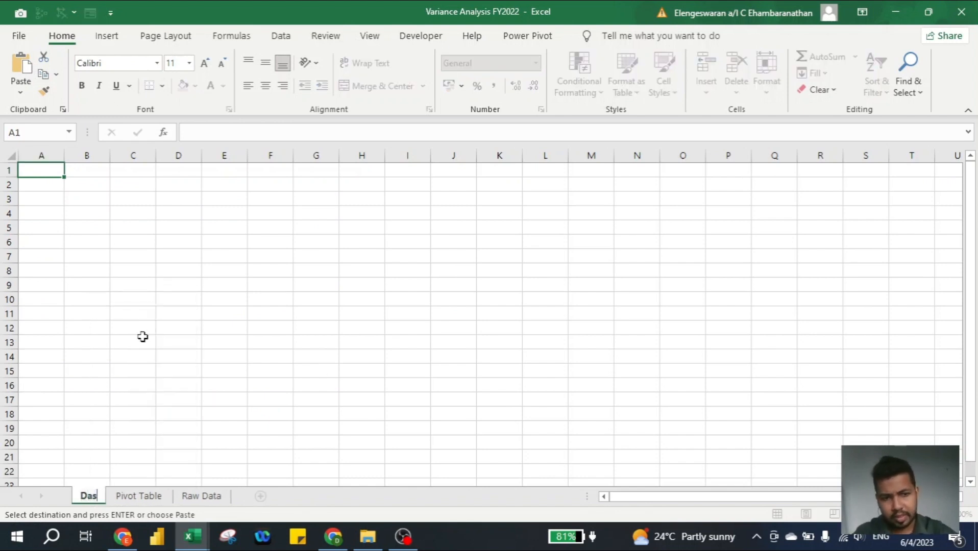
key("Return")
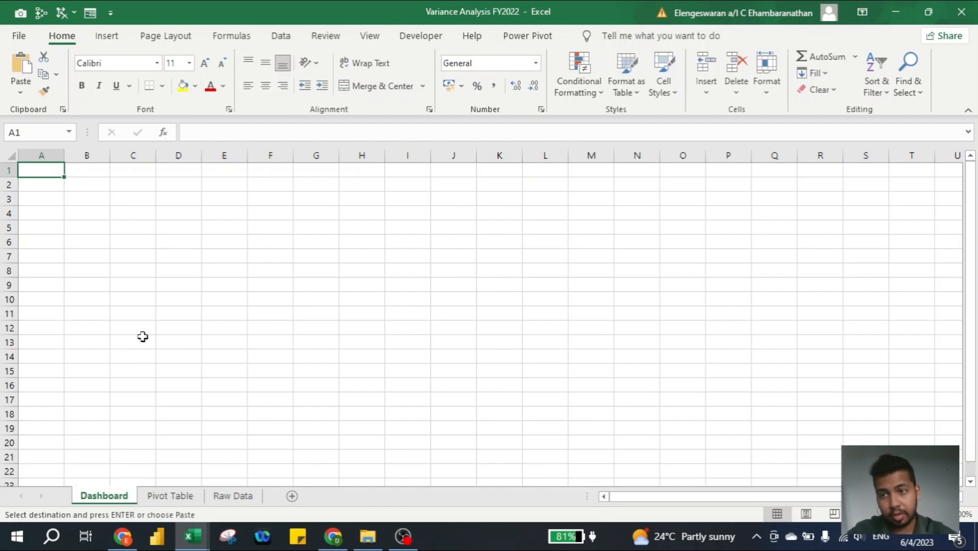
left_click_drag(934, 156, 962, 159)
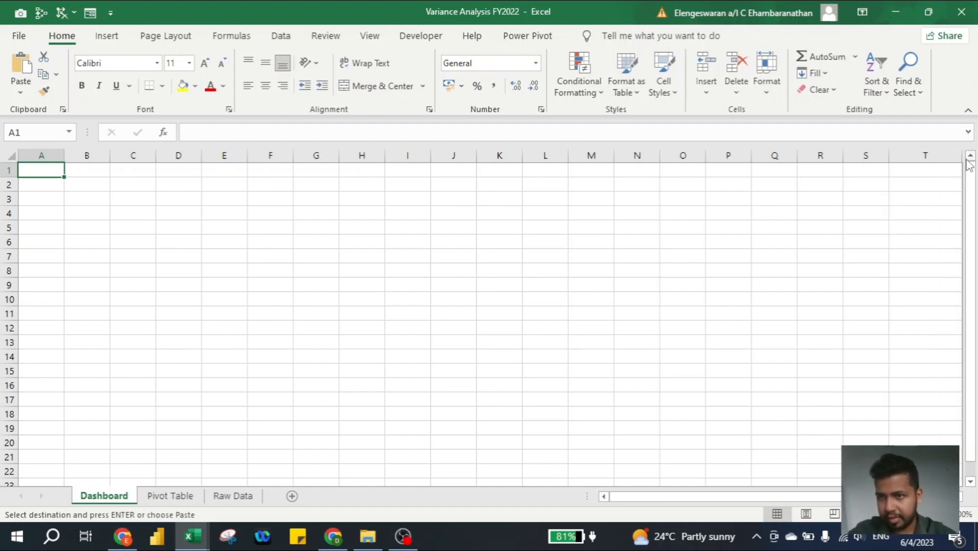
Merge and centre A1:T3 with the title 'Financial Performance', then return to the Pivot Table sheet
left_click(928, 195)
key("ctrl+shift+Home")
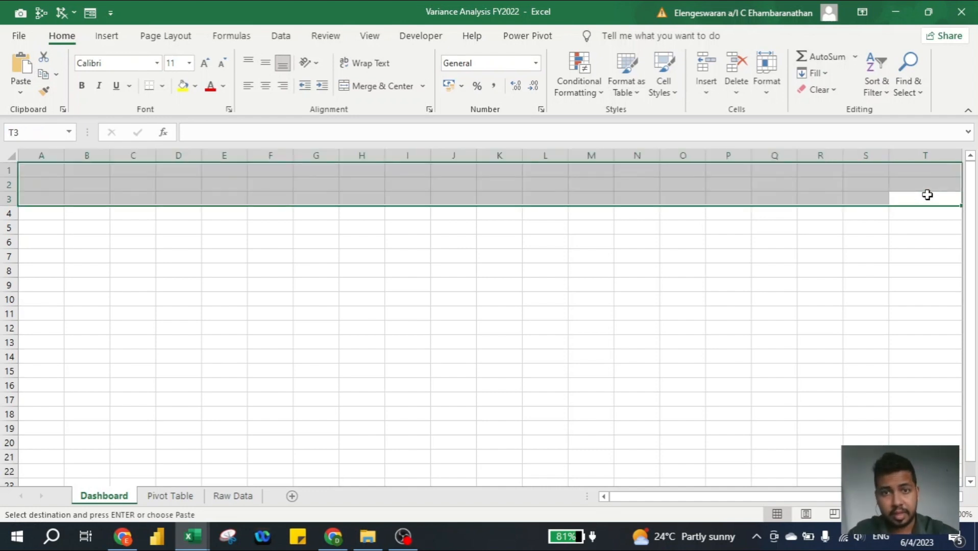
left_click(380, 87)
type("Fin")
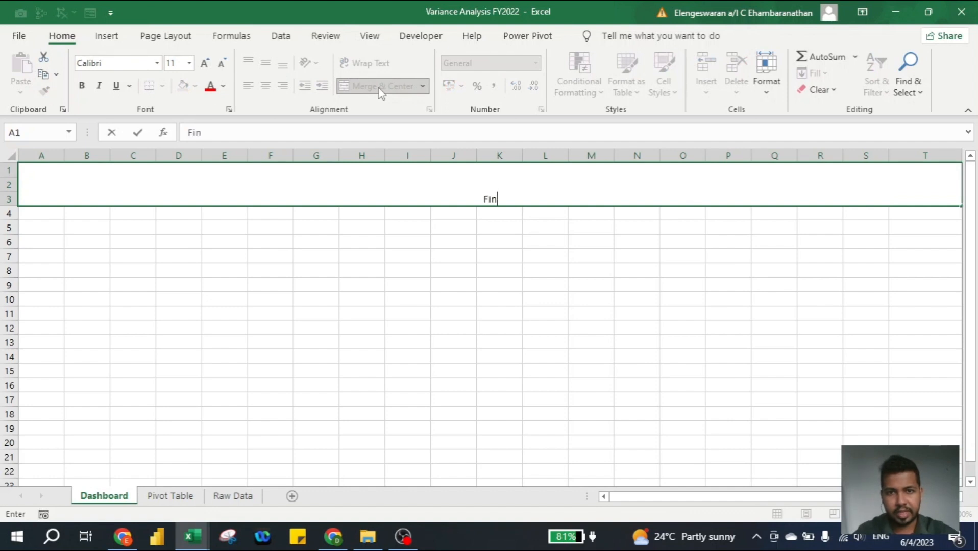
type("ancial Perfor")
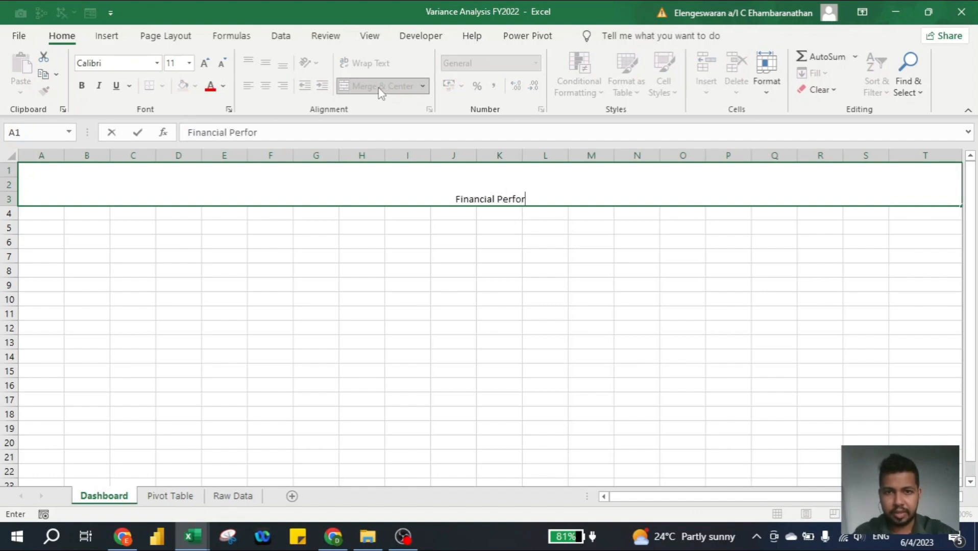
type("mance")
key("Return")
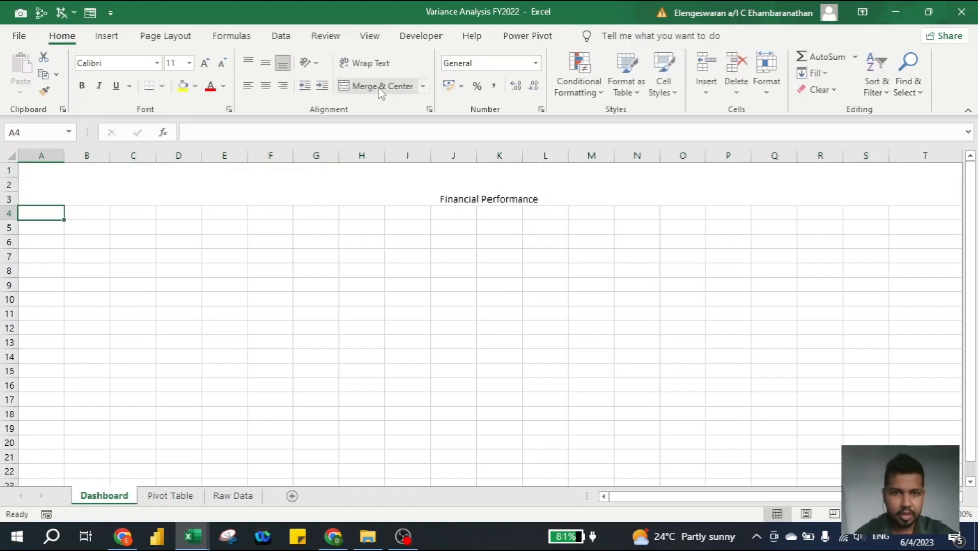
left_click(175, 495)
Insert a Departments slicer for PivotTable1 and move it to columns D–F
left_click(104, 242)
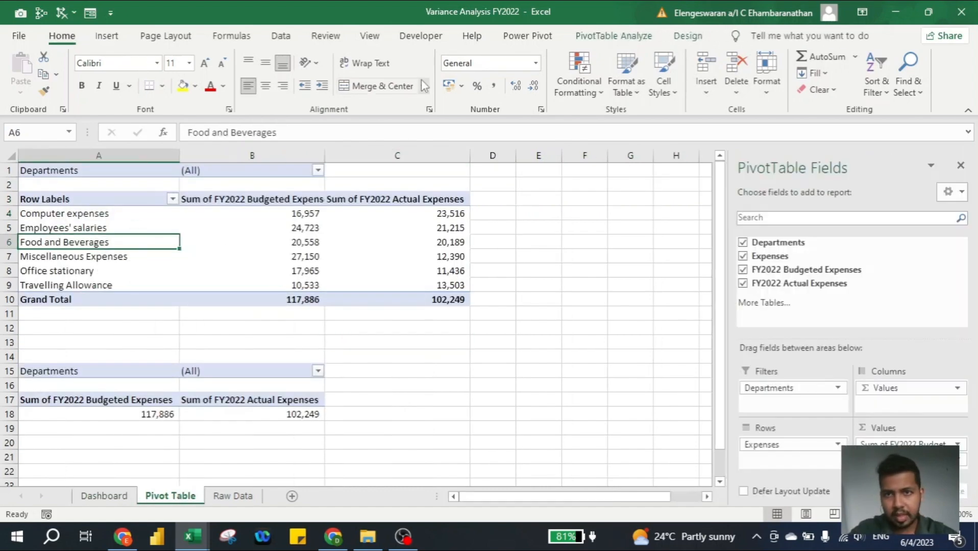
left_click(616, 37)
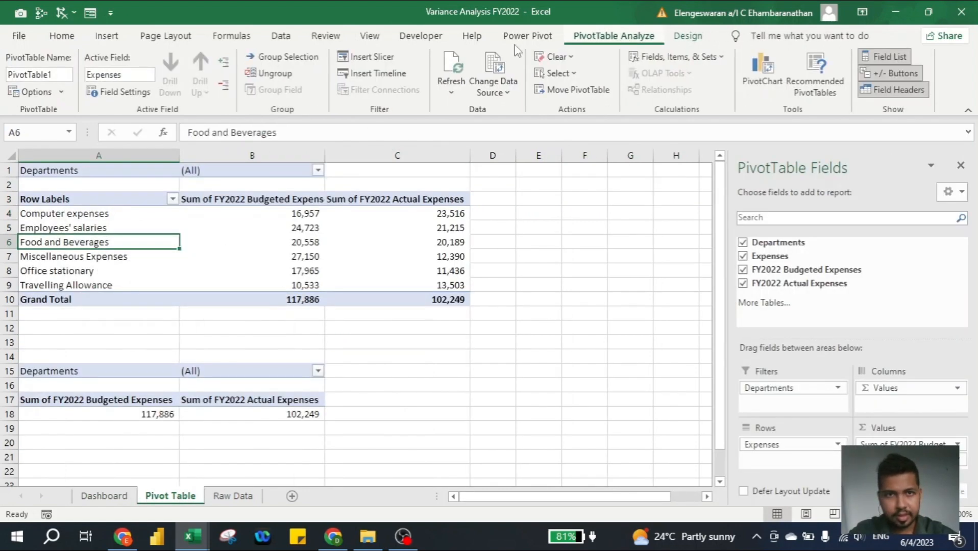
left_click(371, 59)
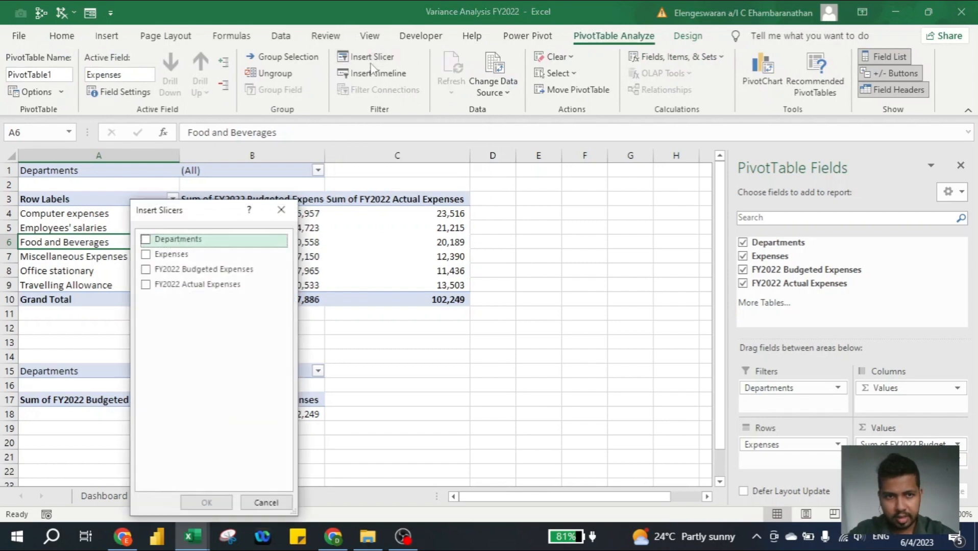
left_click(145, 240)
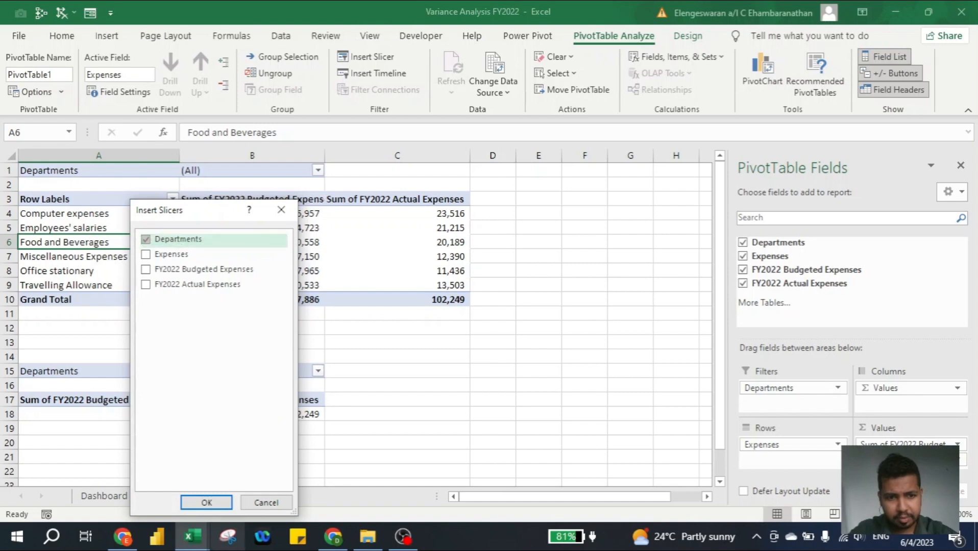
left_click(206, 503)
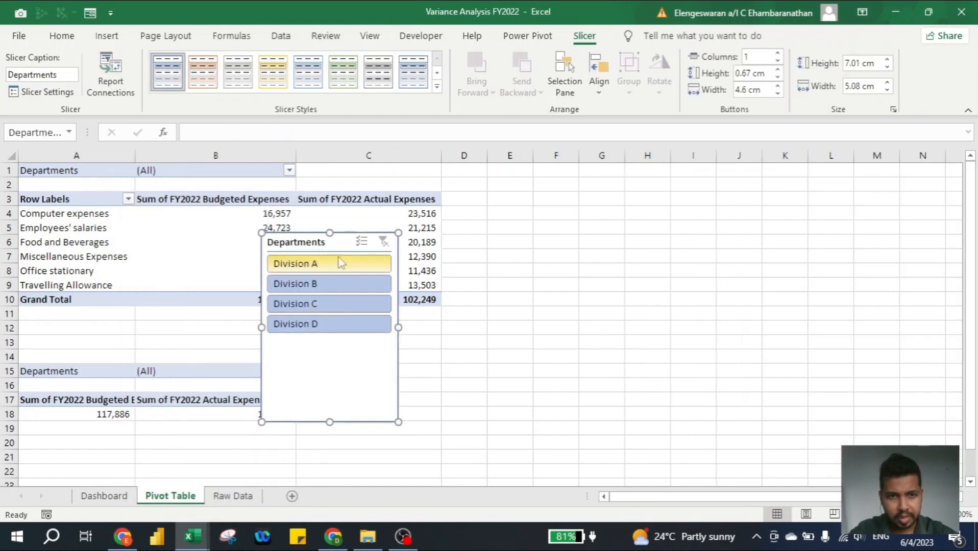
left_click_drag(312, 247, 500, 247)
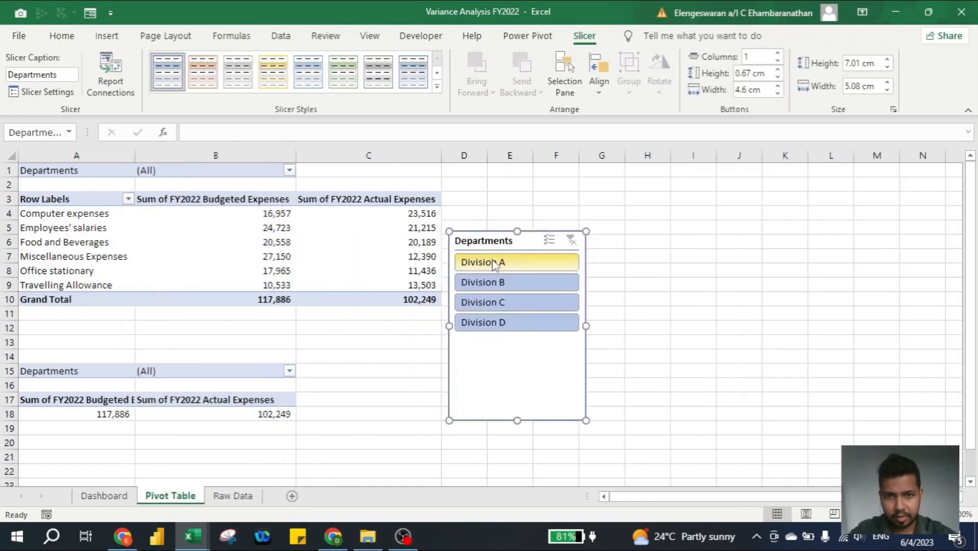
Connect the Departments slicer to PivotTable2 as well through Report Connections
right_click(487, 242)
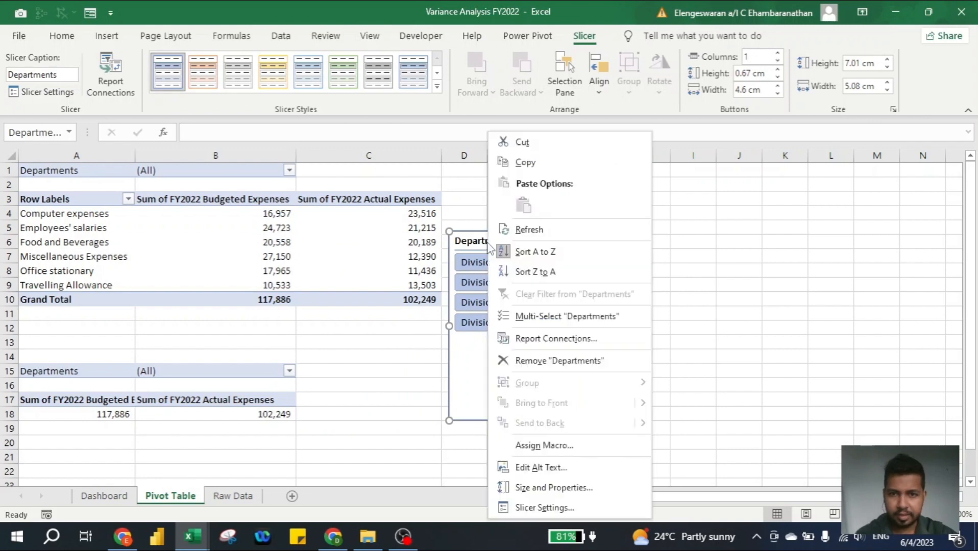
left_click(561, 339)
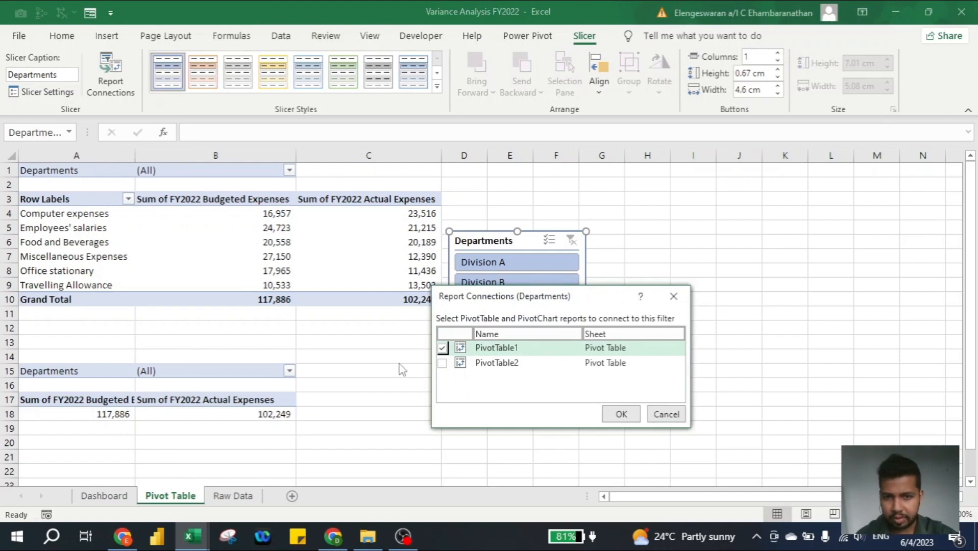
left_click(442, 362)
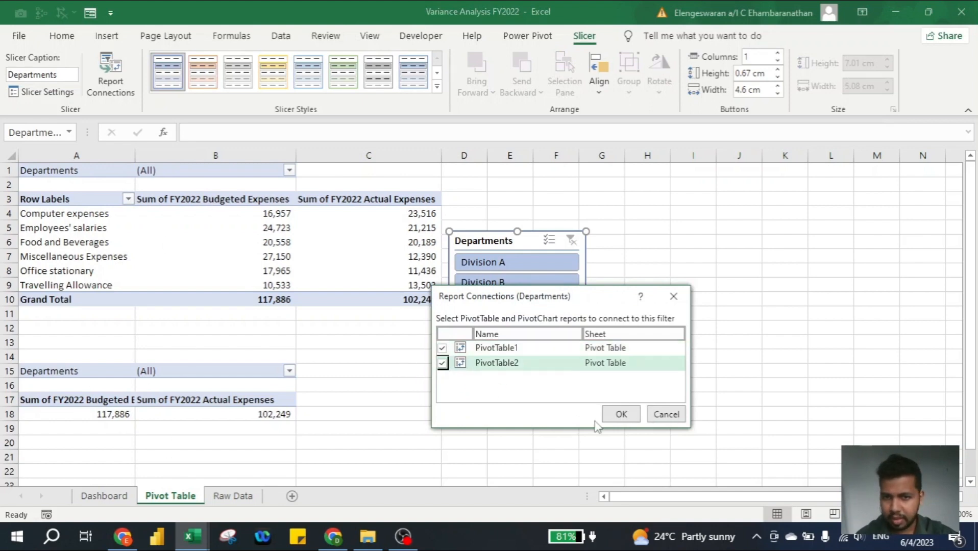
left_click(621, 414)
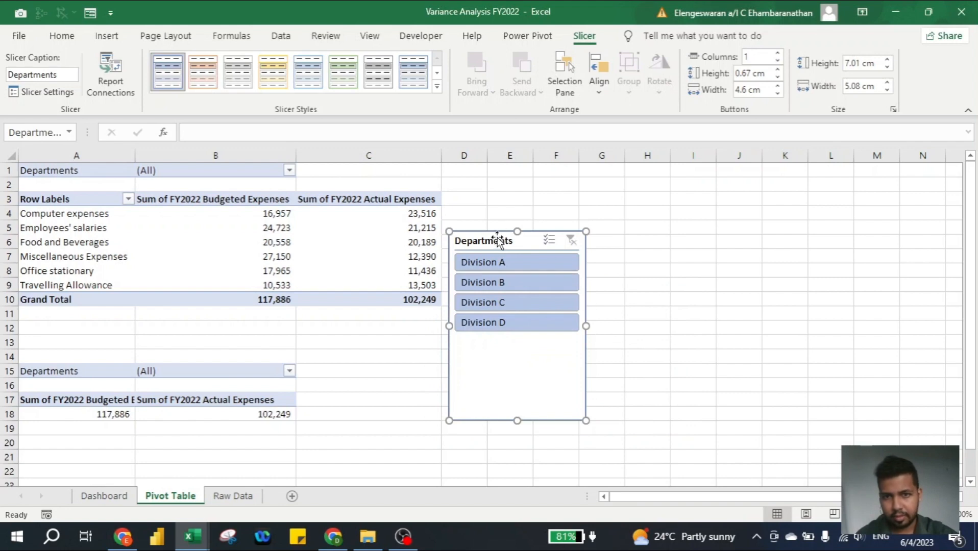
Cut the Departments slicer and paste it onto the Dashboard sheet below the title
key("ctrl+x")
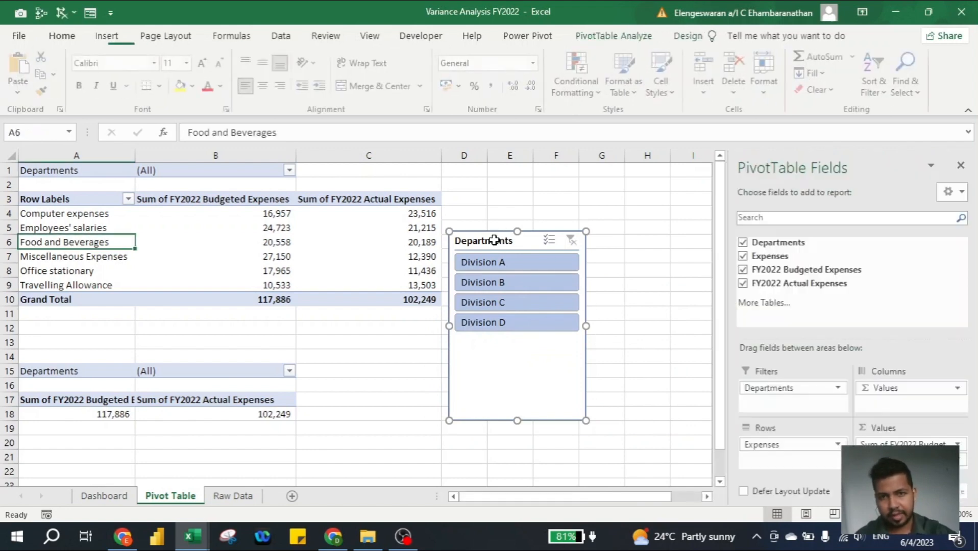
left_click(104, 496)
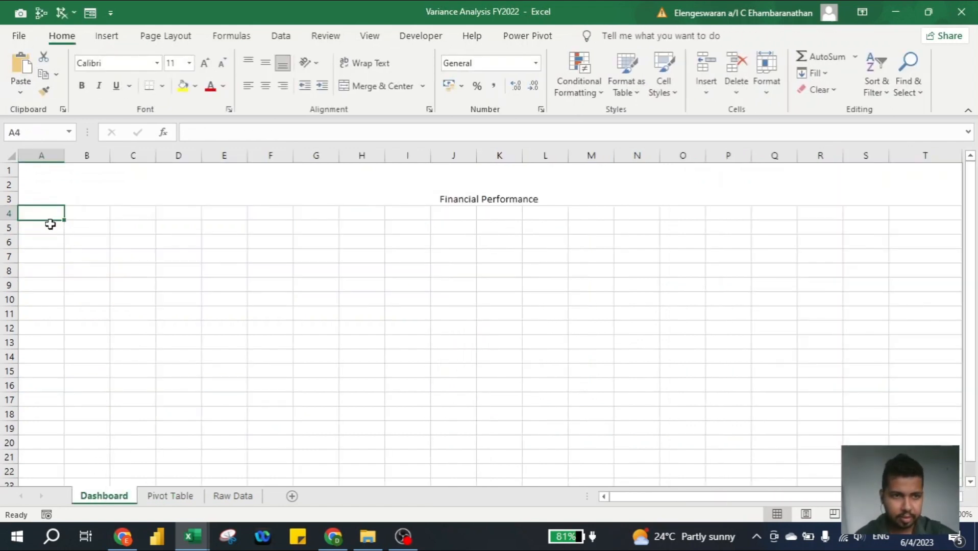
key("ctrl+v")
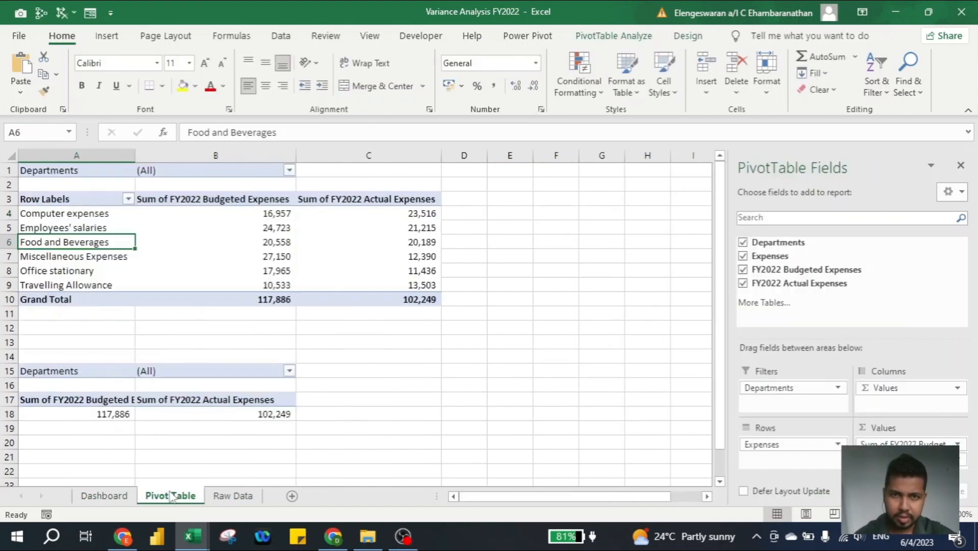
left_click(115, 498)
left_click(109, 40)
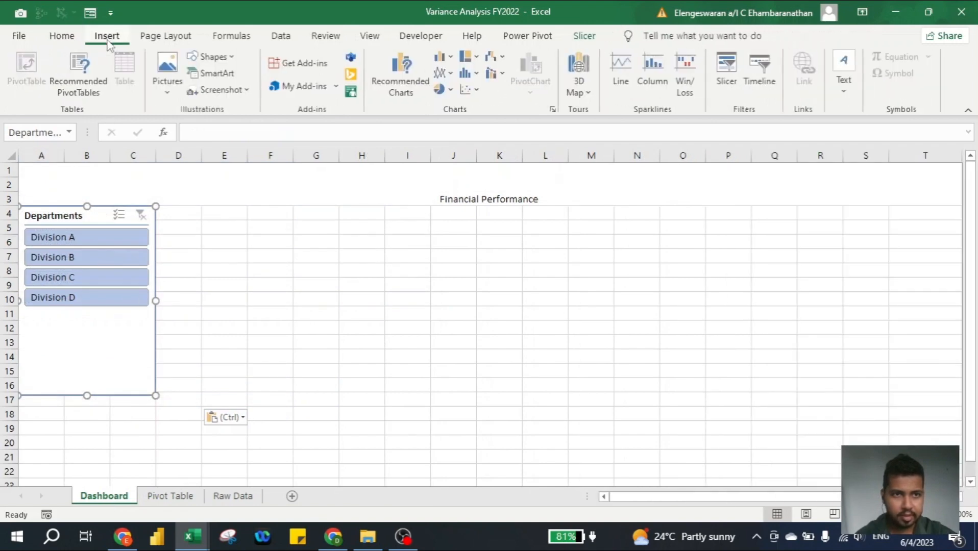
Draw a rounded rectangle over E4:H8 and duplicate it into two more copies
left_click(221, 58)
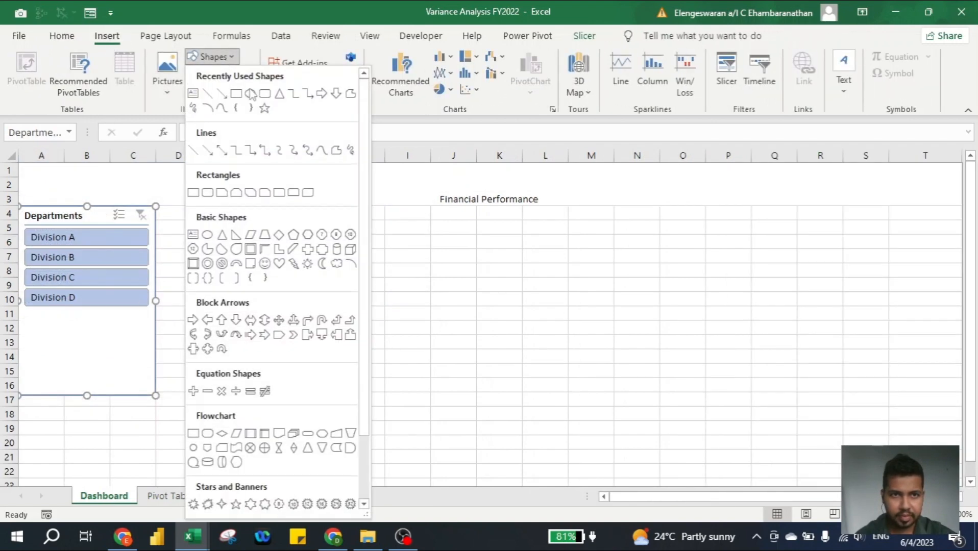
left_click(264, 93)
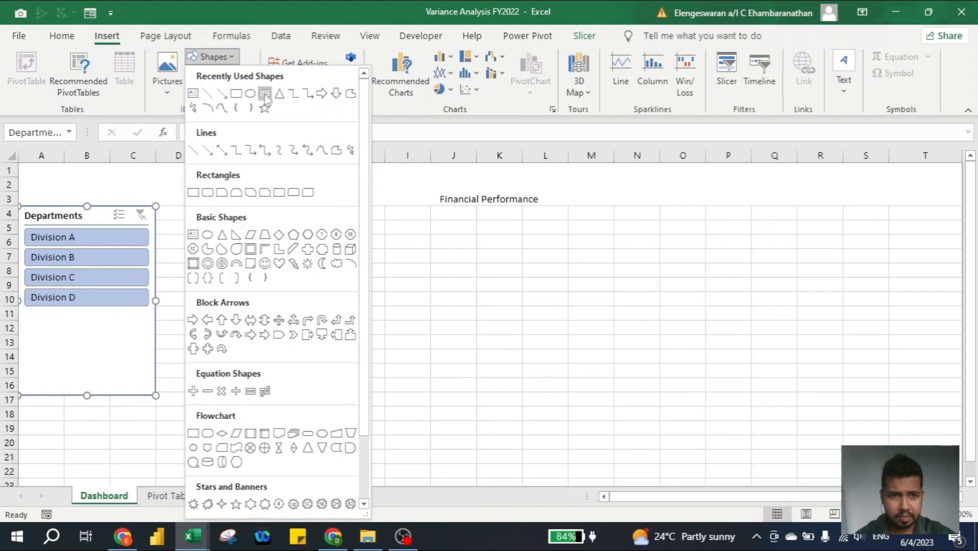
left_click_drag(250, 217, 367, 263)
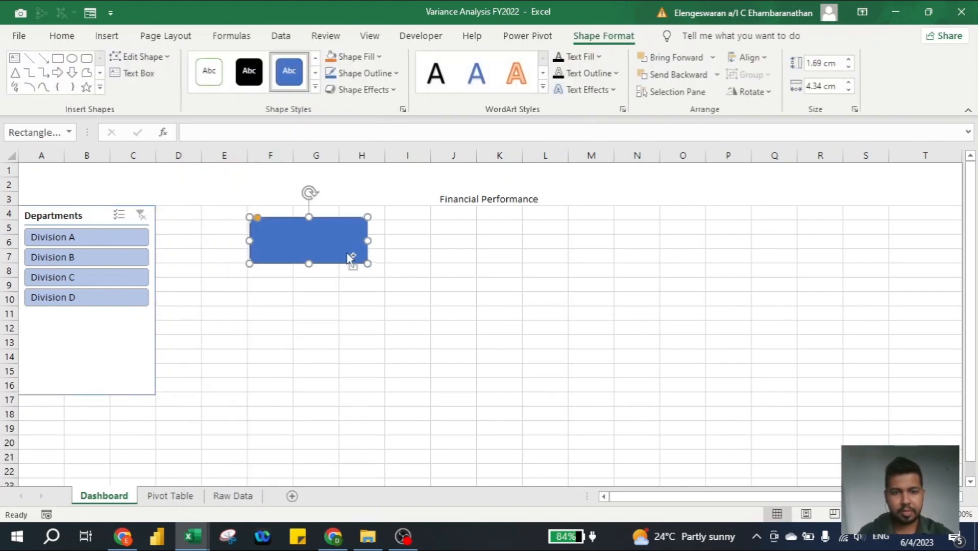
key("ctrl+d")
left_click_drag(347, 253, 551, 243)
key("ctrl+d")
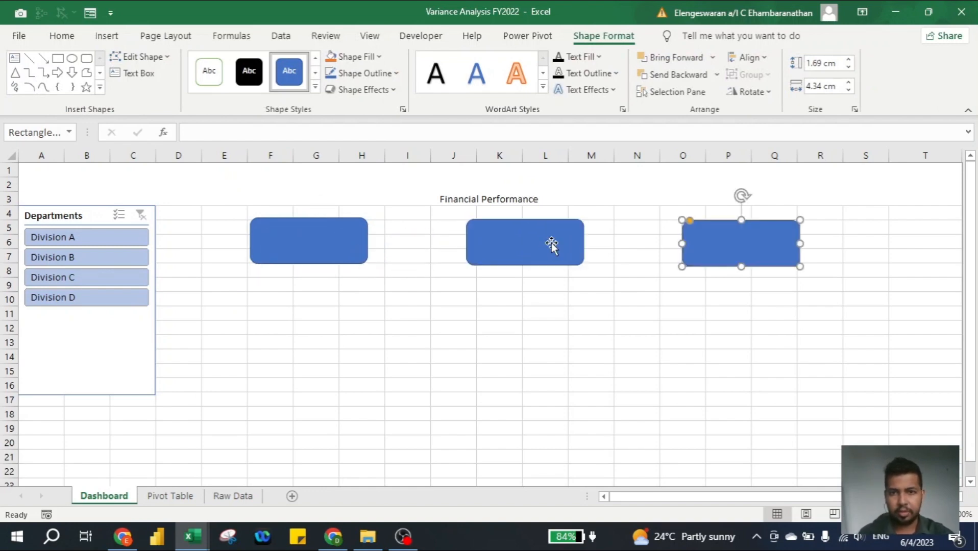
Line the three rectangles up in a level row, then select cell F4
left_click_drag(531, 234, 540, 233)
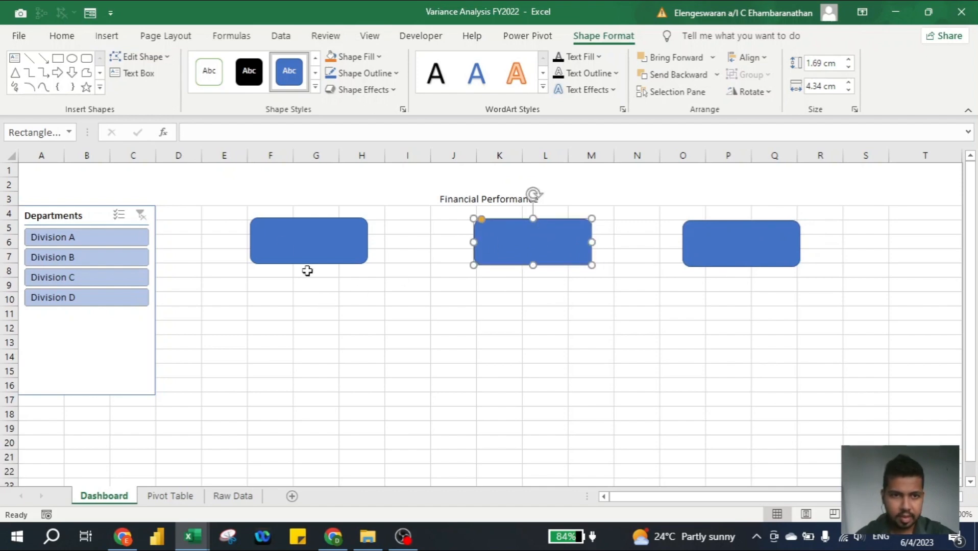
left_click(280, 244)
left_click_drag(280, 244, 276, 260)
left_click_drag(484, 235, 454, 248)
left_click_drag(701, 242, 681, 254)
left_click(417, 325)
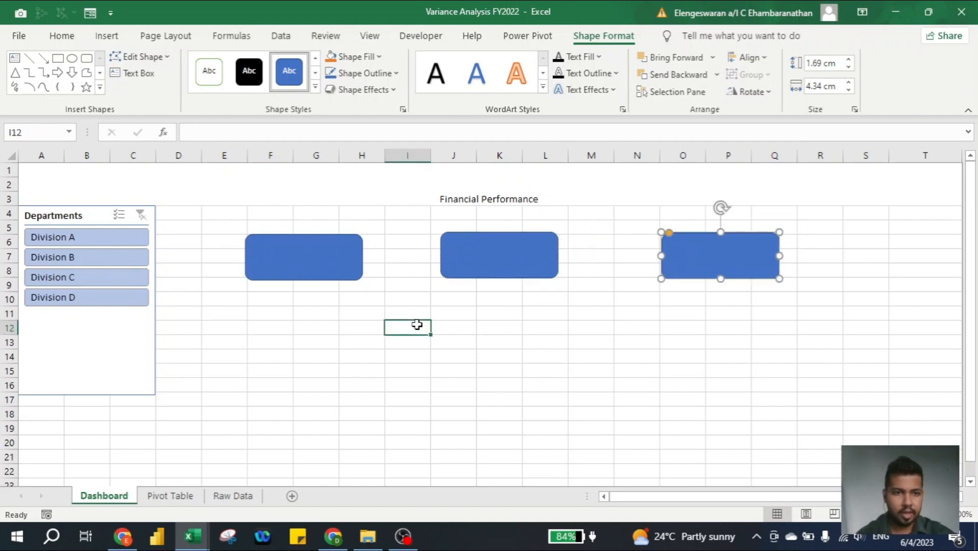
left_click(280, 215)
Merge F4:H5 into a bold, vertically centred heading reading 'FY2022 Budgeted Expenses'
left_click_drag(279, 215, 361, 227)
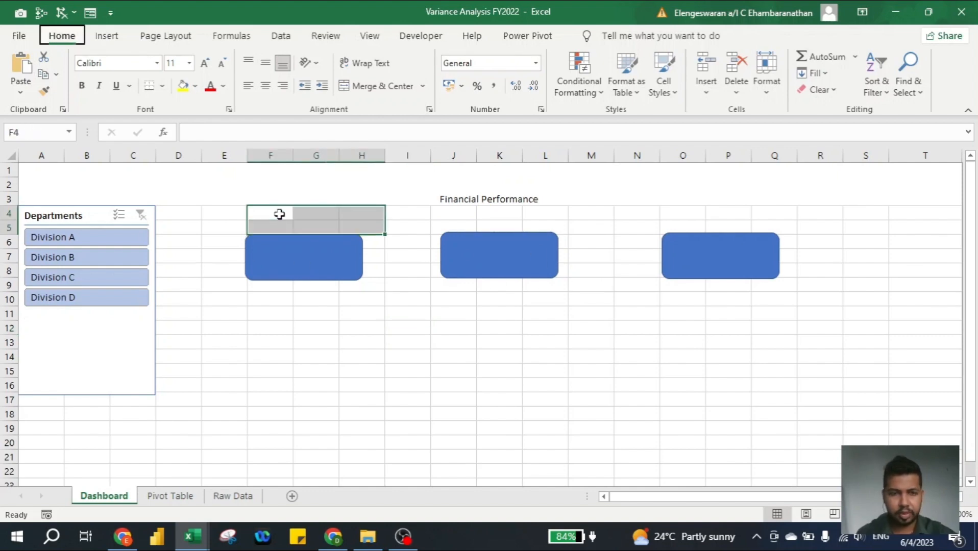
key("alt+h")
type("mcBudget")
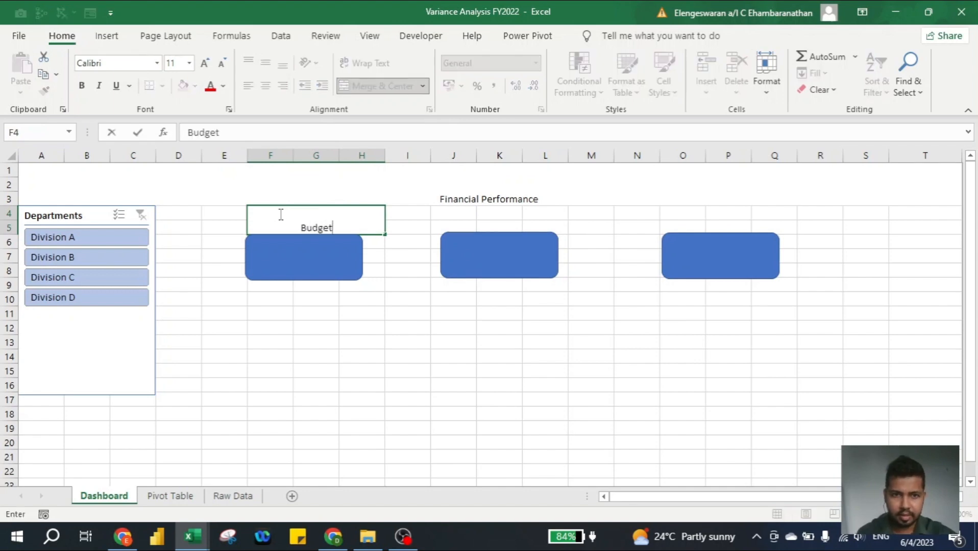
type("ed E")
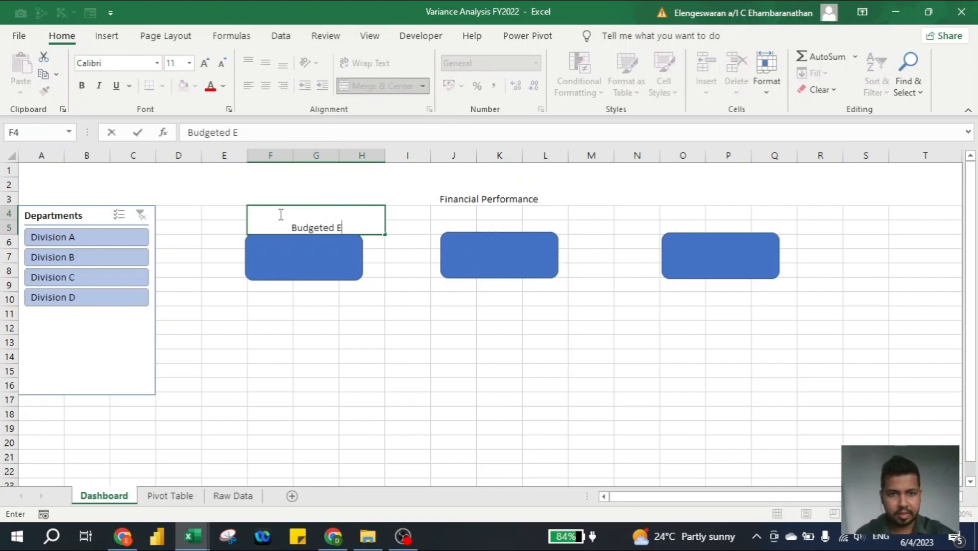
type("xpenses")
key("Return")
left_click(280, 214)
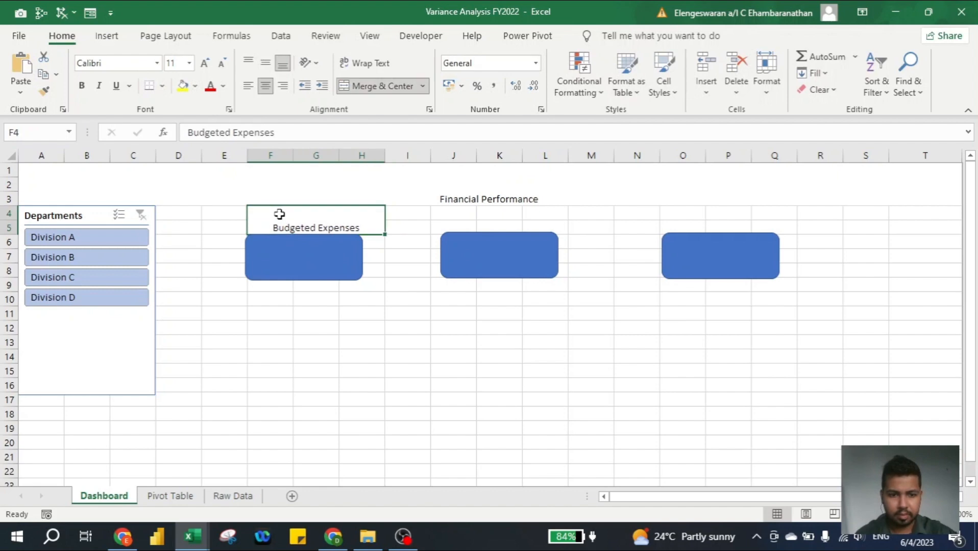
key("F2")
key("Home")
type("FY202")
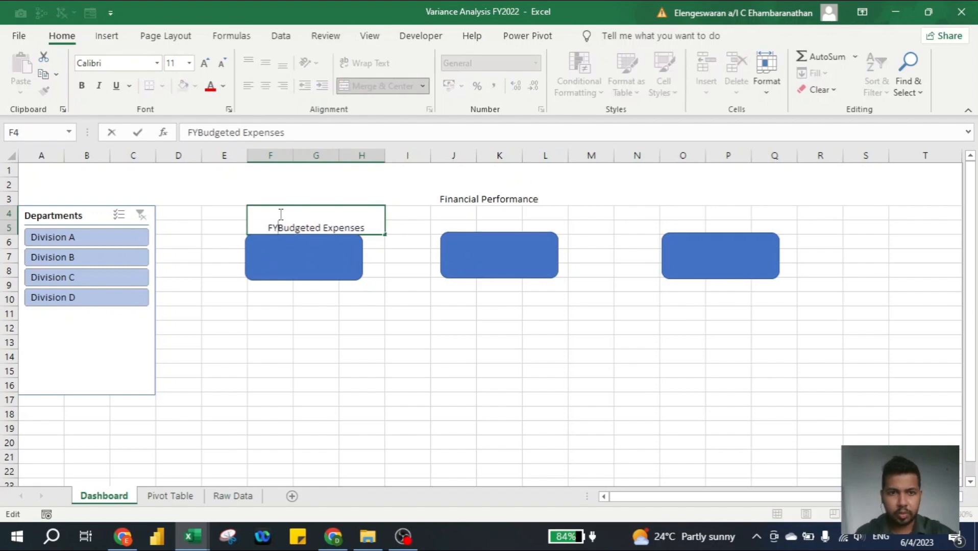
type("2")
key("ctrl+Return")
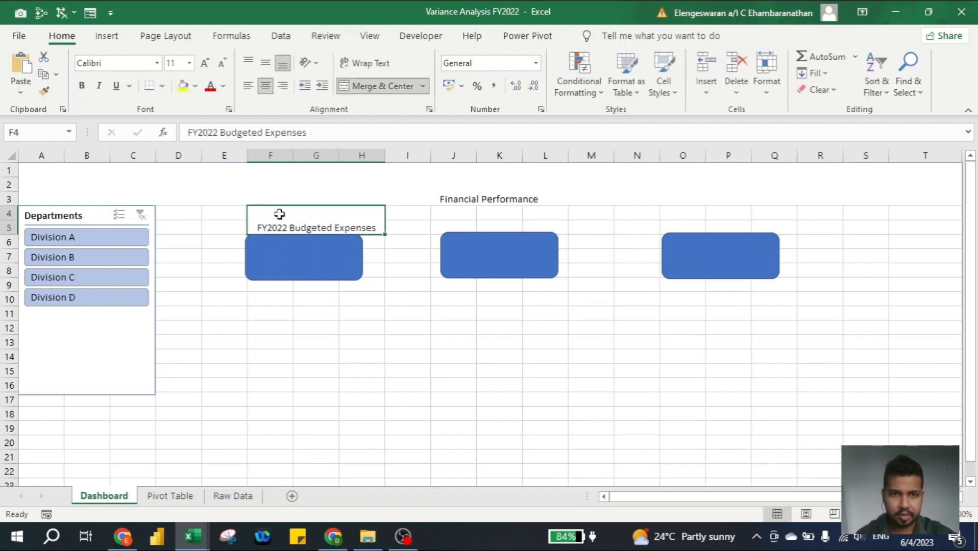
left_click(266, 62)
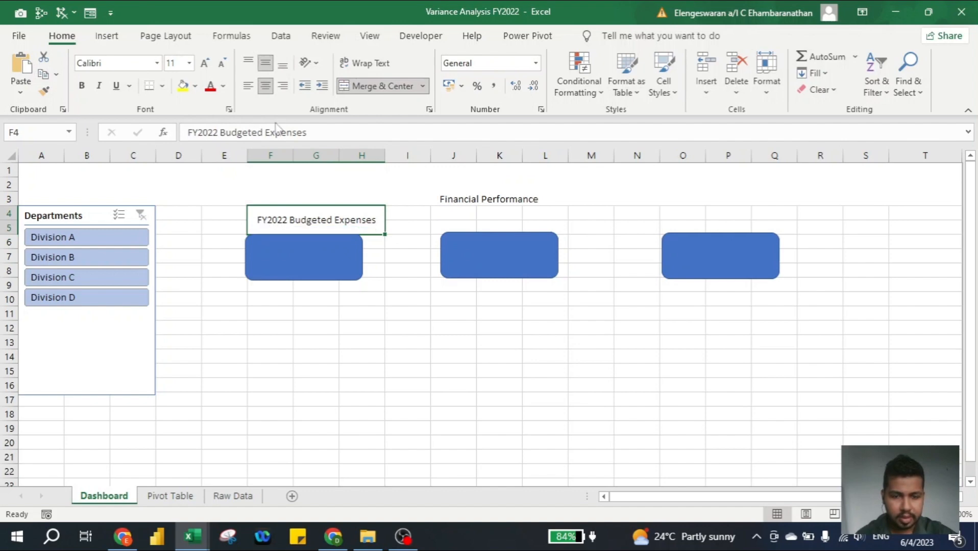
key("ctrl+b")
Copy that heading over the second box and change it to 'FY2022 Actual Expenses'
key("ctrl+c")
key("Right")
key("Right")
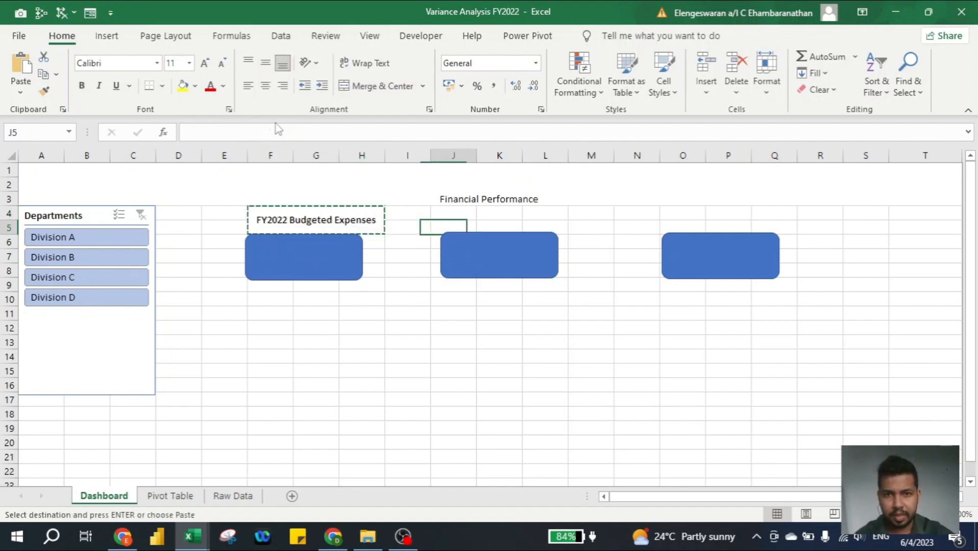
key("ctrl+v")
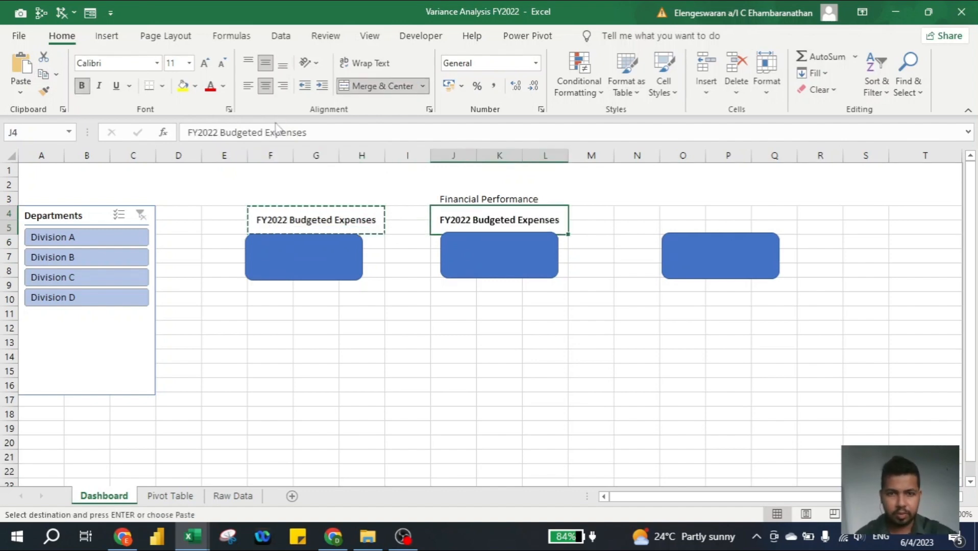
key("F2")
key("ctrl+shift+Left")
type("Actual")
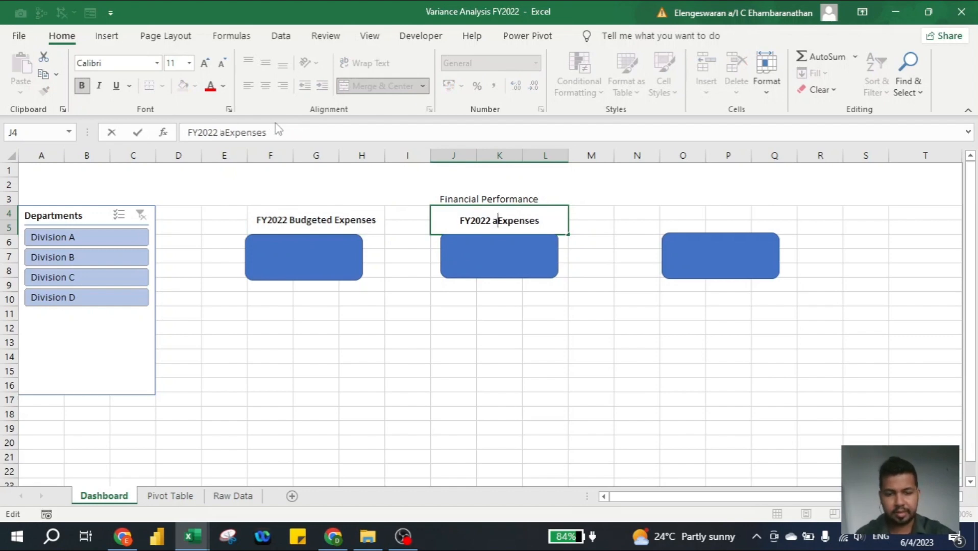
key("ctrl+Return")
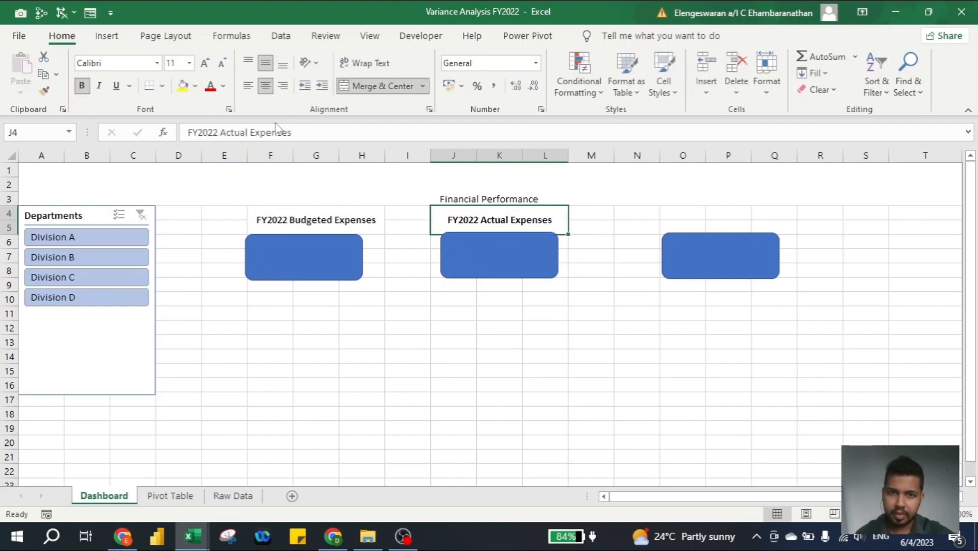
Copy the heading over the third box and edit it down to just 'Variance'
key("ctrl+c")
key("Right")
key("Right")
key("Right")
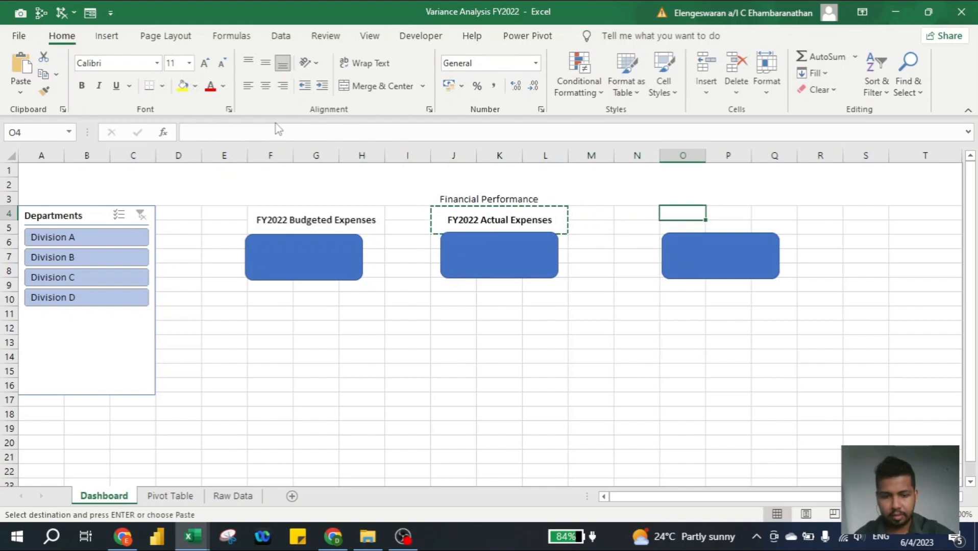
key("ctrl+v")
key("F2")
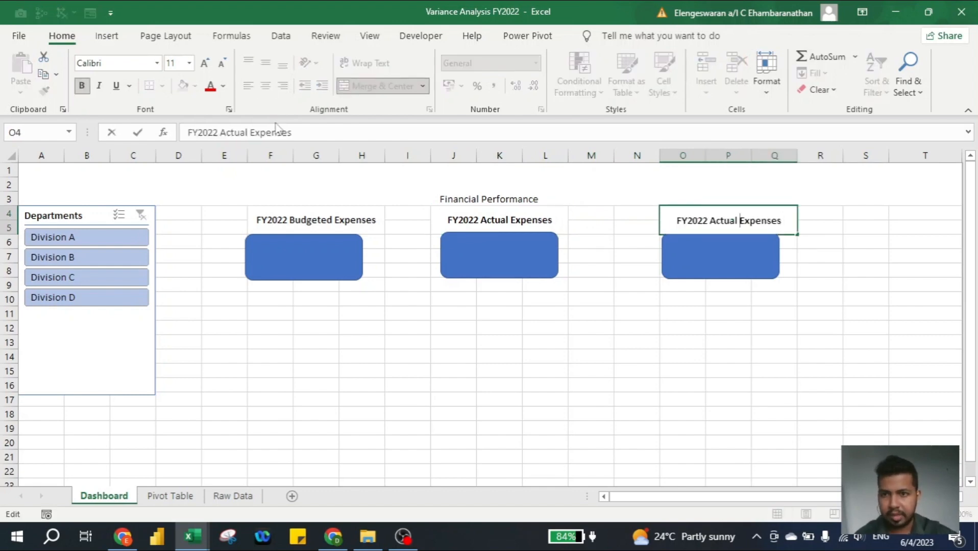
key("ctrl+shift+Left")
type("Varianc")
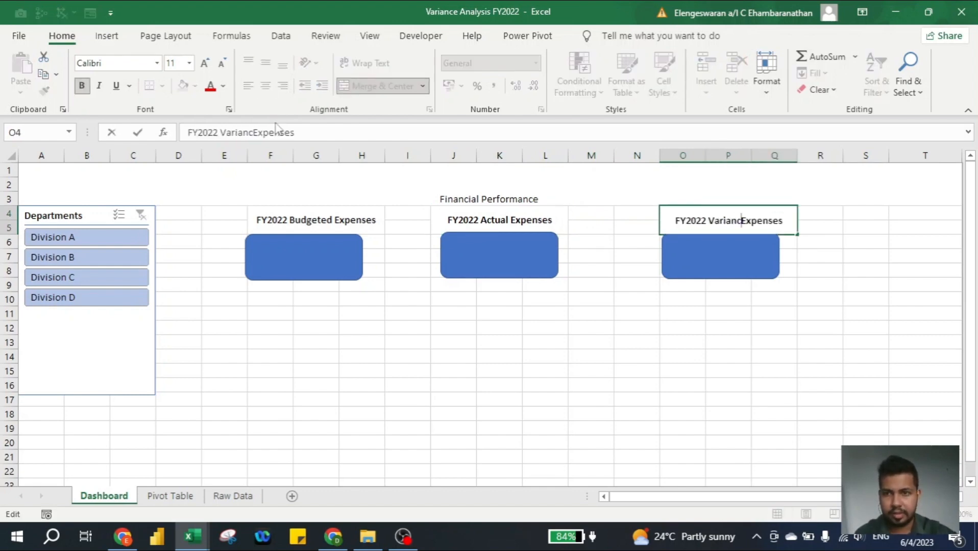
type("e")
key("ctrl+shift+Right")
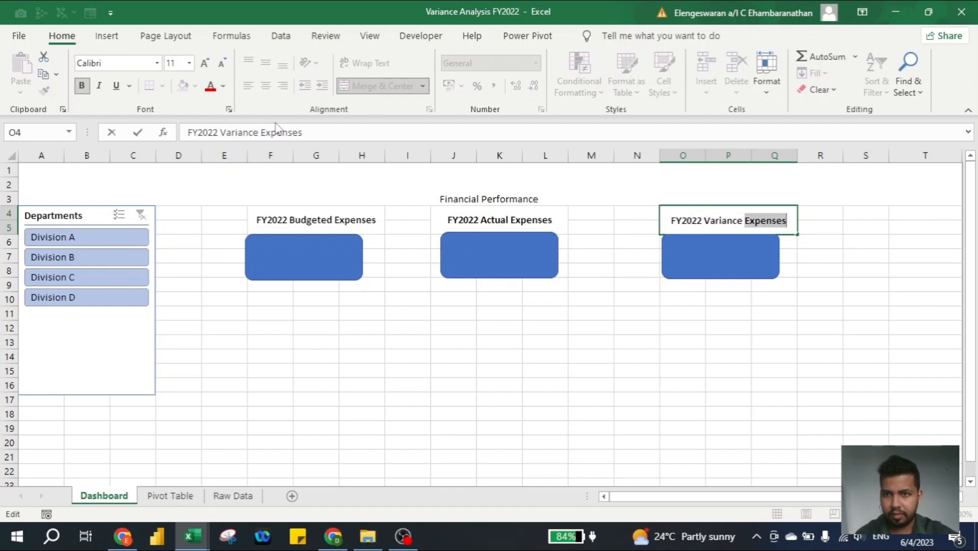
key("Left")
key("shift+Home")
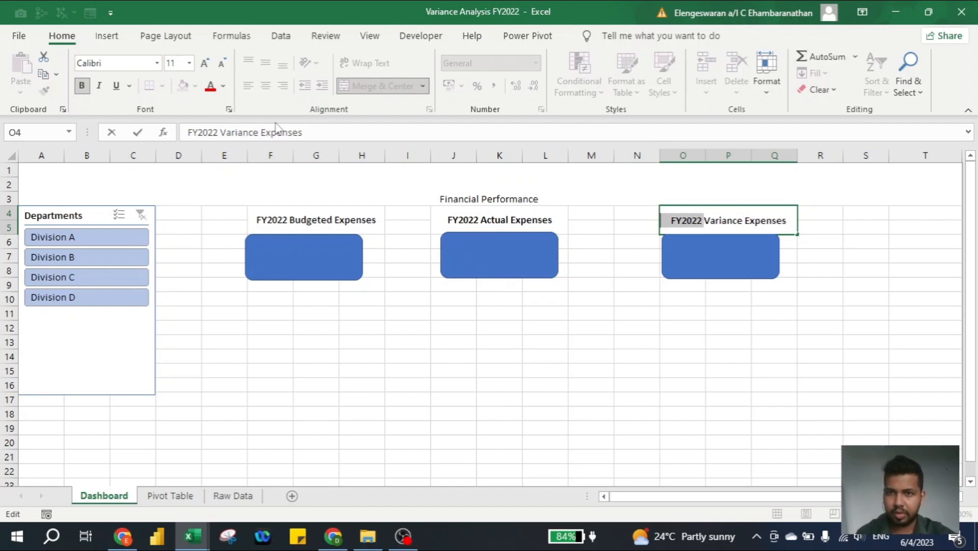
key("BackSpace")
key("ctrl+Right")
key("shift+End")
key("BackSpace")
key("ctrl+Return")
key("Up")
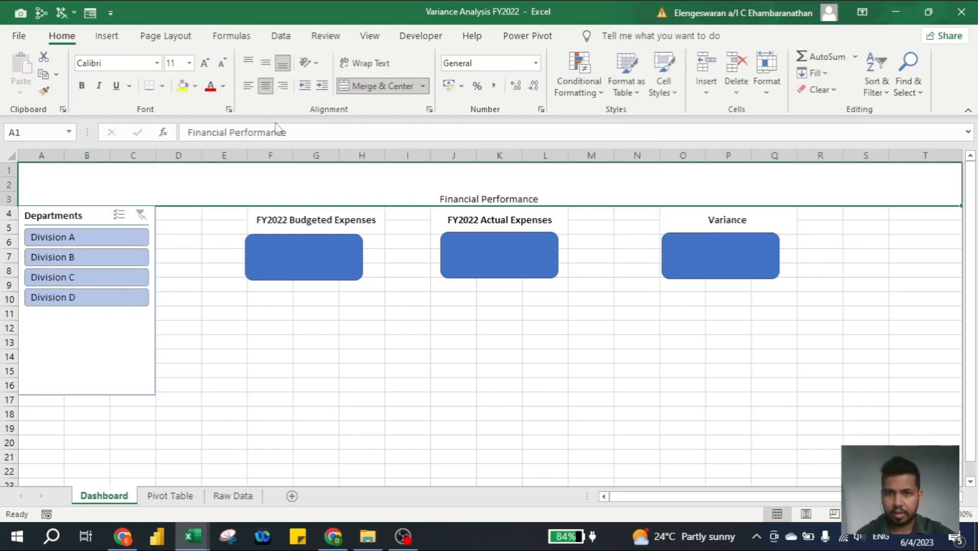
left_click(99, 358)
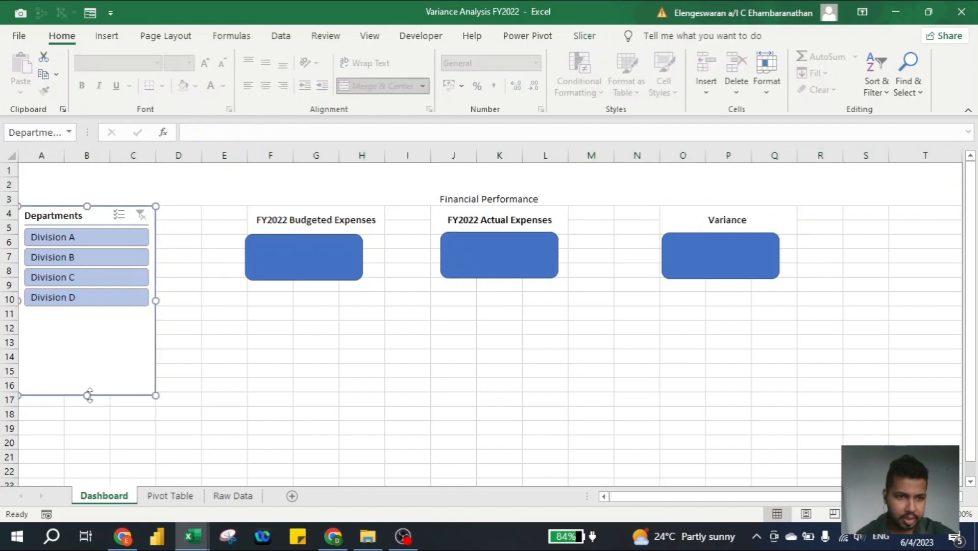
Shorten the Departments slicer to end at row 11 and shift the budgeted box right under its heading
left_click_drag(86, 395, 87, 320)
left_click(255, 331)
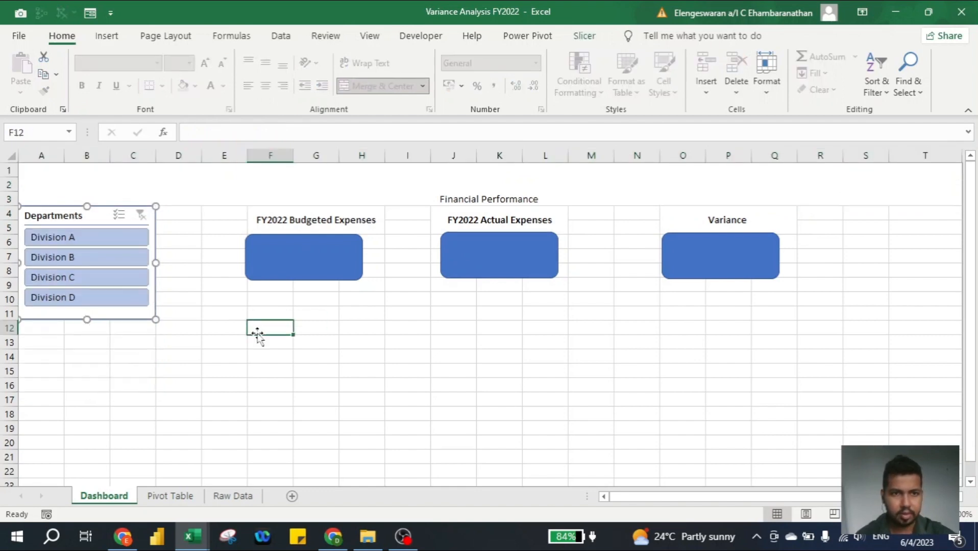
left_click(250, 219)
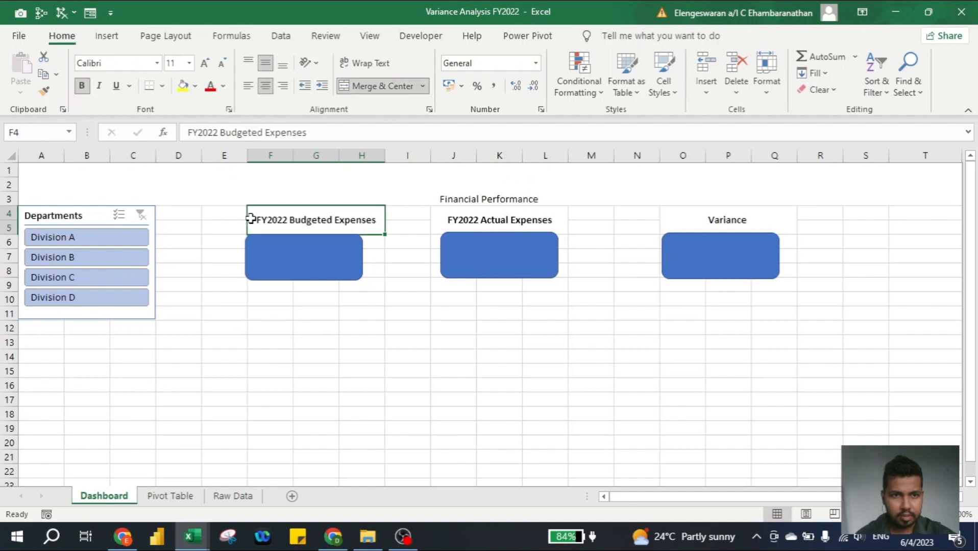
left_click_drag(275, 251, 293, 251)
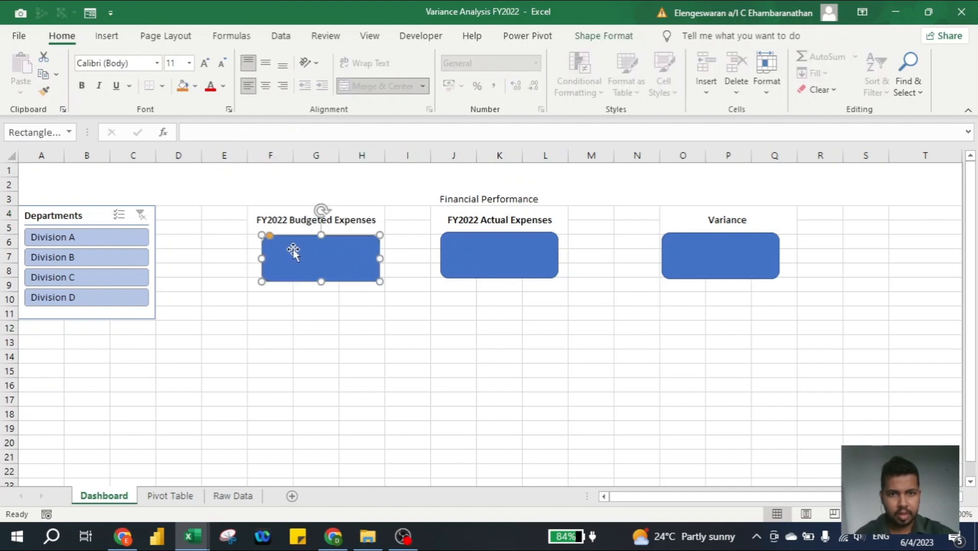
Link the budgeted box to Pivot Table cell A18 so it shows 117,886
left_click(202, 131)
type("=")
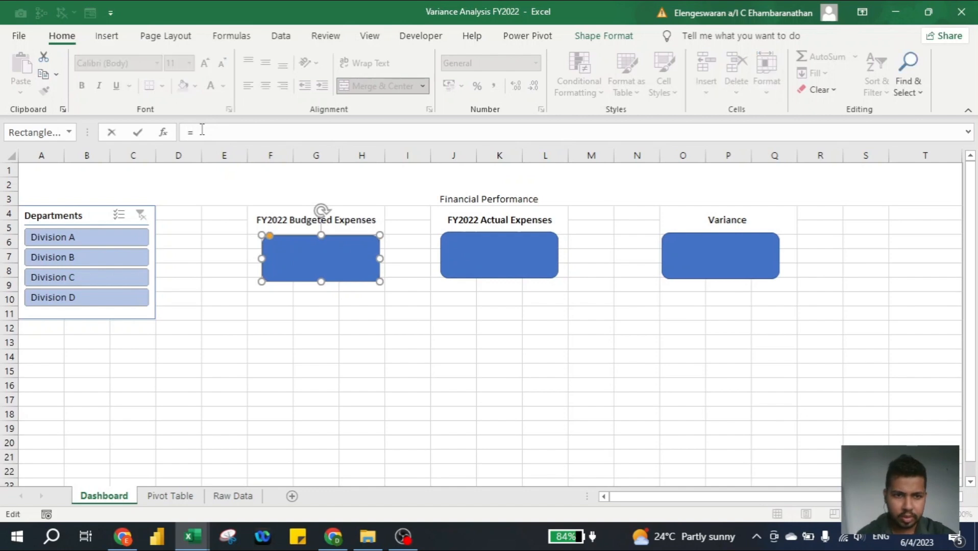
left_click(170, 495)
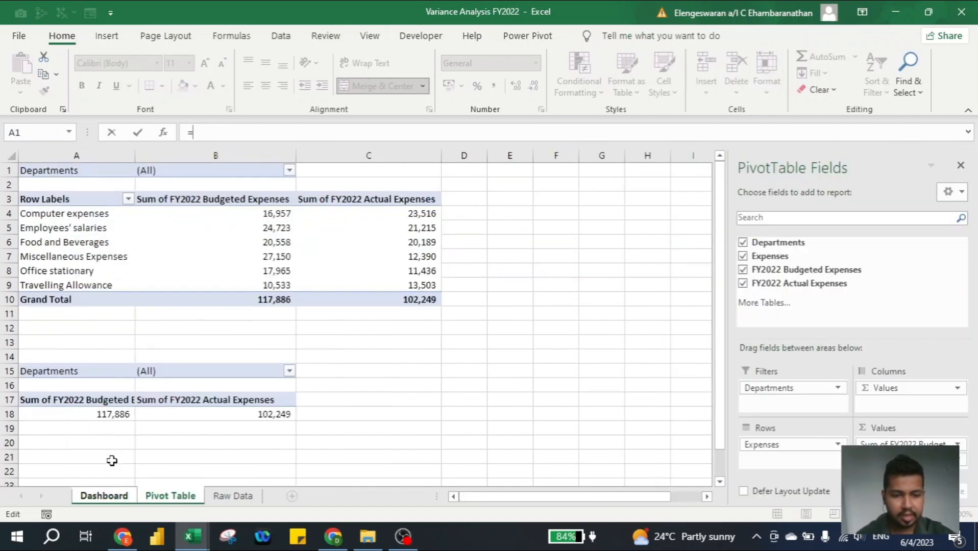
type("a18")
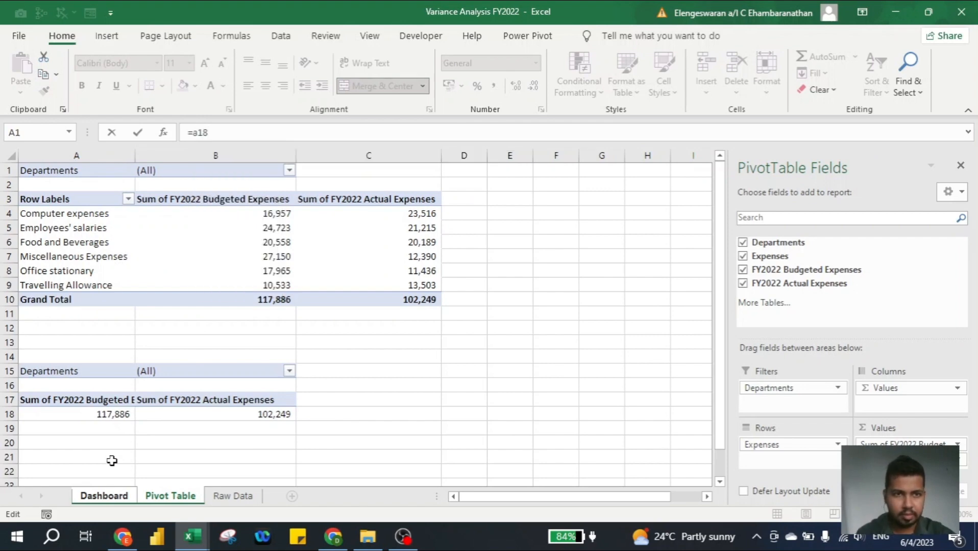
left_click(112, 461)
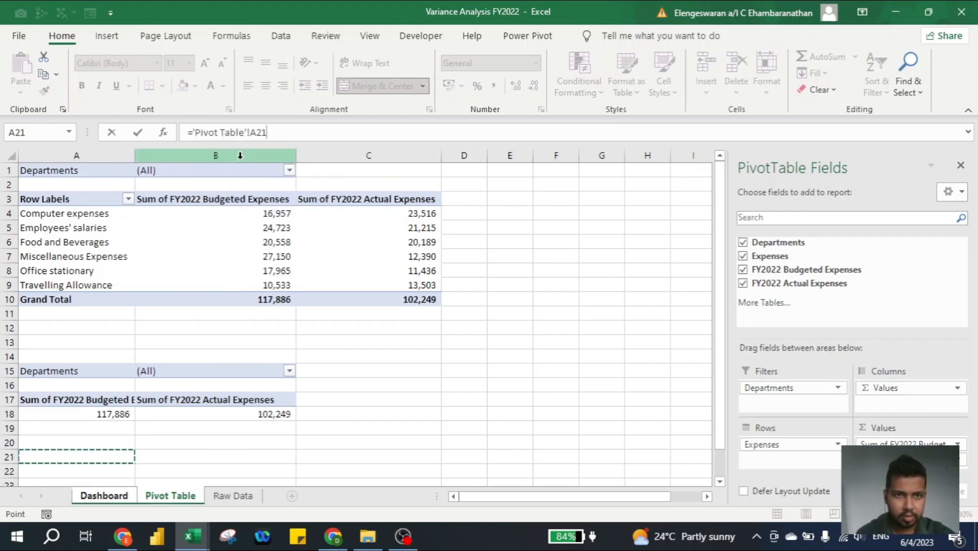
key("BackSpace")
key("BackSpace")
key("Return")
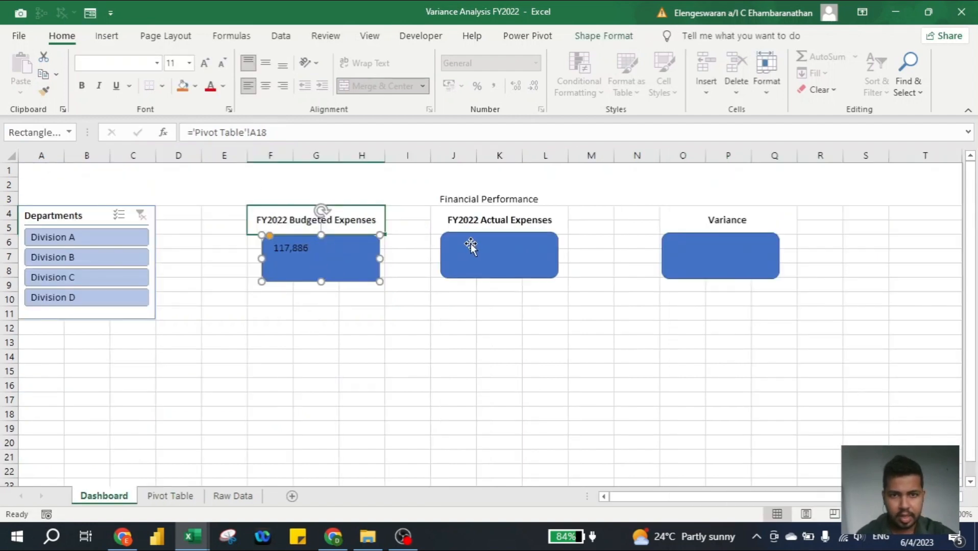
Link the FY2022 Actual Expenses box to Pivot Table cell B18, showing 102,249
left_click(488, 257)
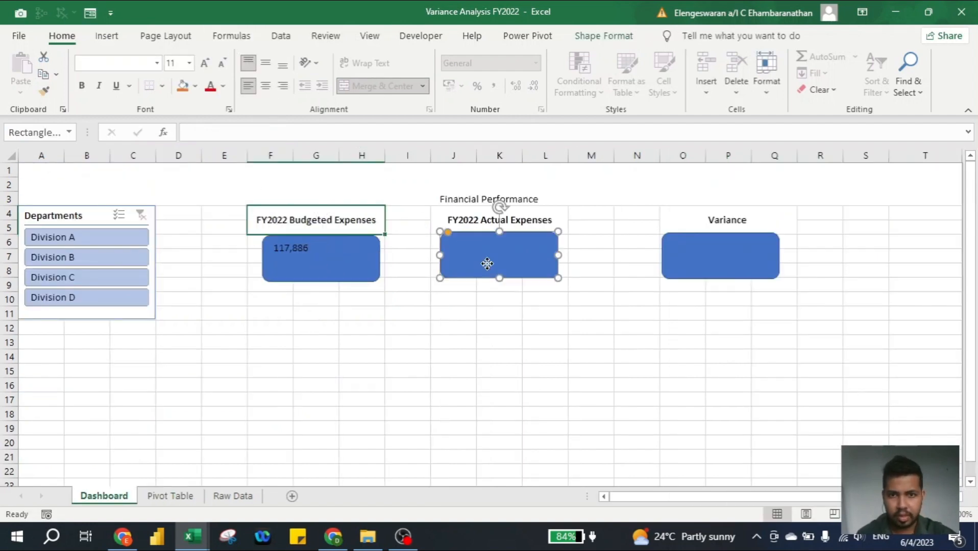
left_click(307, 130)
type("=")
left_click(171, 496)
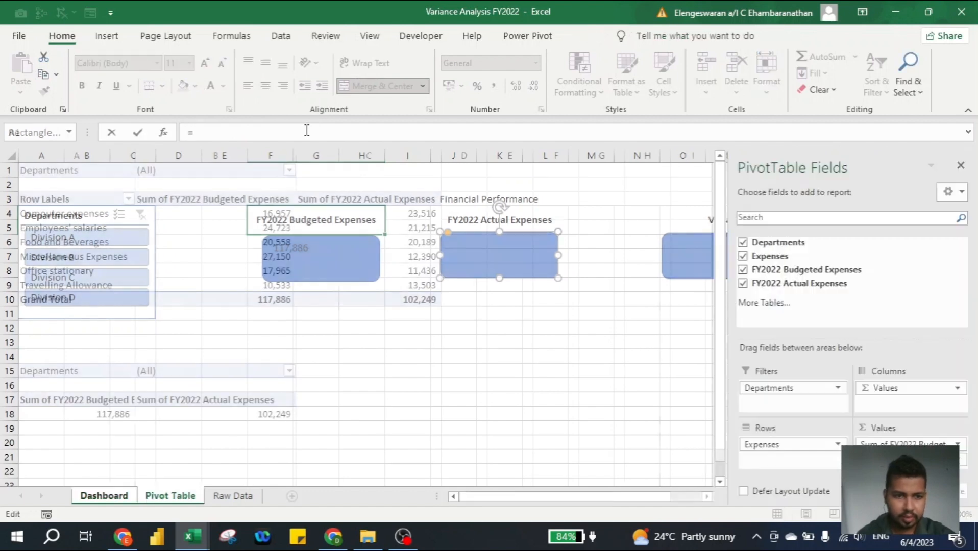
left_click(185, 440)
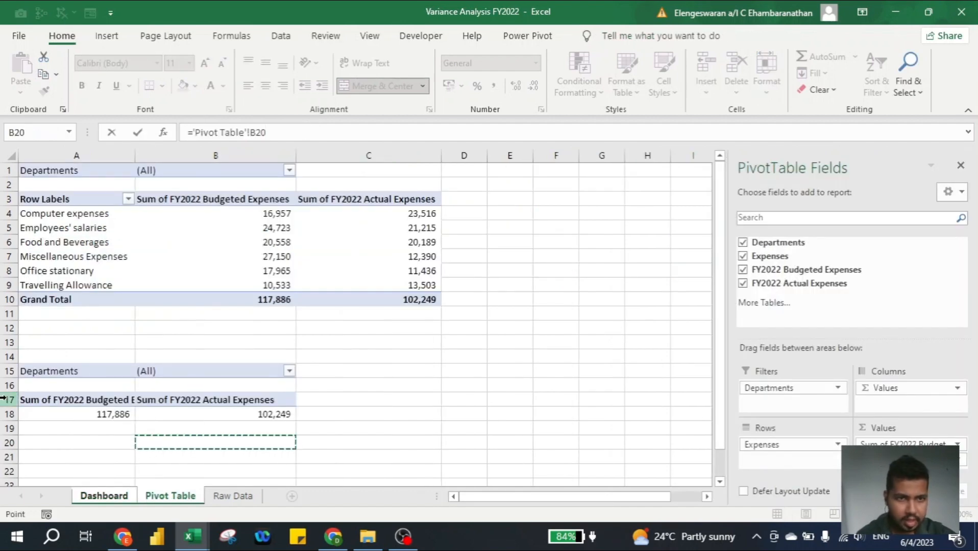
key("BackSpace")
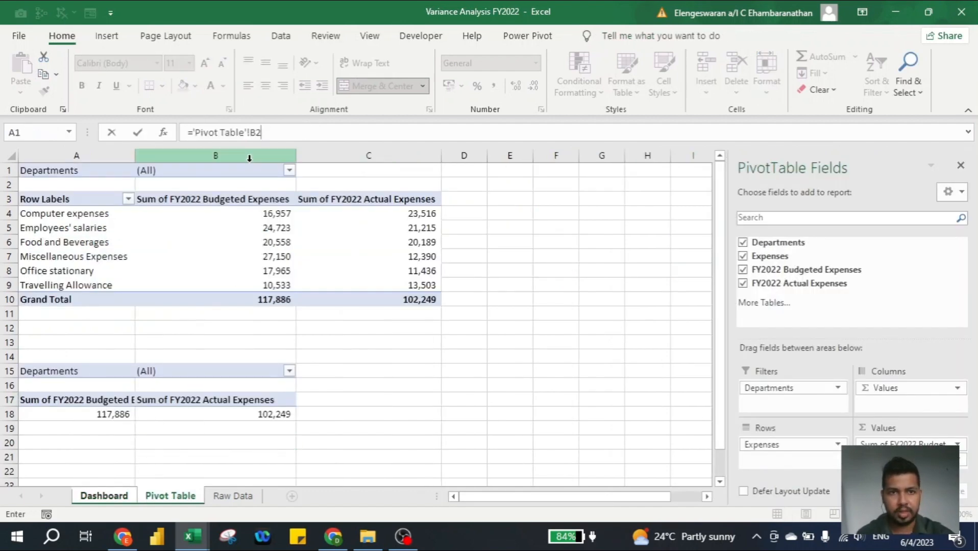
type("18")
key("Return")
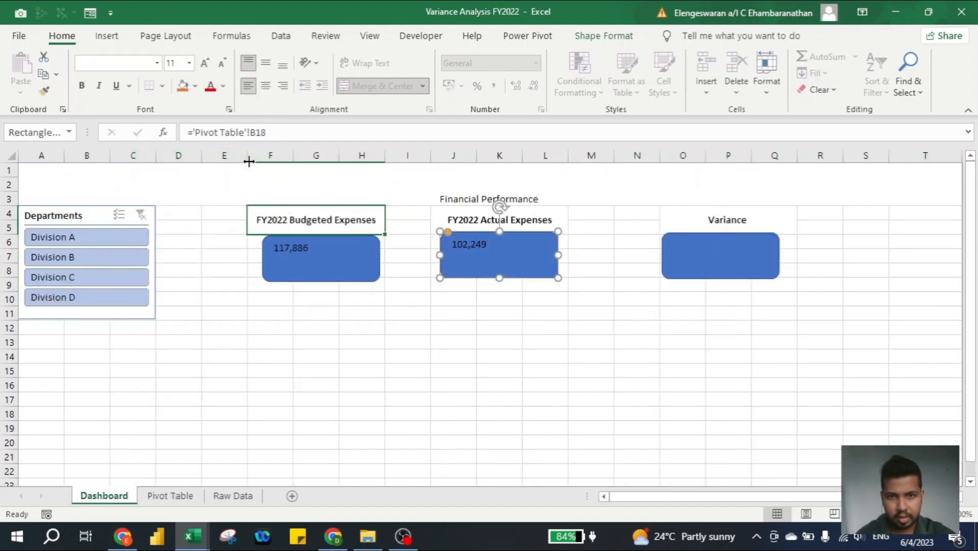
left_click(707, 269)
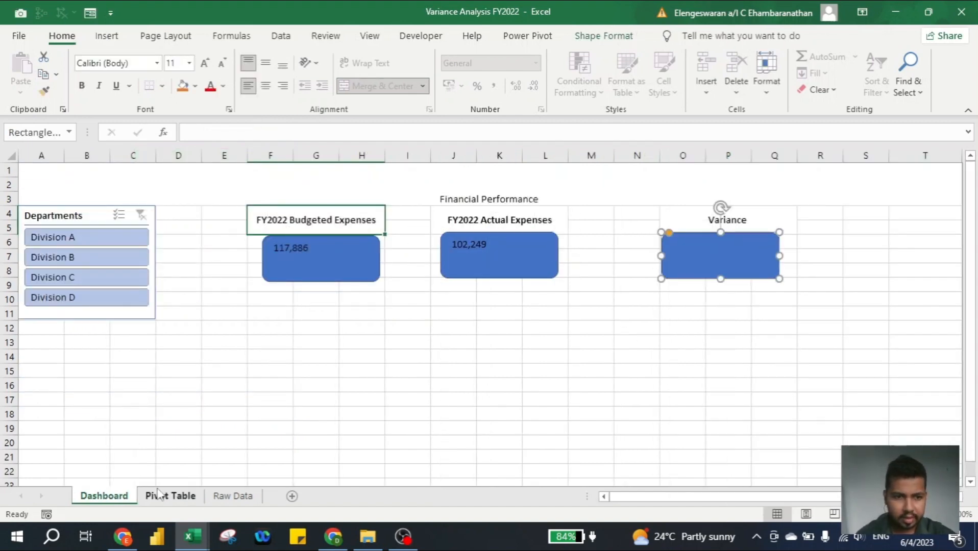
left_click(158, 495)
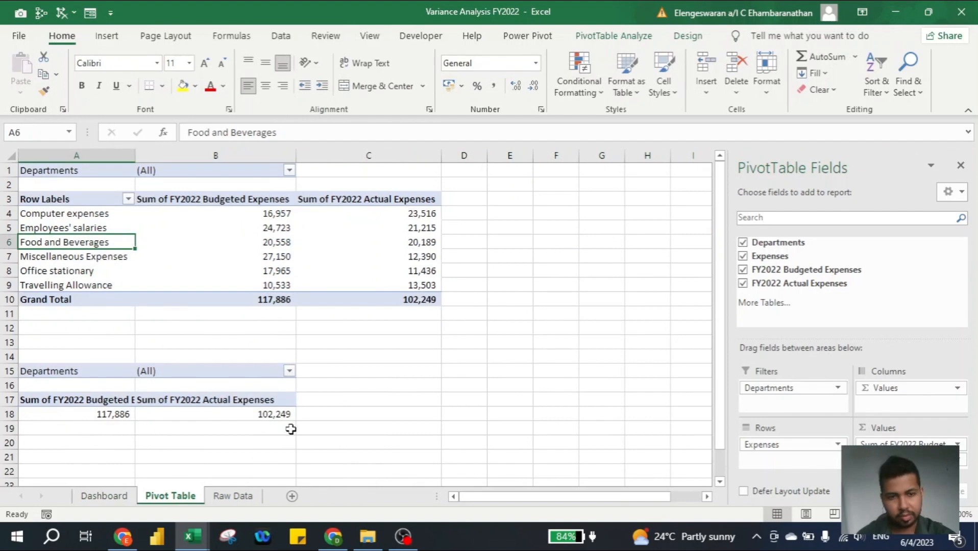
left_click(462, 417)
type("=")
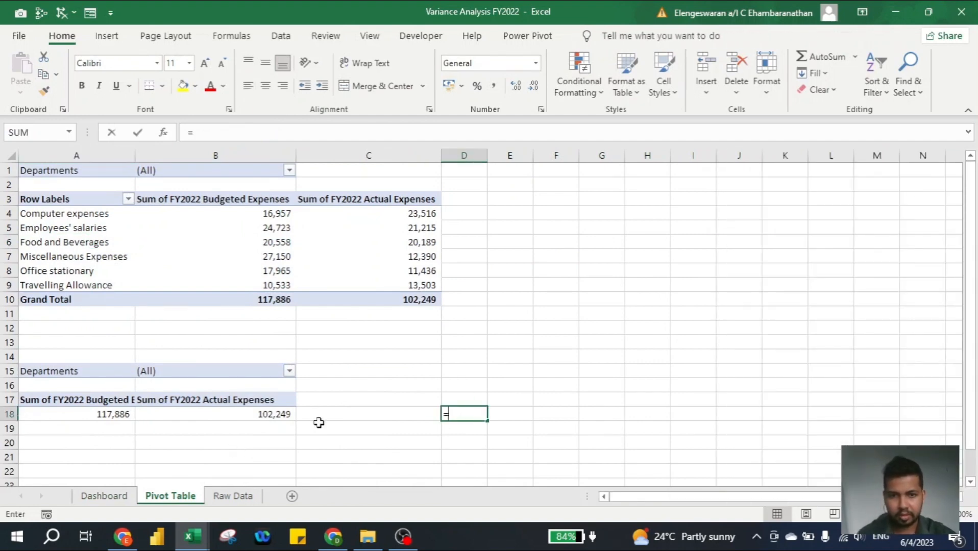
type("a1")
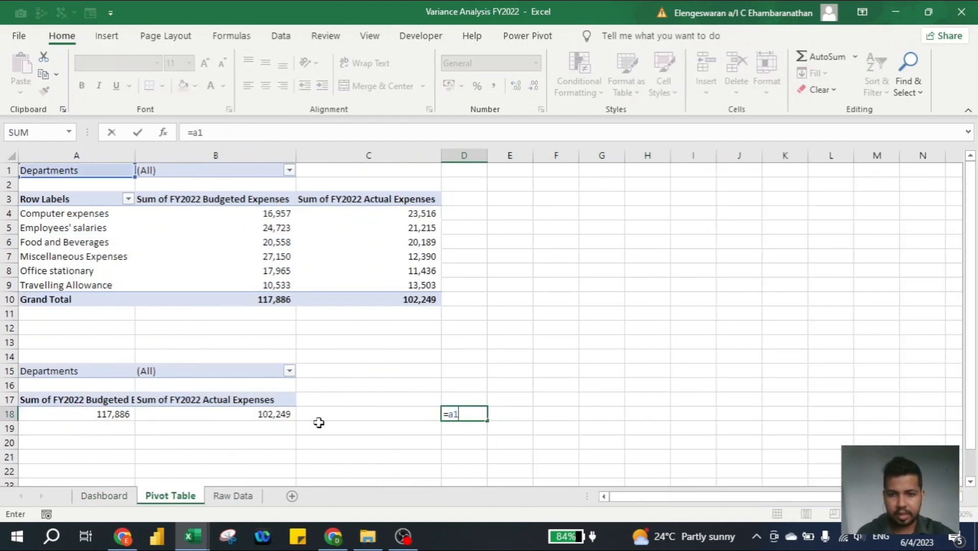
type("8-b18")
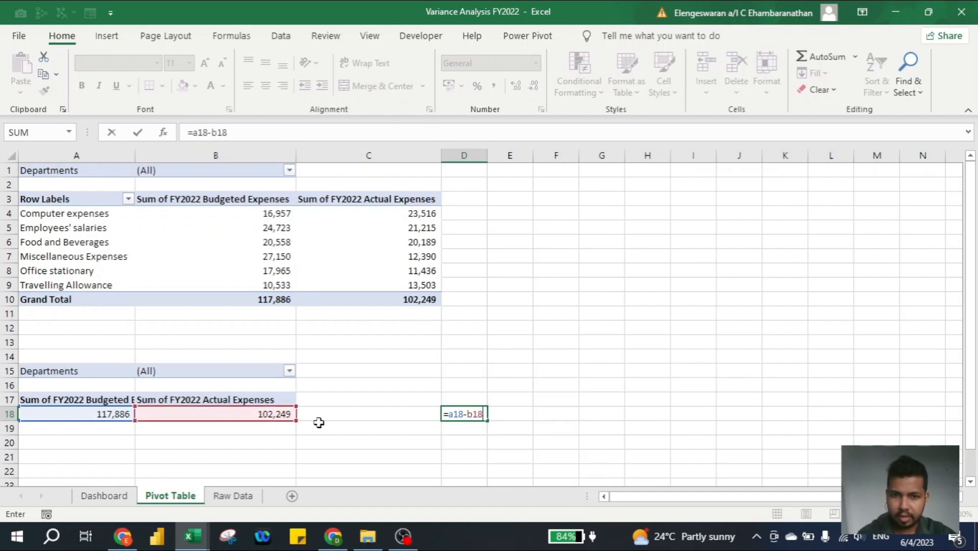
key("Return")
key("Up")
key("Right")
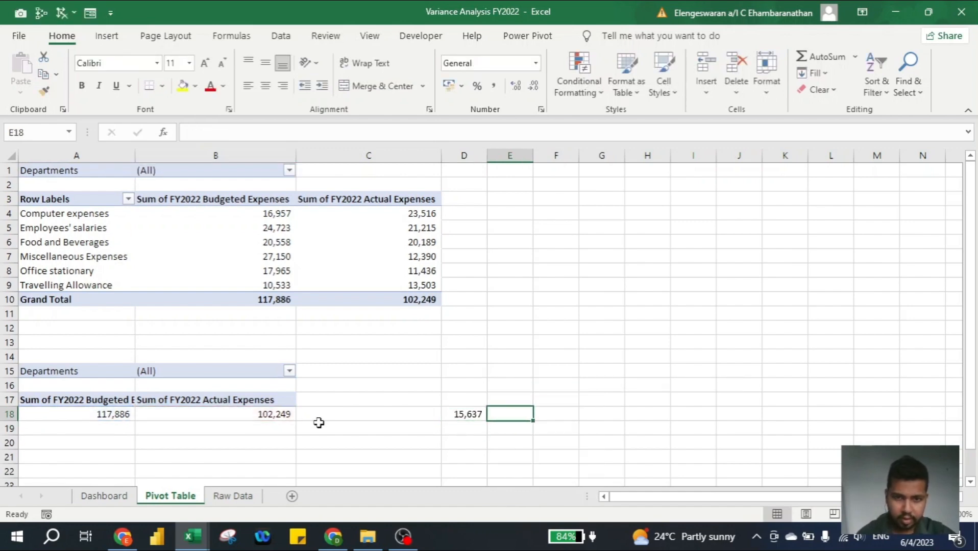
key("Left")
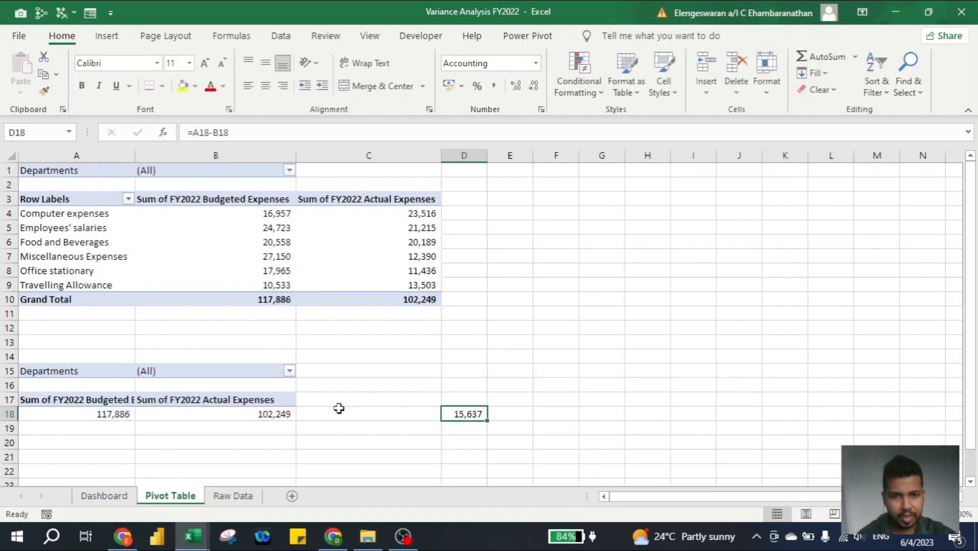
key("Right")
key("Left")
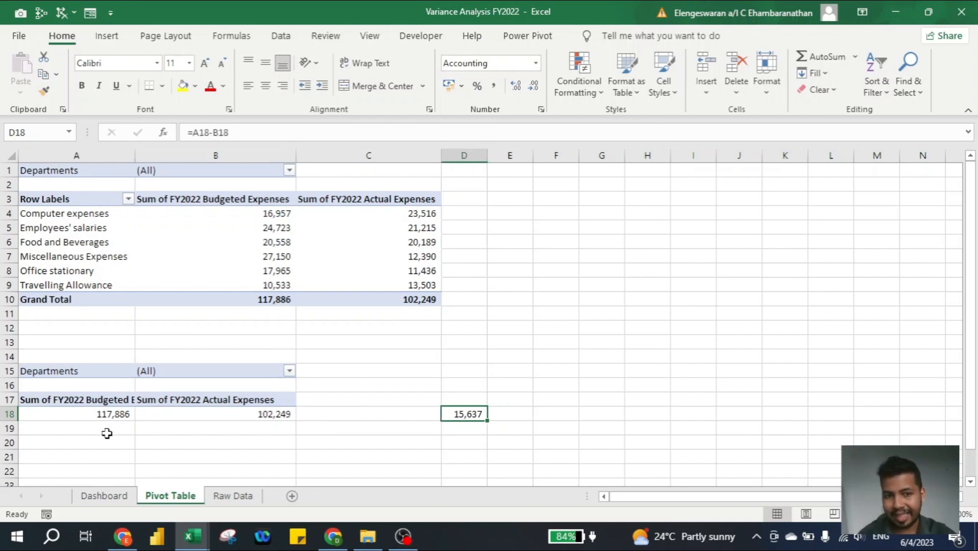
key("Right")
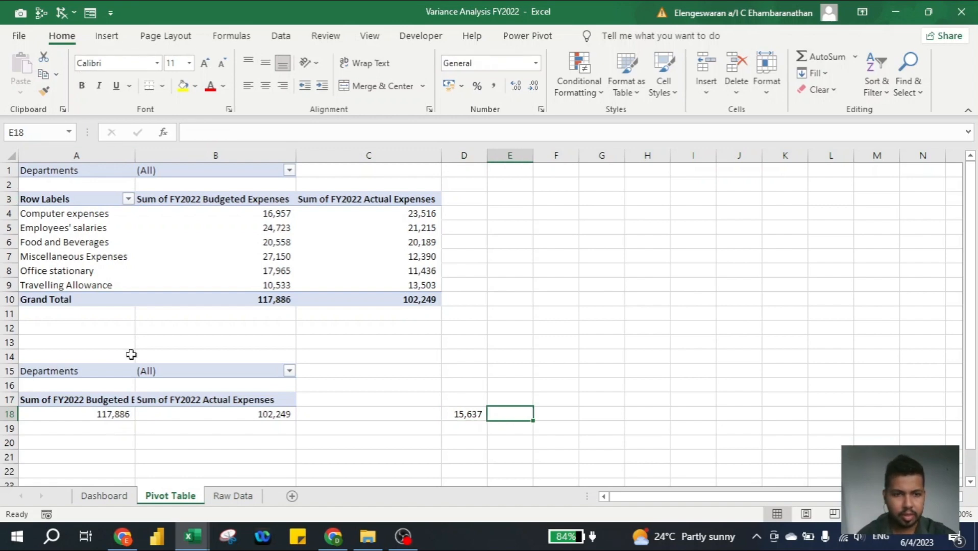
Open the Symbol dialog with Arial Black font and browse the subsets to the geometric shapes
left_click(106, 35)
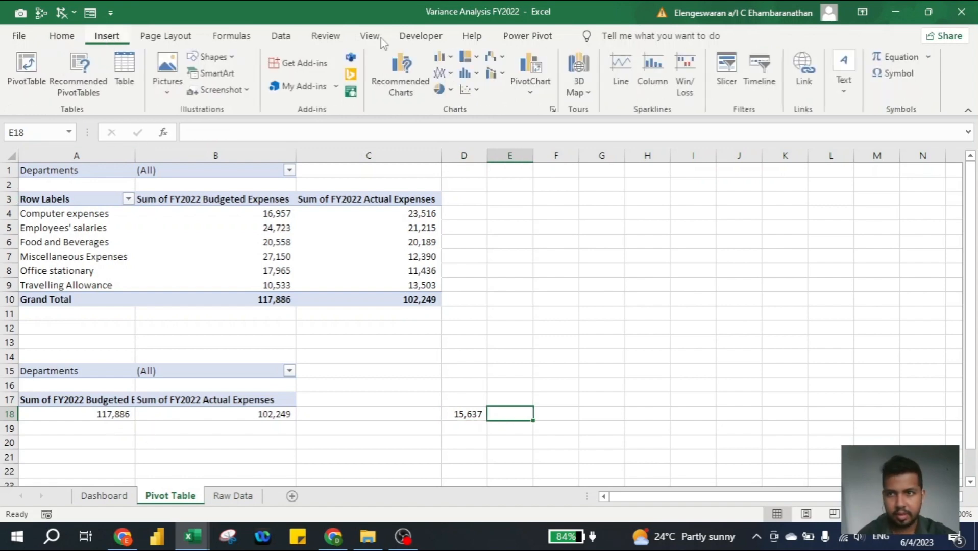
left_click(908, 77)
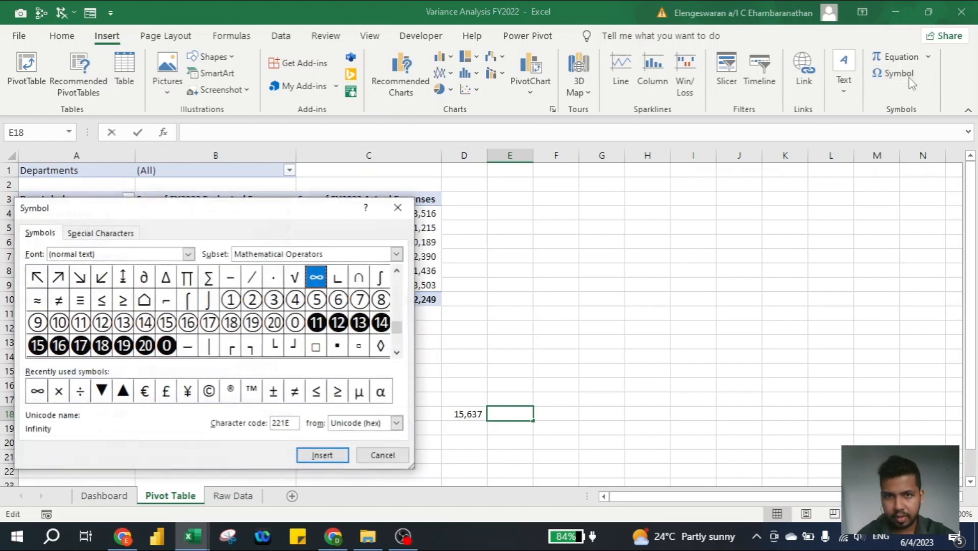
left_click(189, 253)
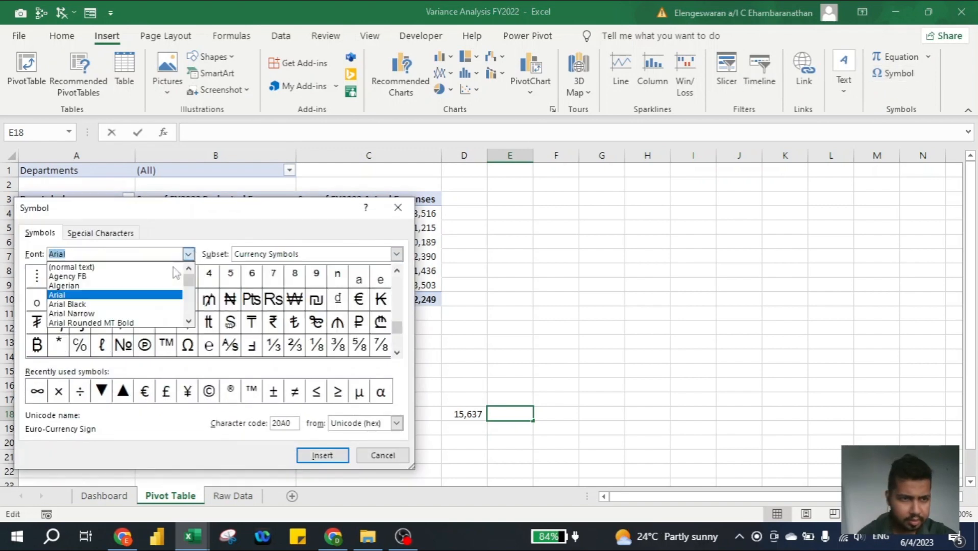
left_click(138, 304)
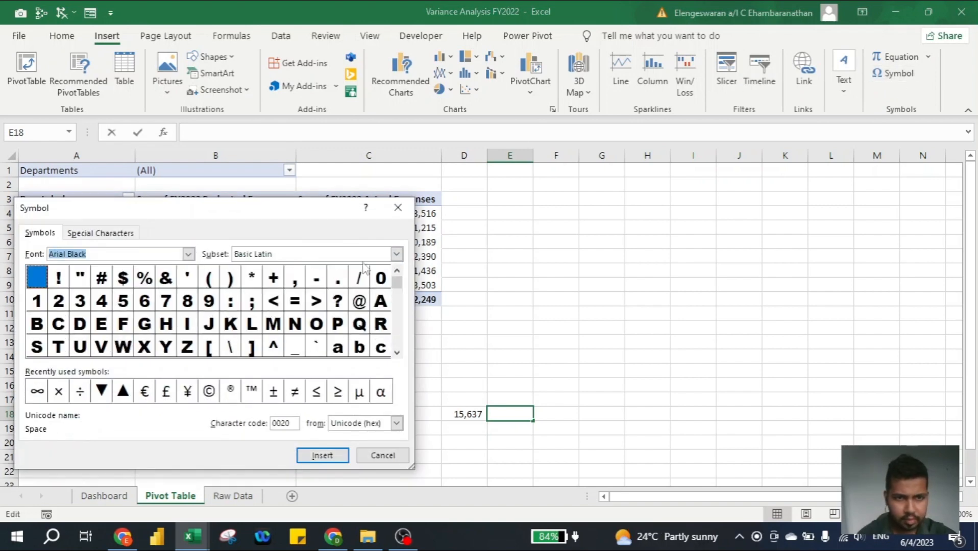
left_click(397, 254)
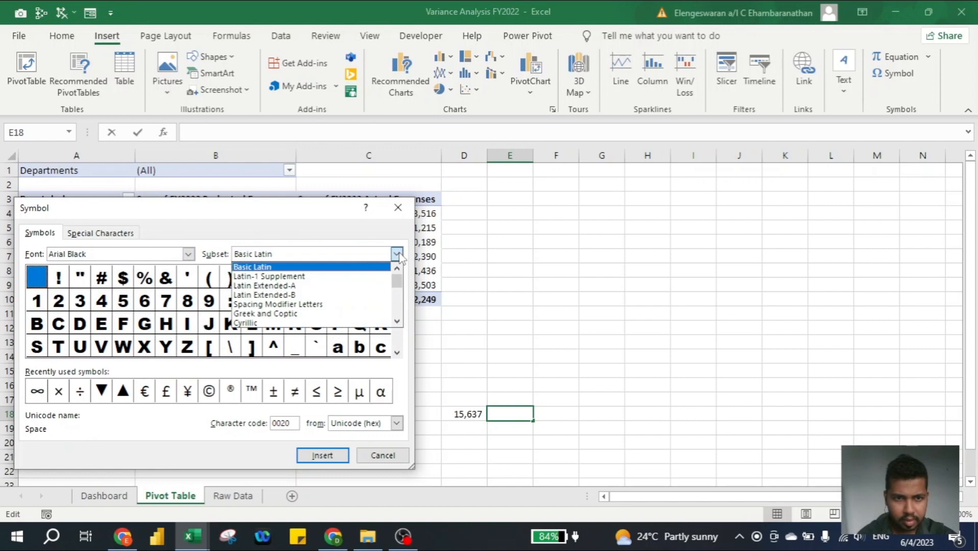
left_click(398, 326)
left_click(397, 326)
left_click(398, 326)
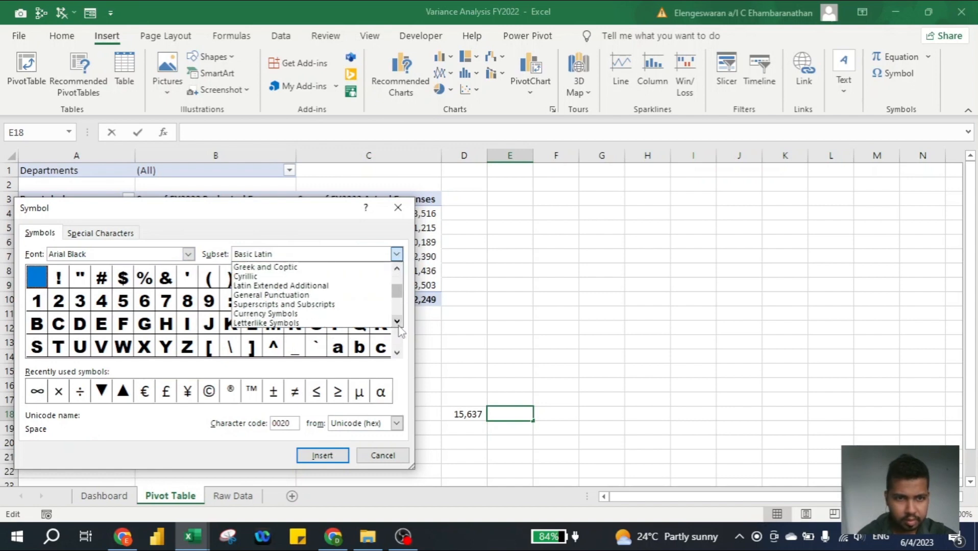
left_click(398, 323)
left_click(398, 322)
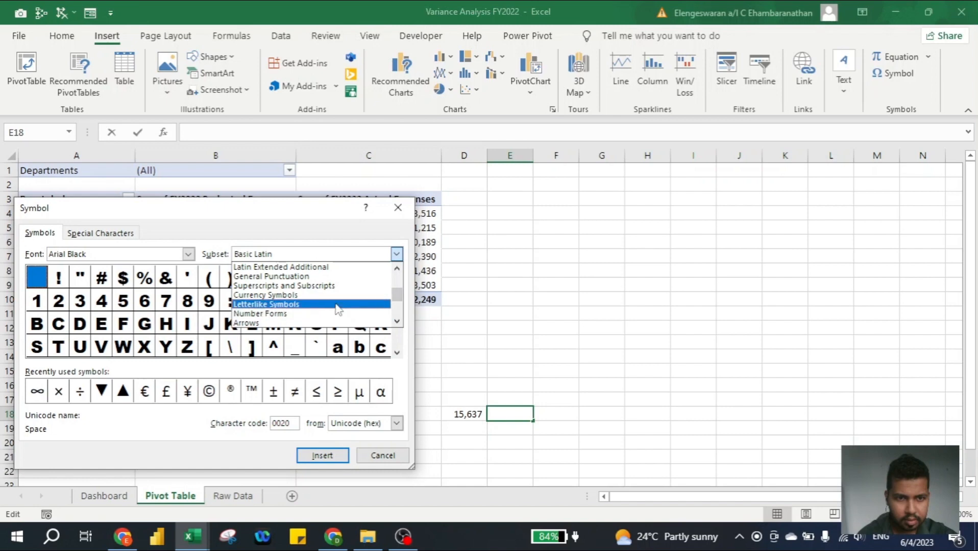
left_click(338, 305)
left_click(397, 352)
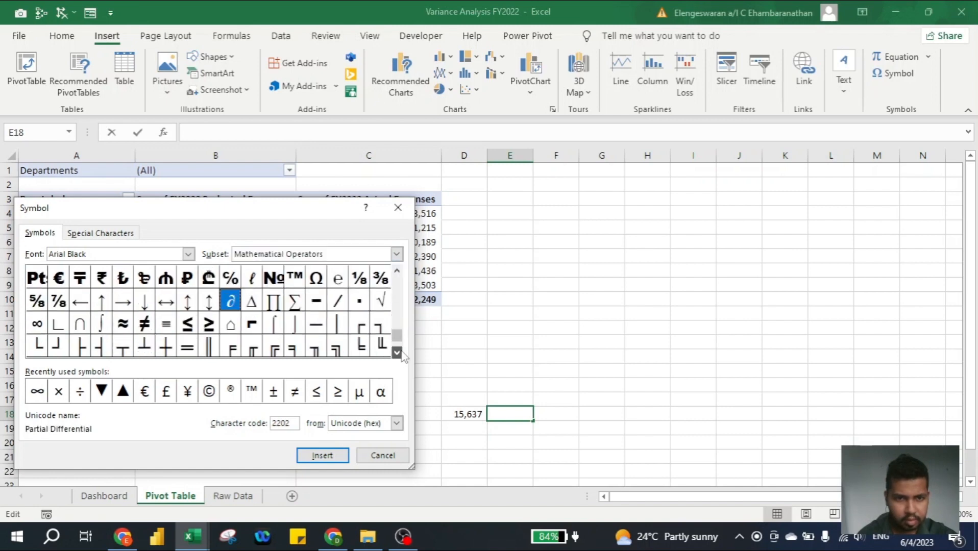
left_click(398, 352)
left_click(398, 352)
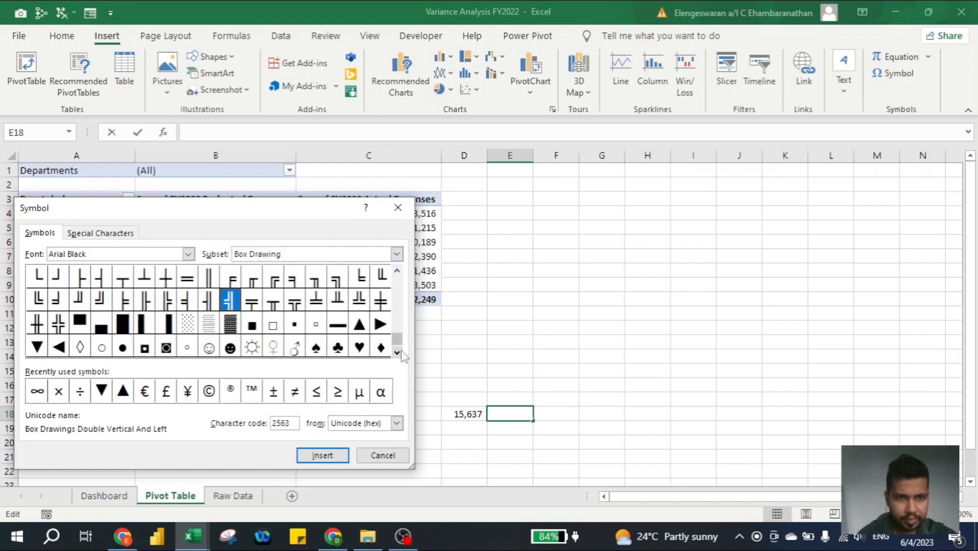
Insert the black up-pointing ▲ and down-pointing ▼ triangles into E18
left_click(360, 325)
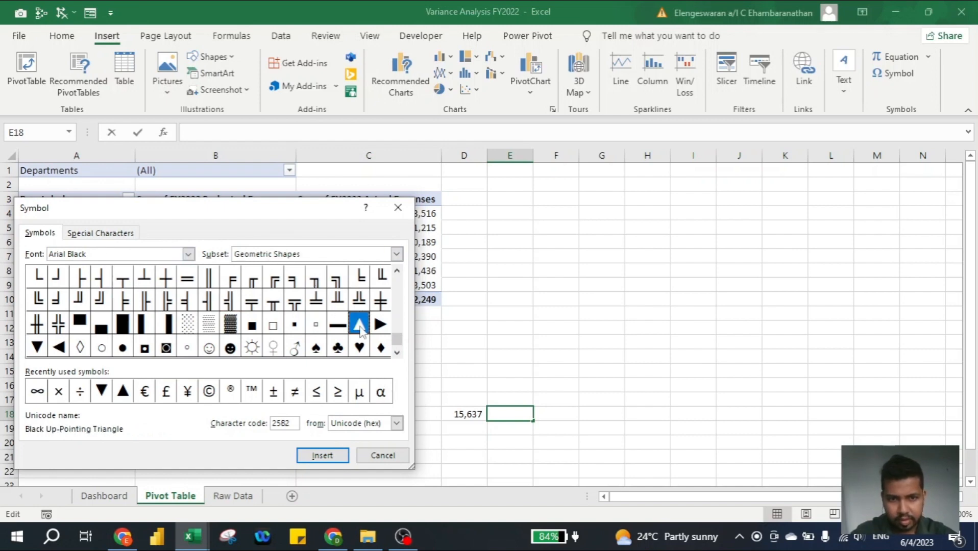
left_click(322, 455)
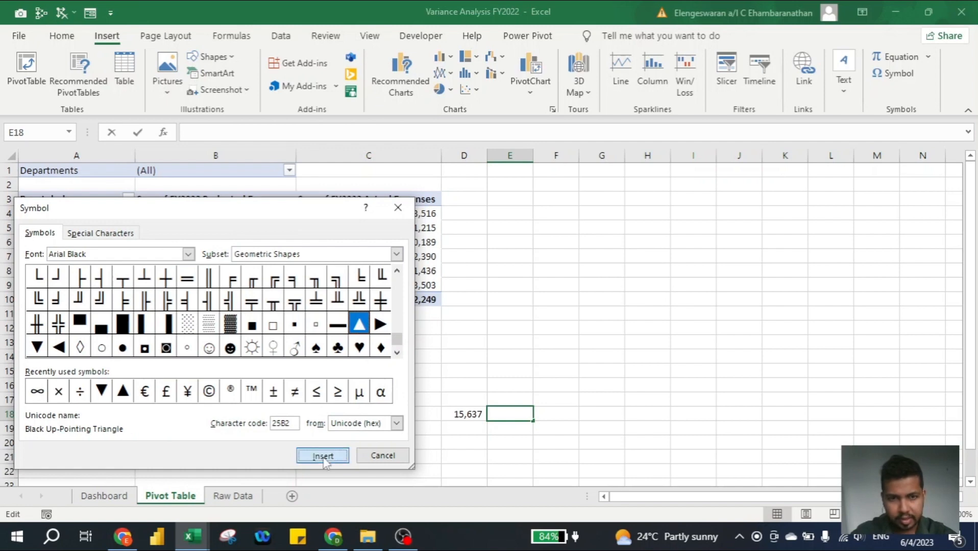
left_click(35, 349)
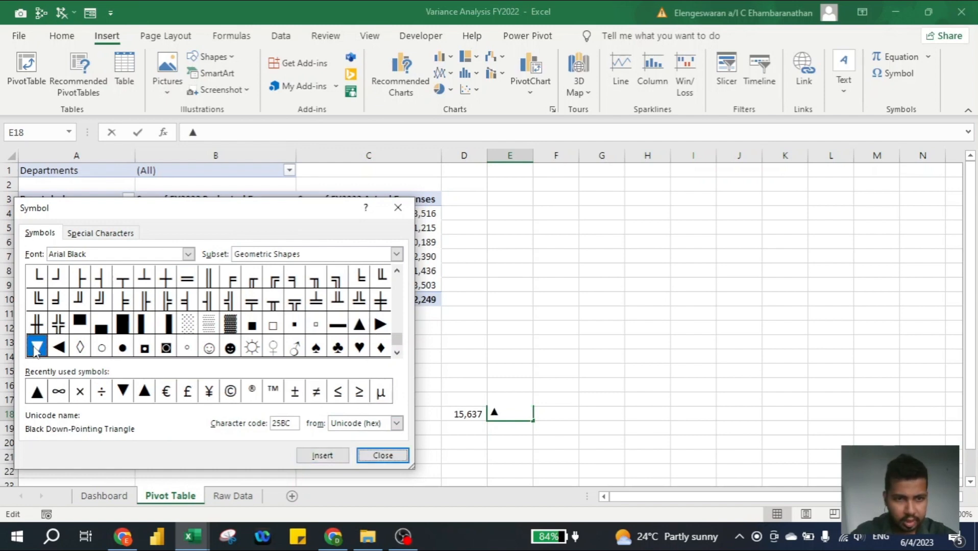
left_click(321, 456)
Leave only ▲ in E18, put ▼ in F17 and copy ▲ into E17
key("Escape")
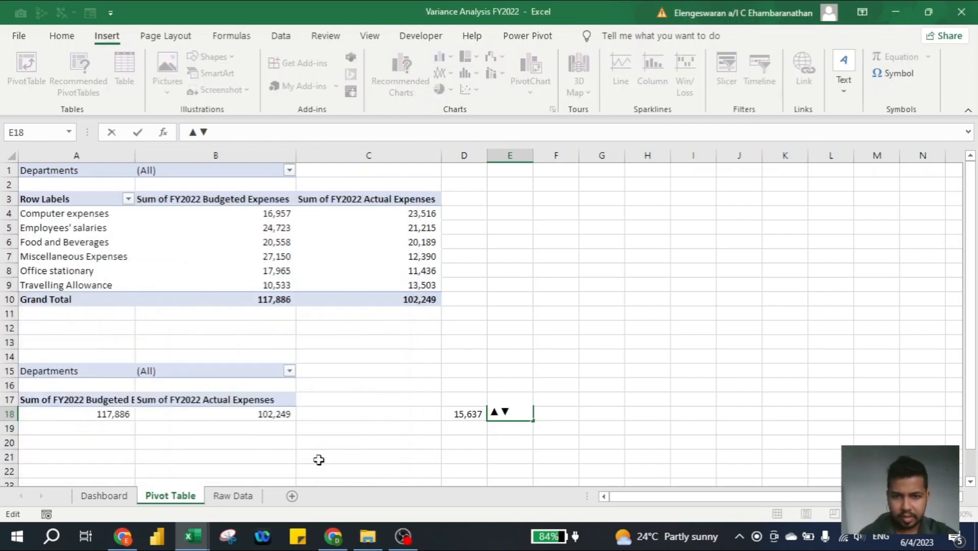
key("Return")
key("Up")
key("F2")
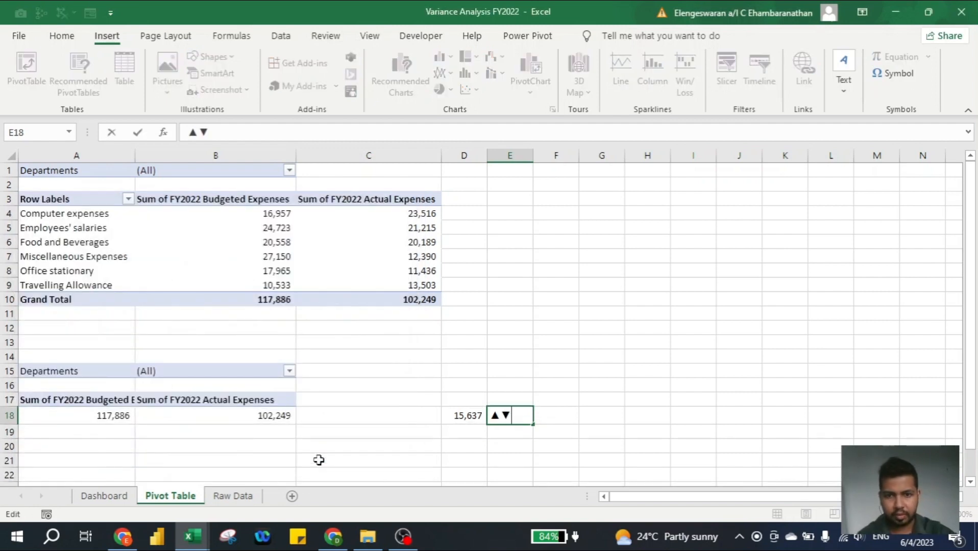
key("shift+Left")
key("ctrl+c")
key("Delete")
key("Return")
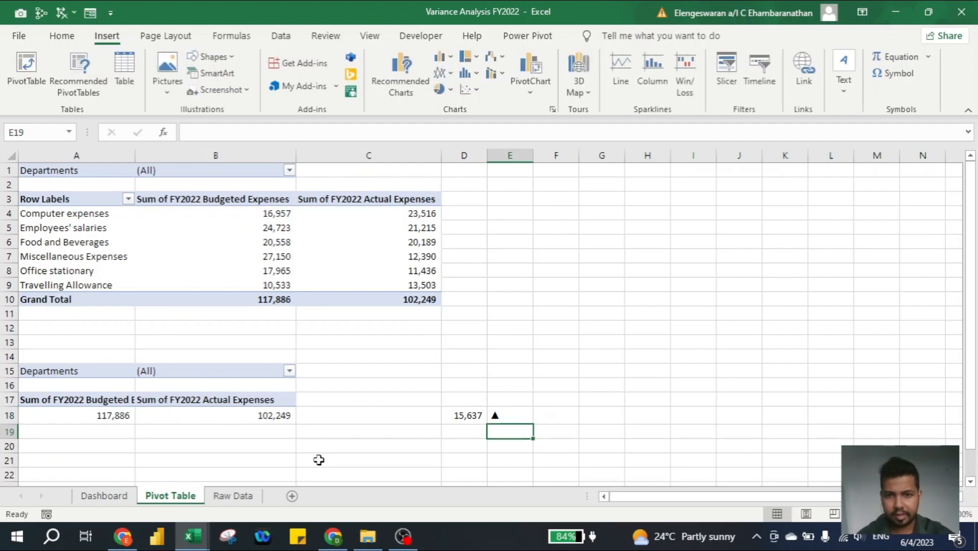
key("Up")
key("Right")
key("Up")
key("ctrl+v")
key("Left")
key("Down")
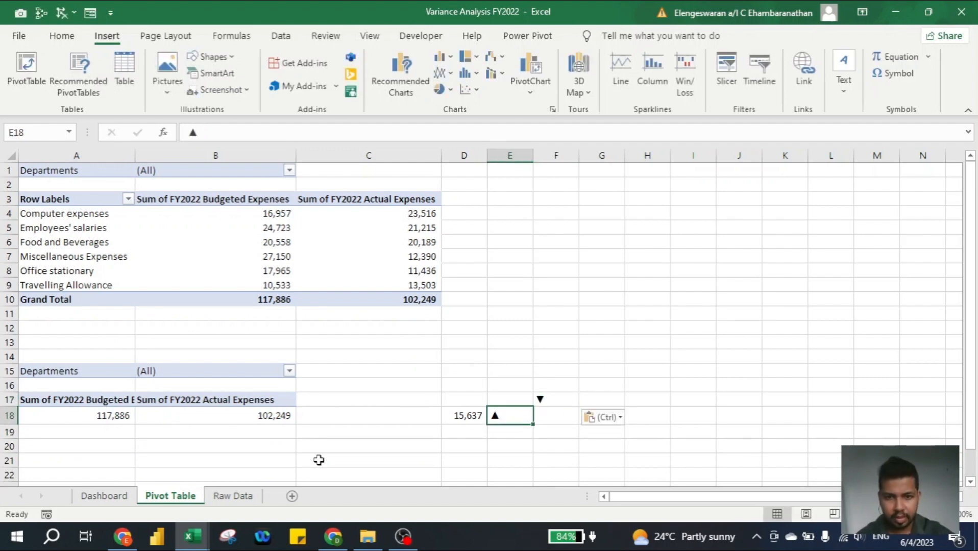
key("ctrl+c")
key("Up")
key("Return")
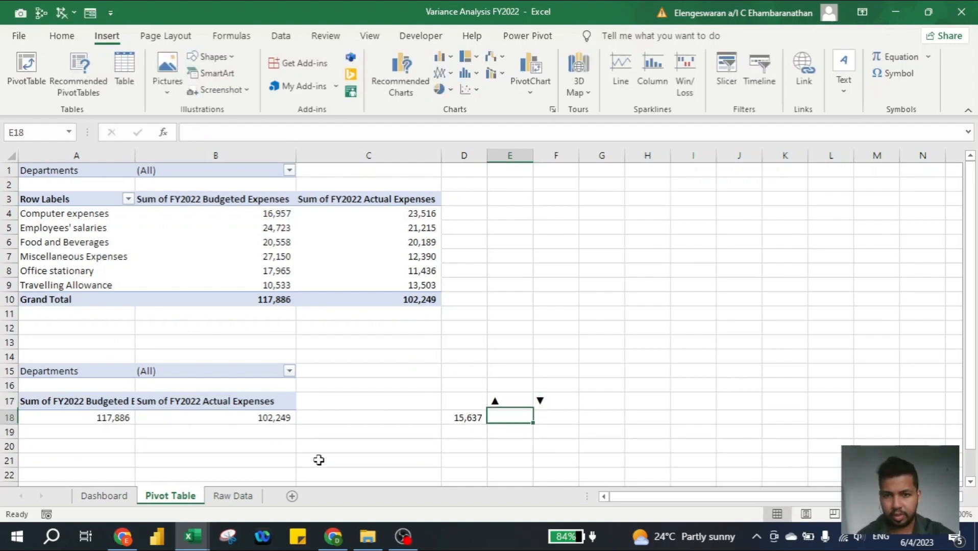
Enter =IF(D18>0,E17,F17) in E18 so it shows ▲ for a positive variance
type("=if(")
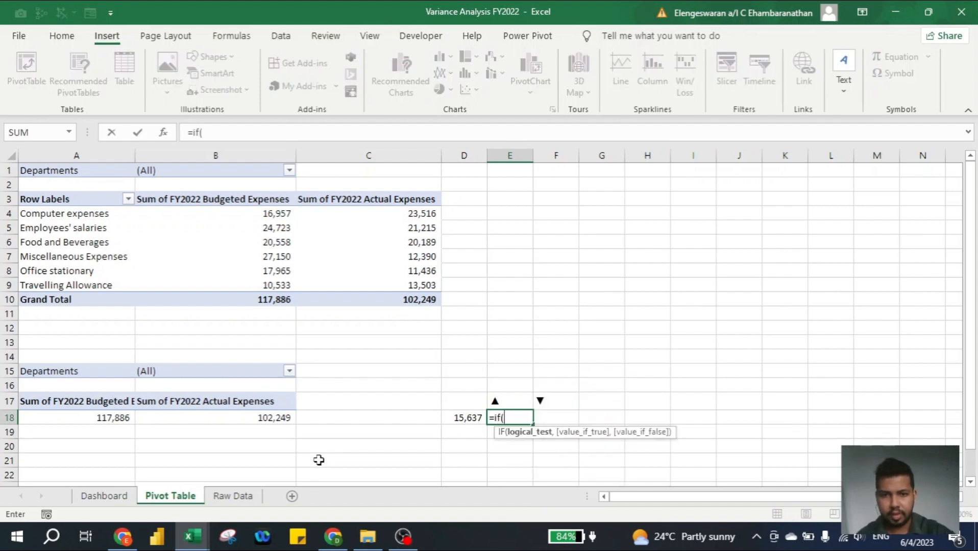
key("Left")
type(">")
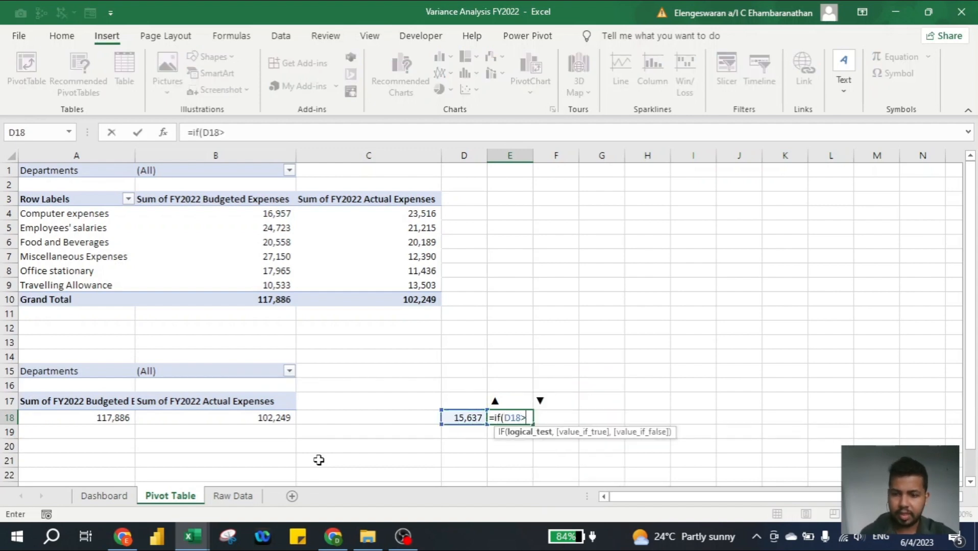
type("0,")
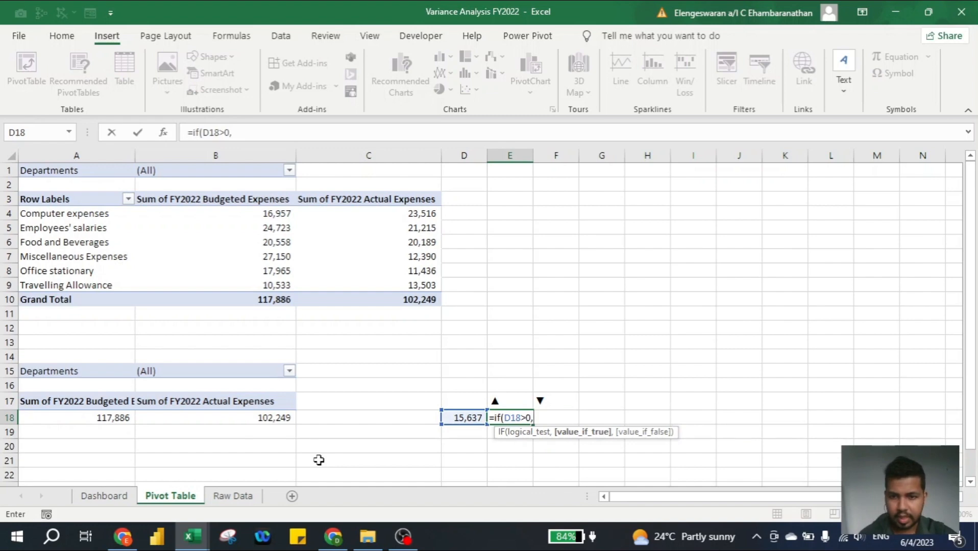
key("Up")
type(",")
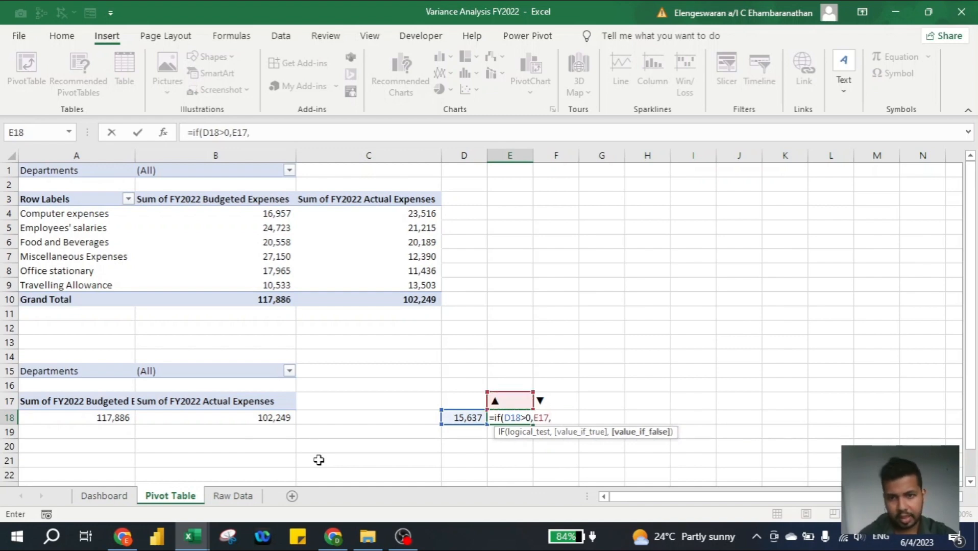
key("Up")
key("Right")
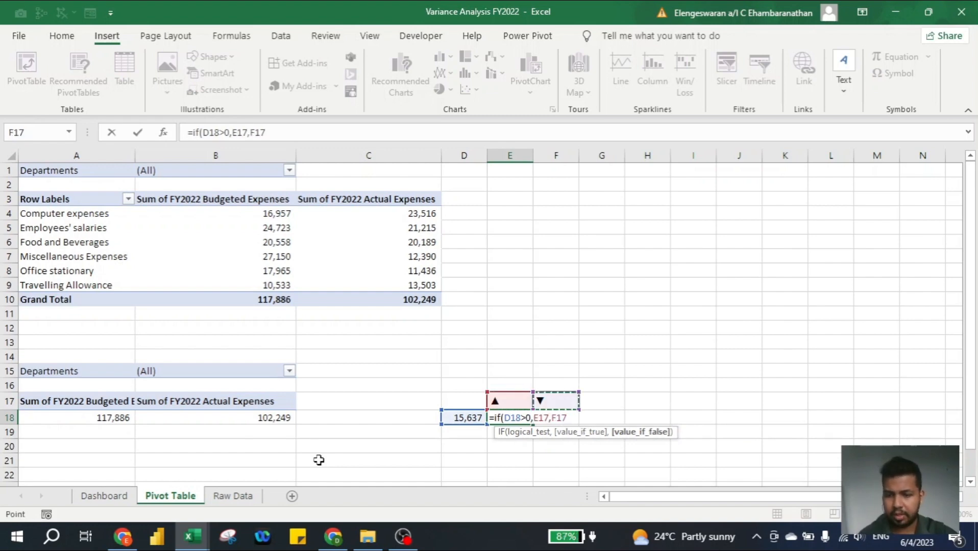
type(")")
key("Return")
key("Up")
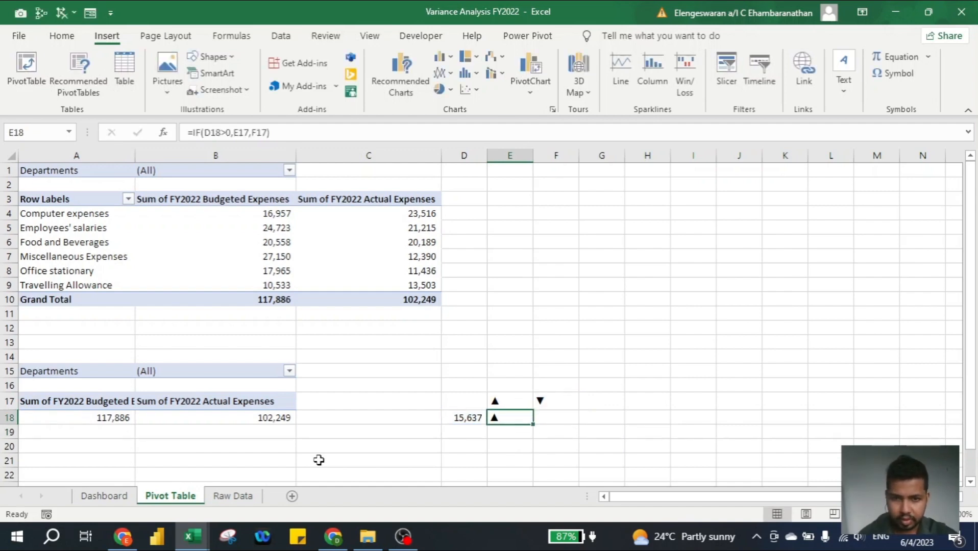
key("Right")
type("=")
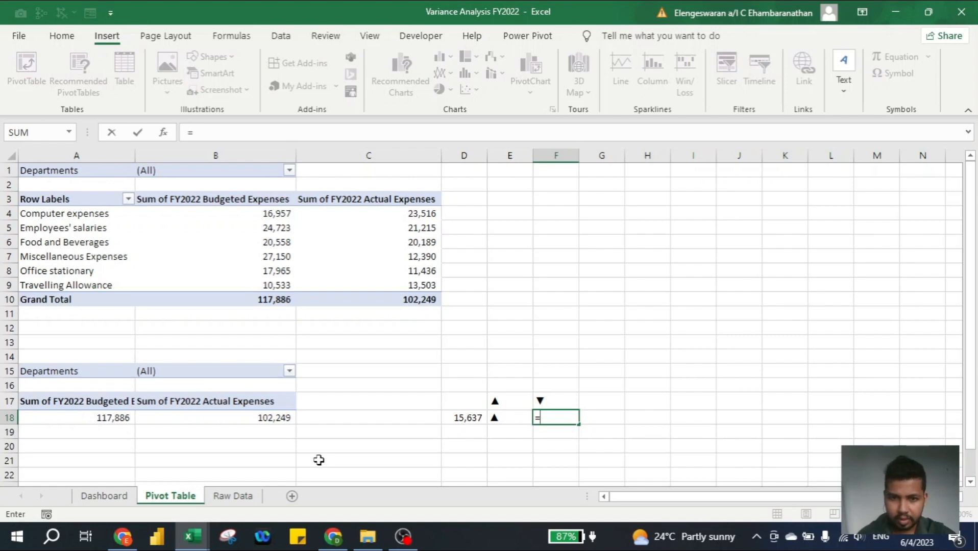
Enter the variance ratio =ABS(D18)/A18 in F18
key("Left")
key("Left")
type("/")
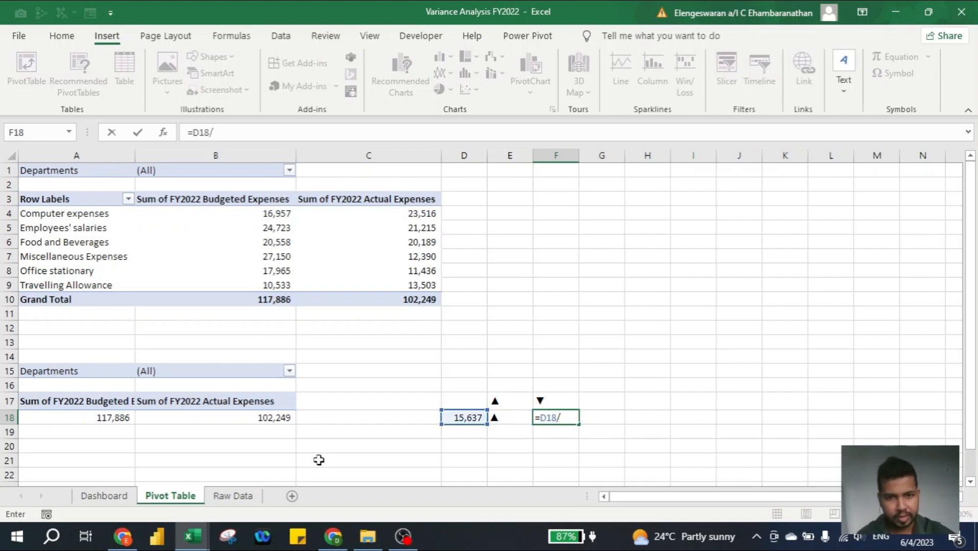
type("a")
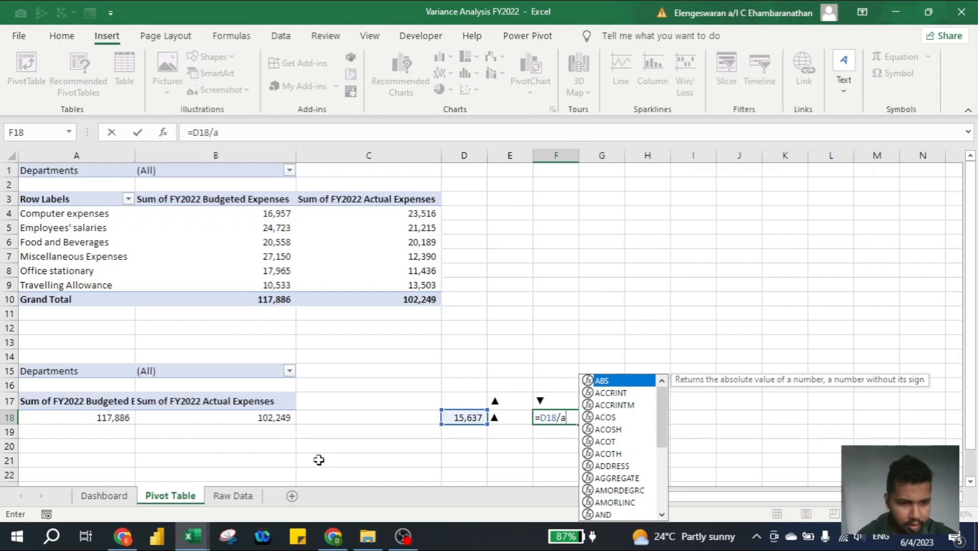
type("18")
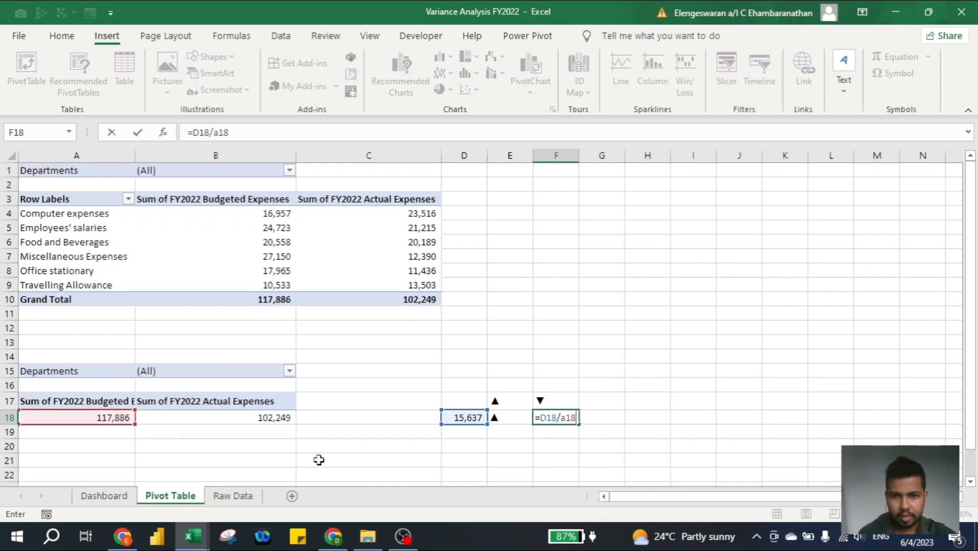
key("Return")
key("Up")
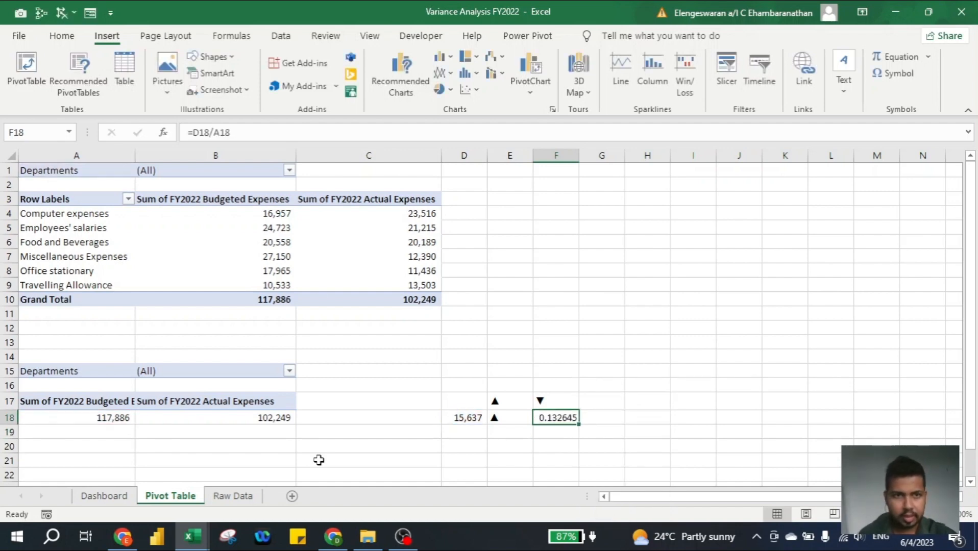
left_click(193, 132)
type("abs(")
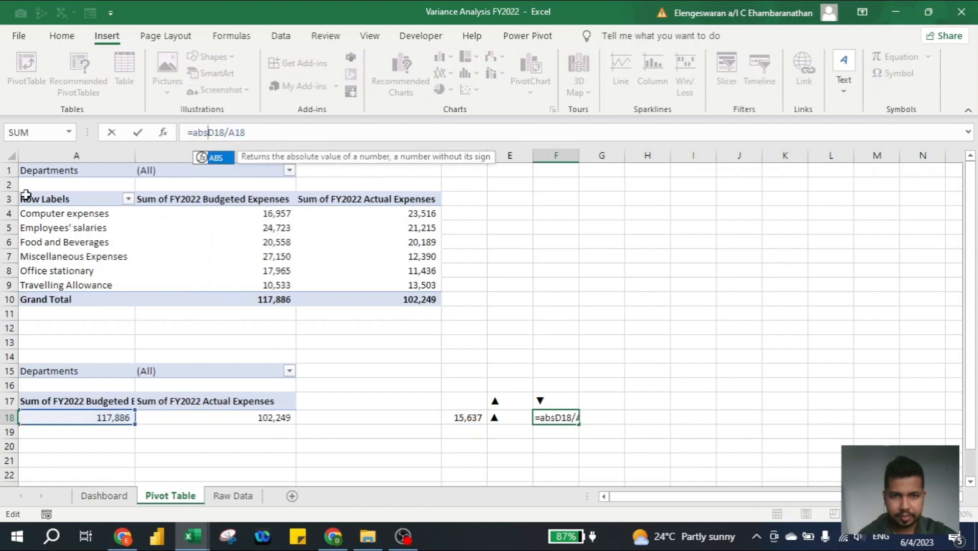
key("Right")
type(")")
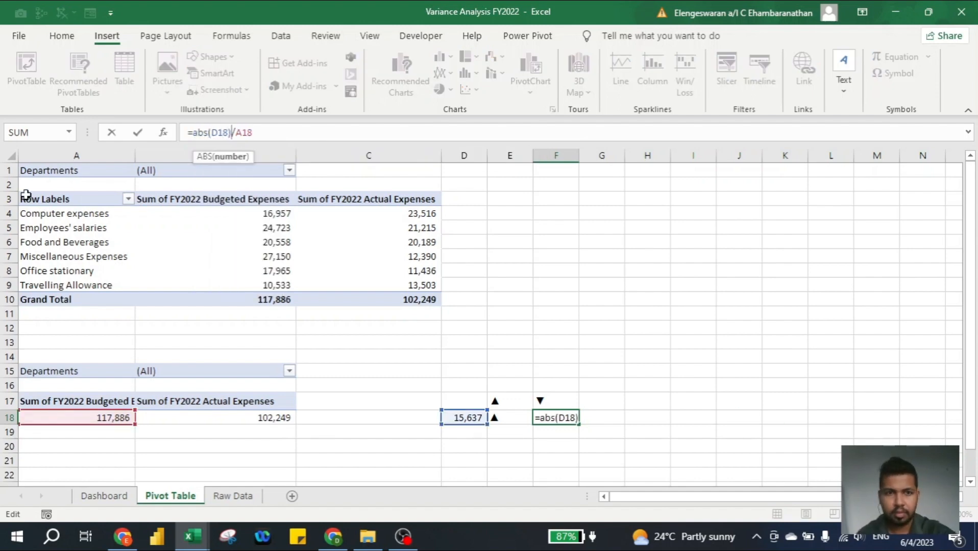
key("Return")
key("Up")
Apply Percentage format to F18 so the ratio shows 13%
key("alt")
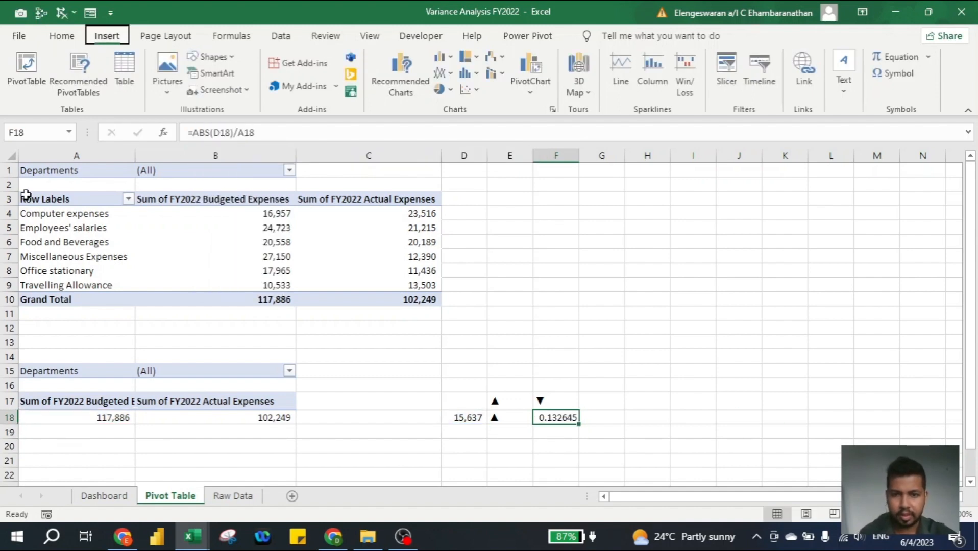
key("f")
key("p")
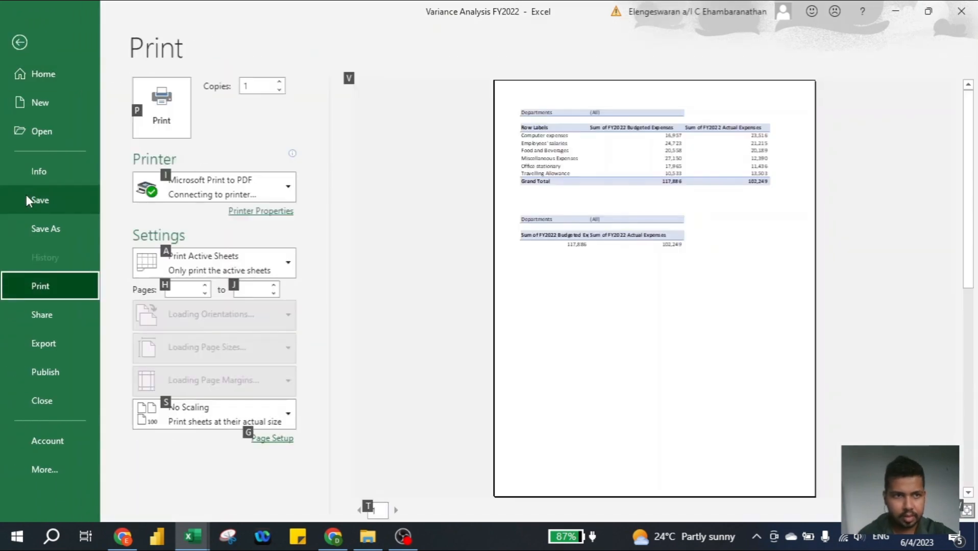
key("Escape")
key("Escape")
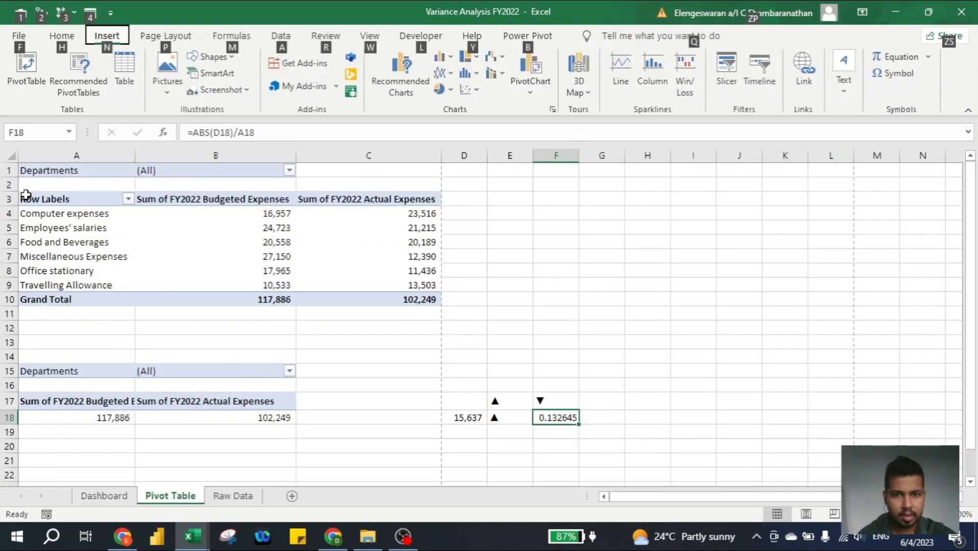
key("Escape")
type("h")
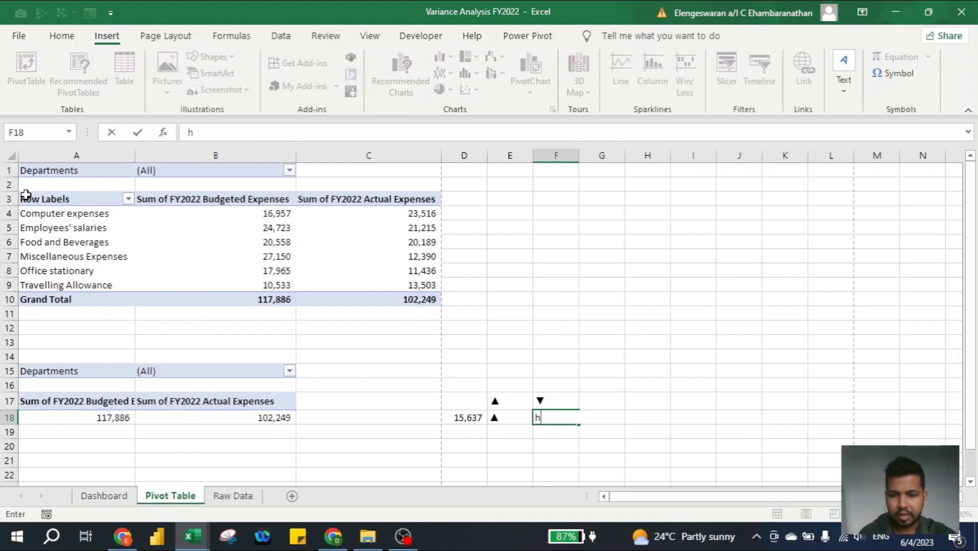
key("Escape")
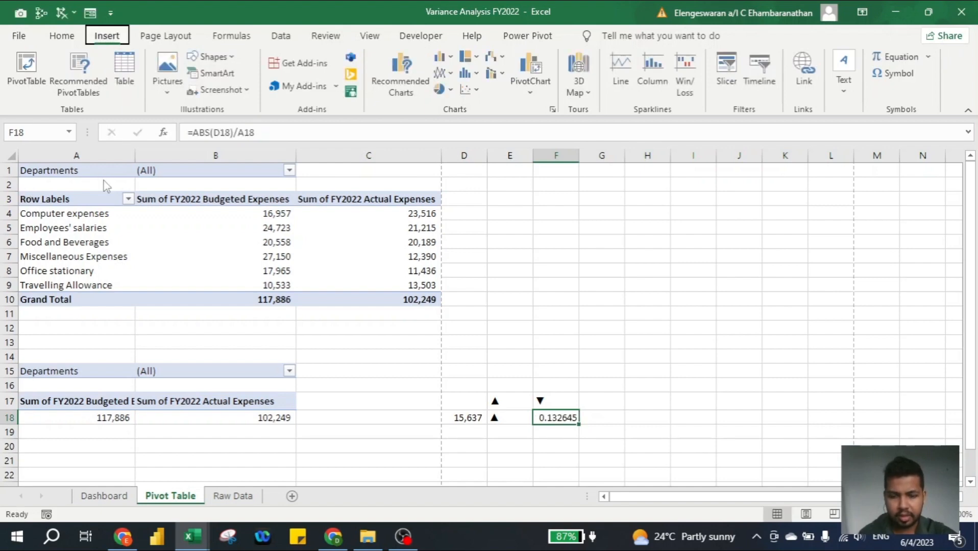
key("alt+h")
key("p")
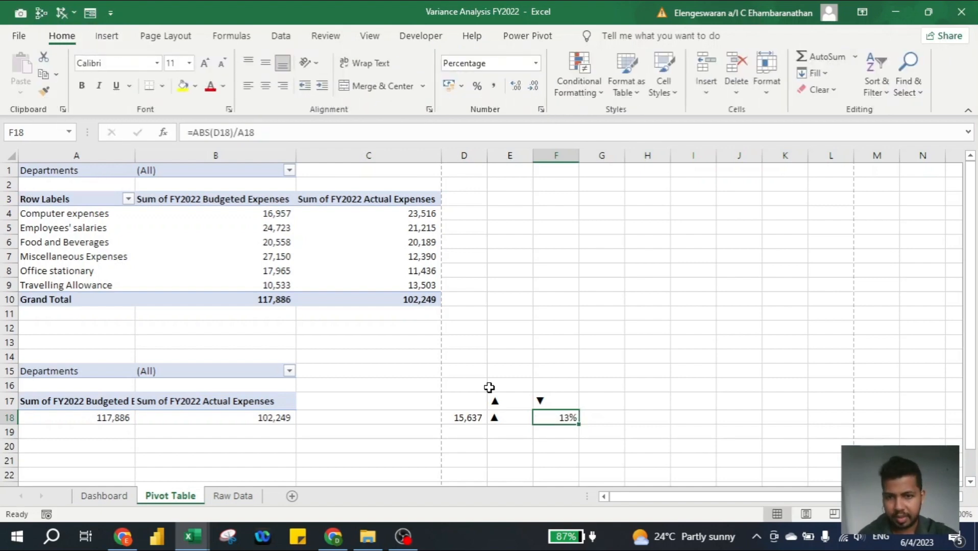
key("Right")
key("Left")
key("Left")
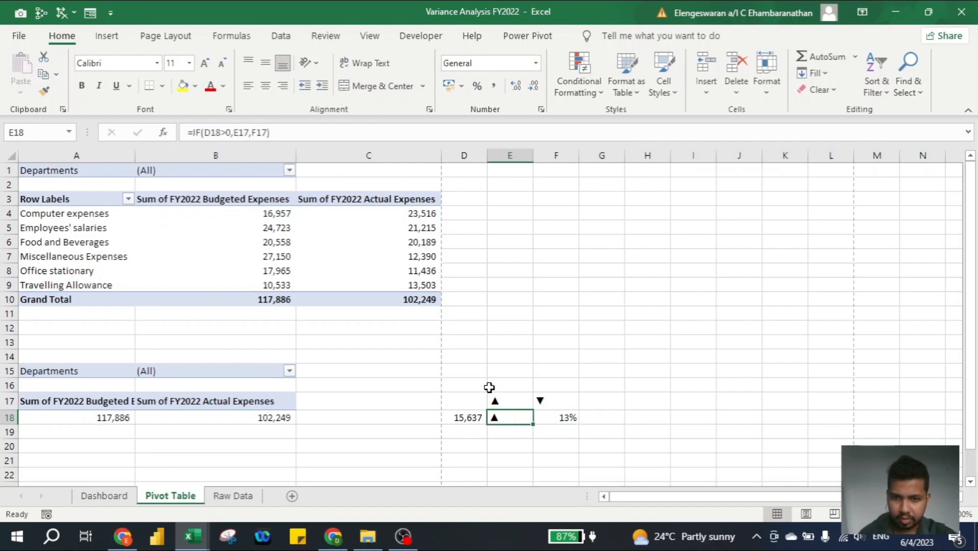
key("Right")
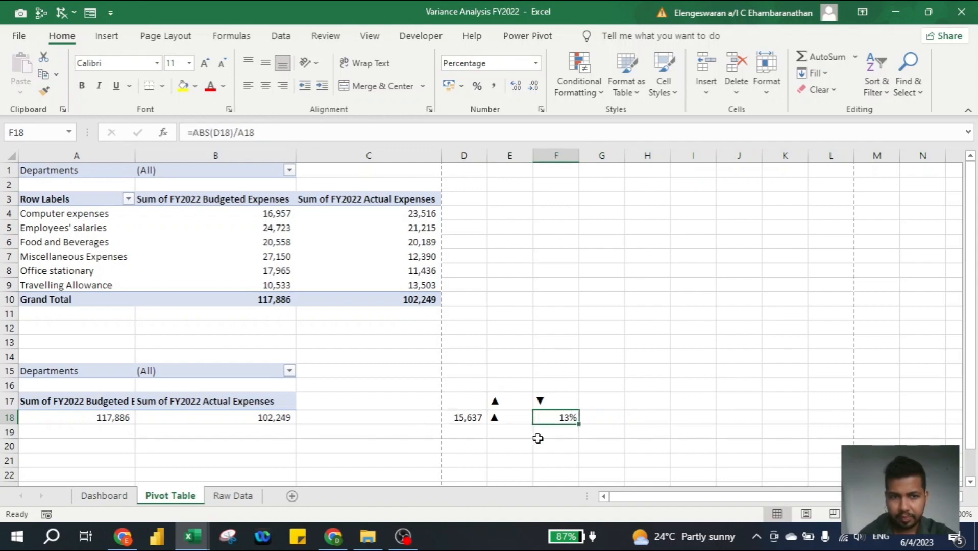
key("Left")
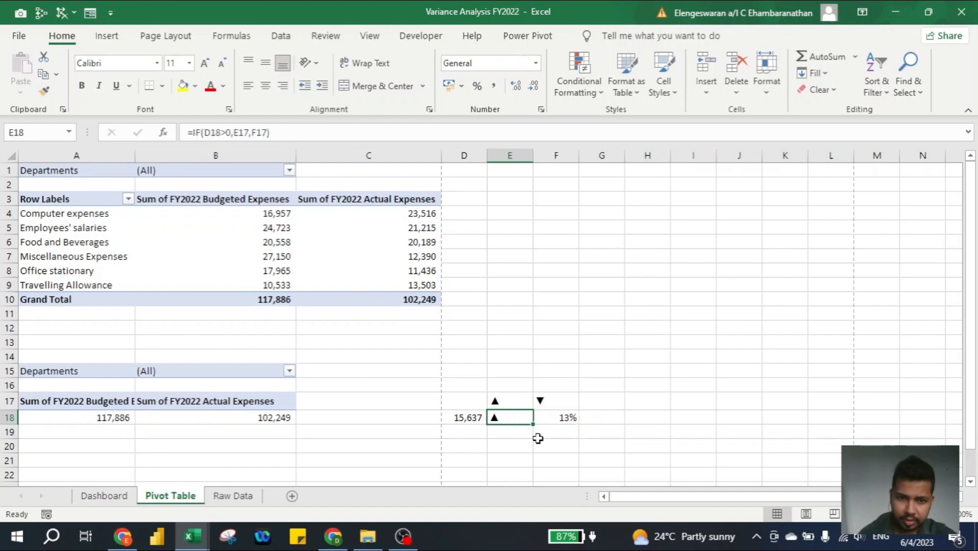
key("Right")
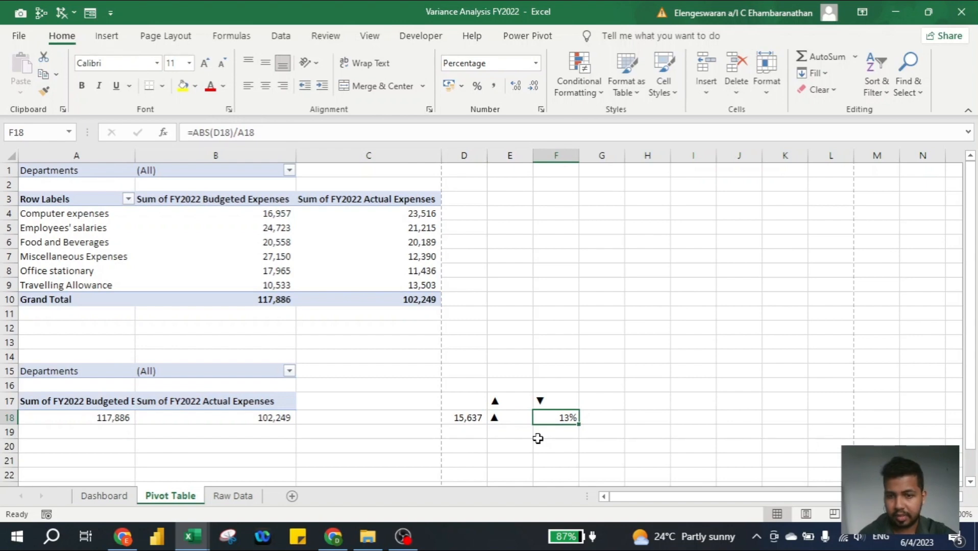
Link the Variance box to ='Pivot Table'!D18 so it shows 15,637
left_click(104, 497)
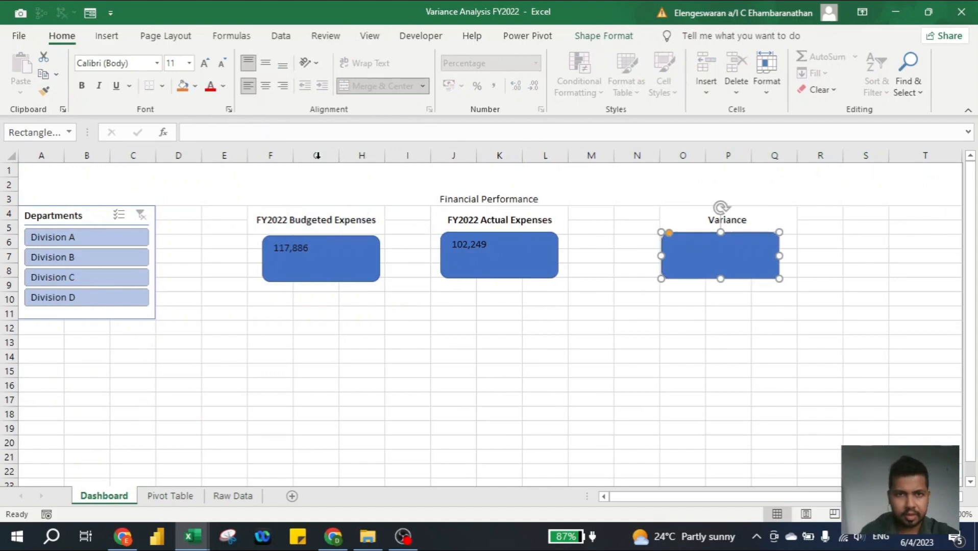
left_click(283, 132)
type("=")
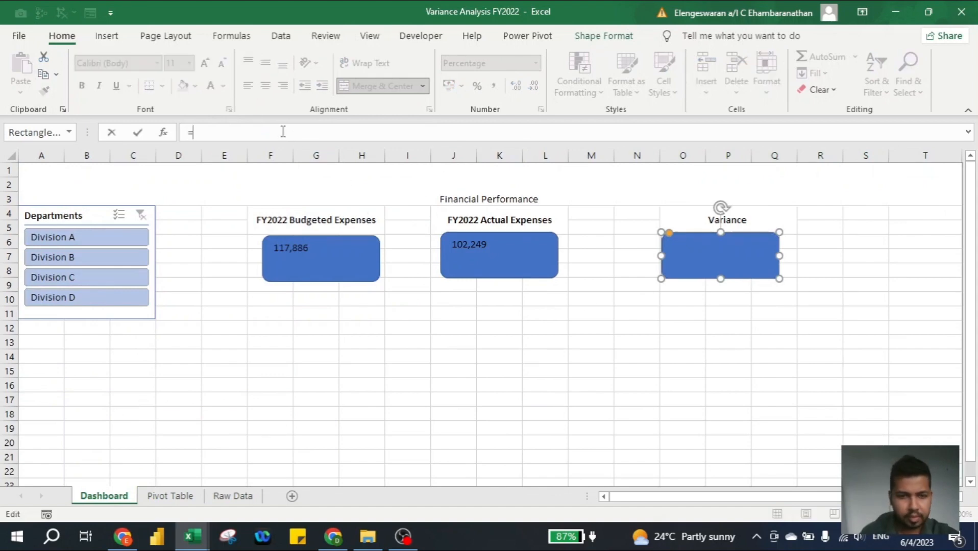
left_click(170, 497)
left_click(467, 445)
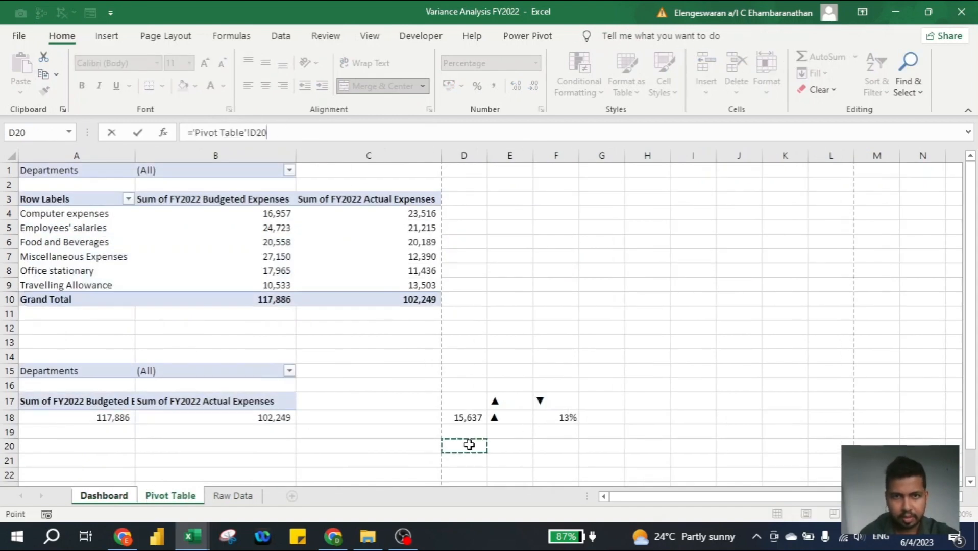
type("d1")
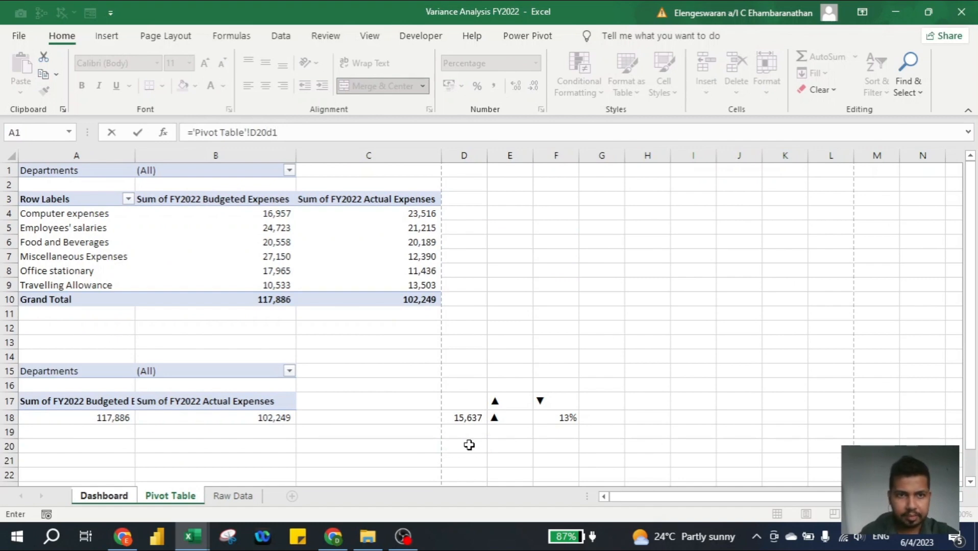
key("Return")
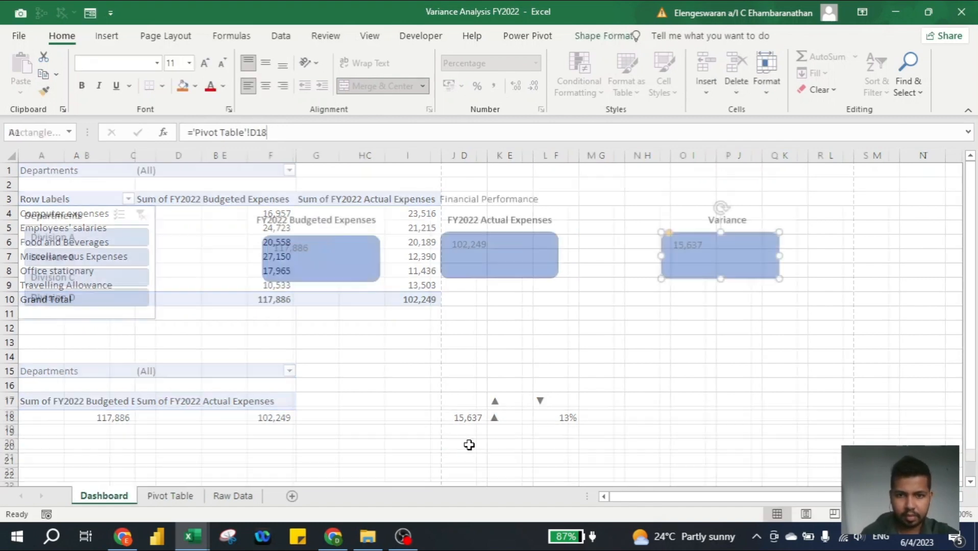
Format the Budgeted Expenses box: 117,886 centred, size 24, bold white on dark blue
left_click(364, 246)
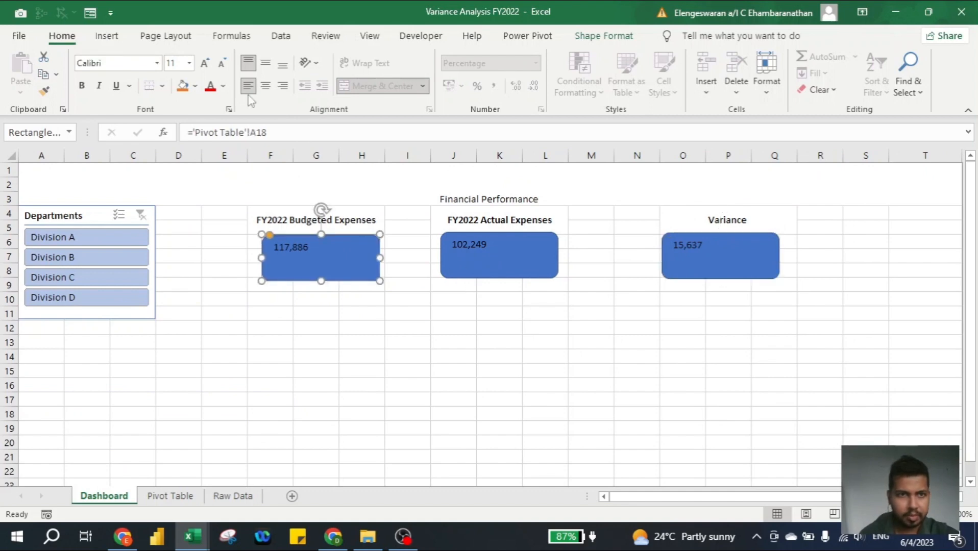
left_click(265, 64)
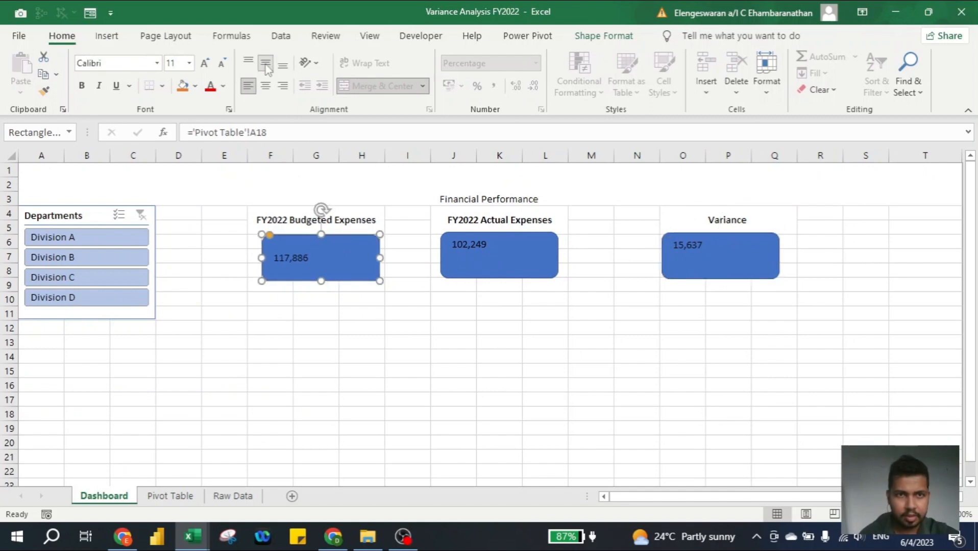
left_click(266, 86)
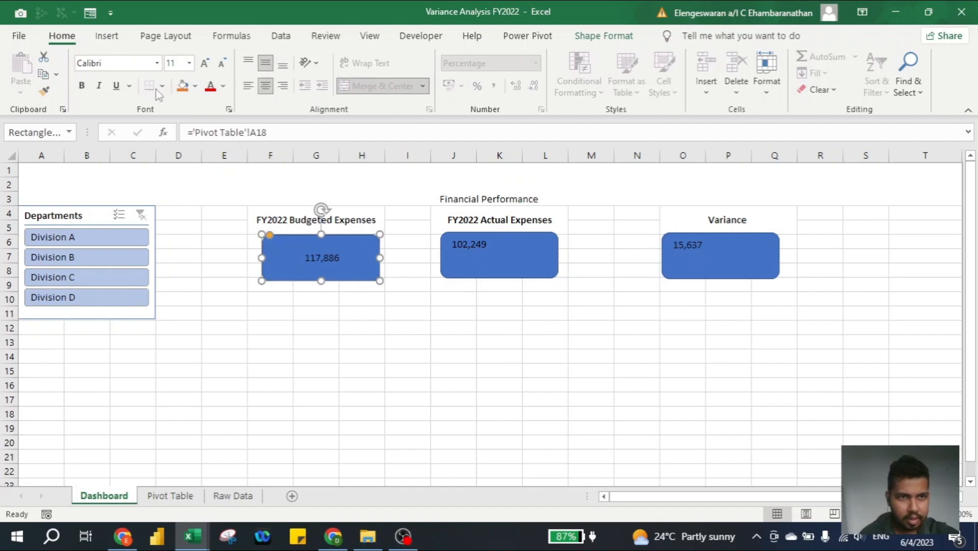
left_click(204, 63)
left_click(204, 64)
left_click(204, 64)
left_click(205, 63)
left_click(205, 63)
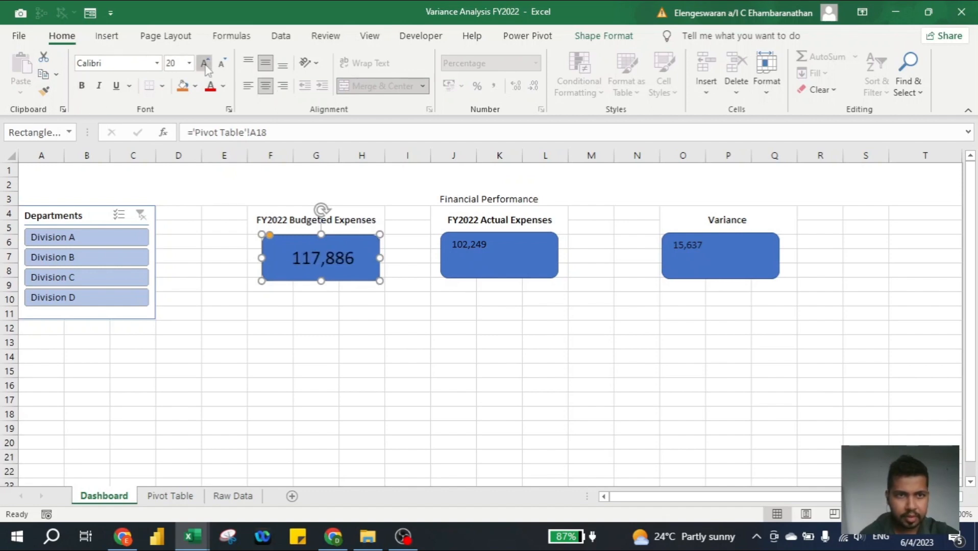
left_click(205, 63)
left_click(205, 63)
left_click(194, 87)
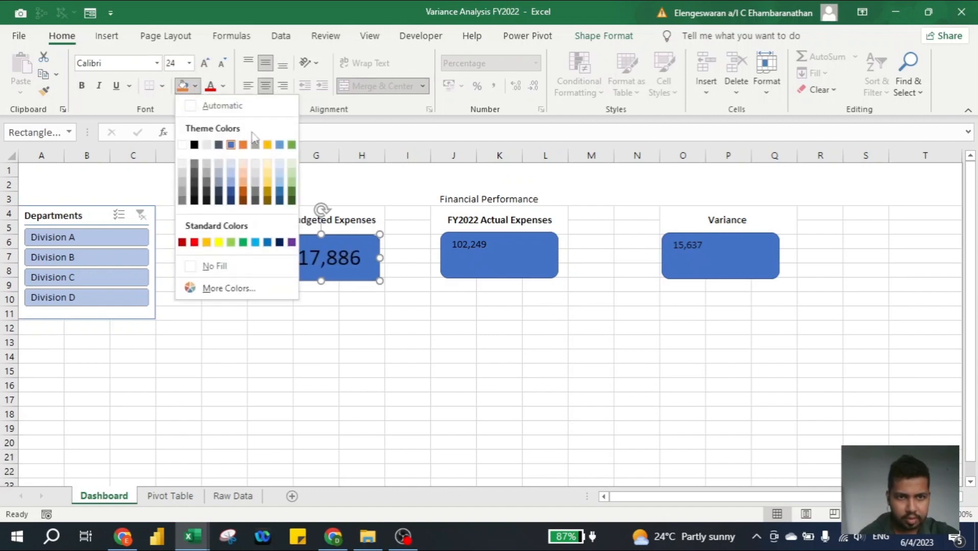
left_click(280, 193)
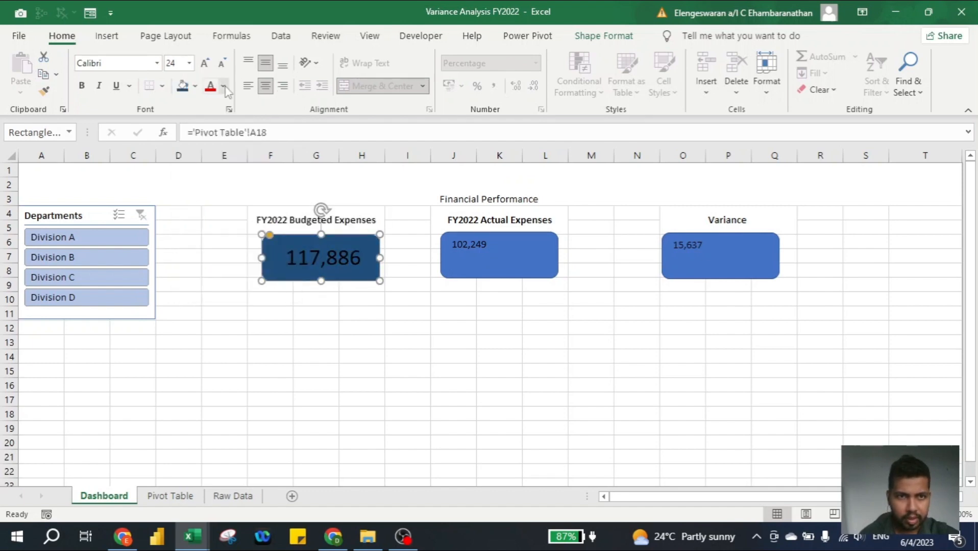
left_click(224, 86)
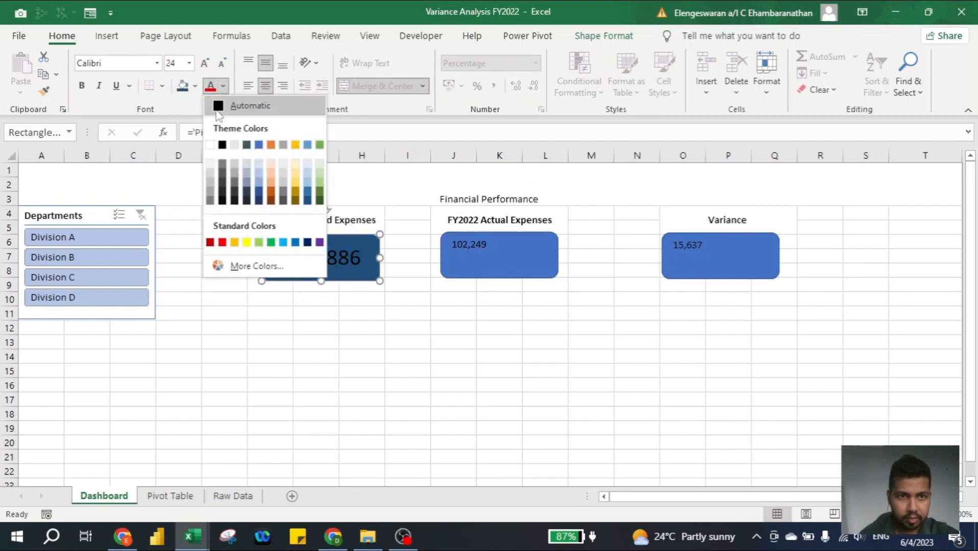
left_click(210, 145)
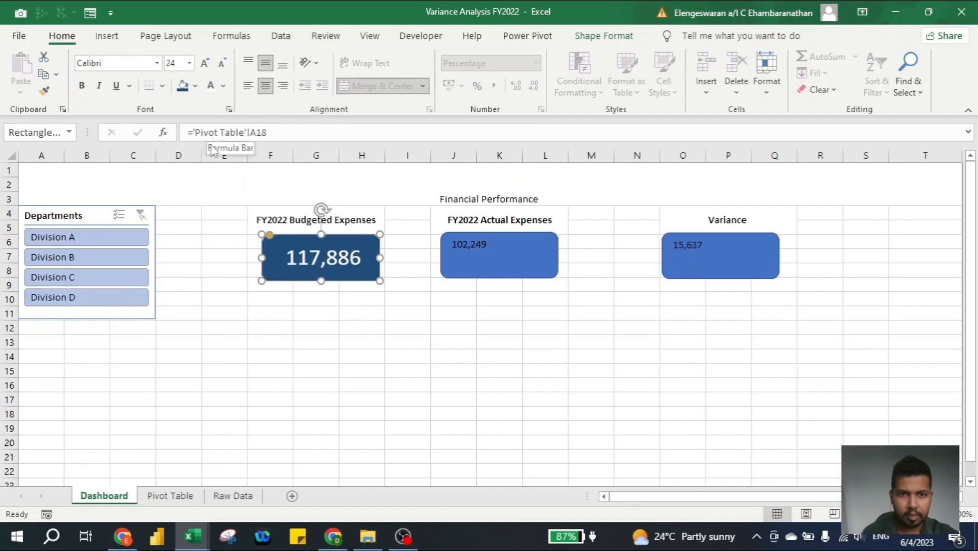
key("ctrl+b")
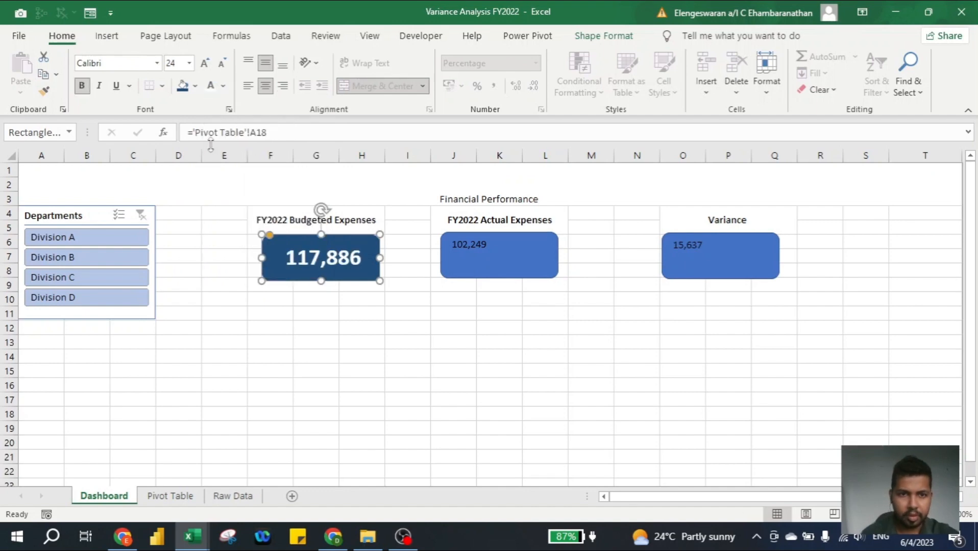
Copy the Budgeted box formatting onto the Actual Expenses and Variance boxes
left_click(42, 93)
left_click(509, 244)
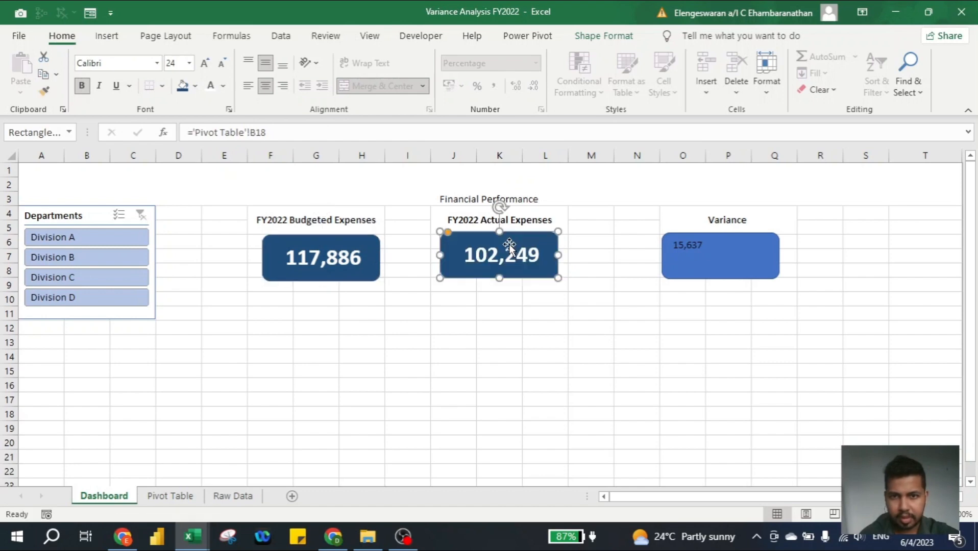
left_click(43, 92)
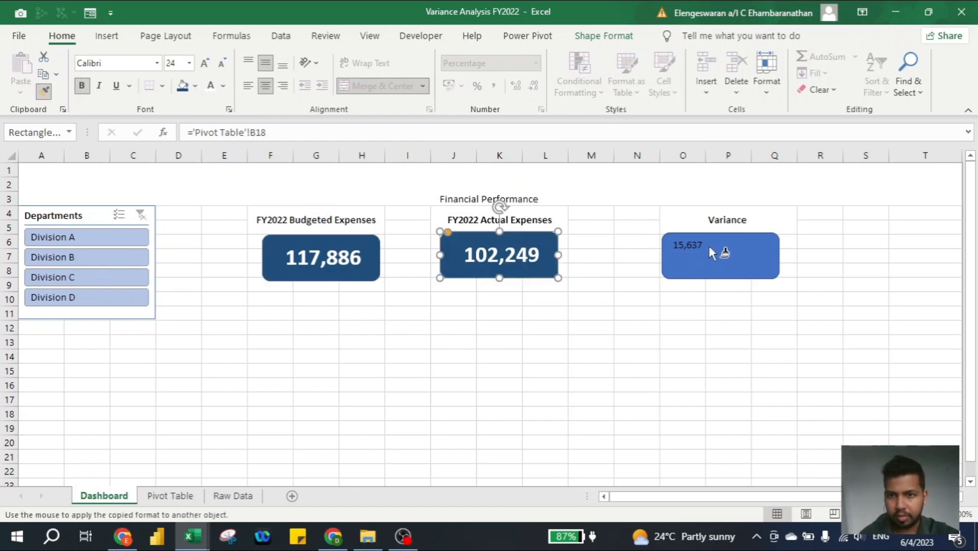
left_click(709, 246)
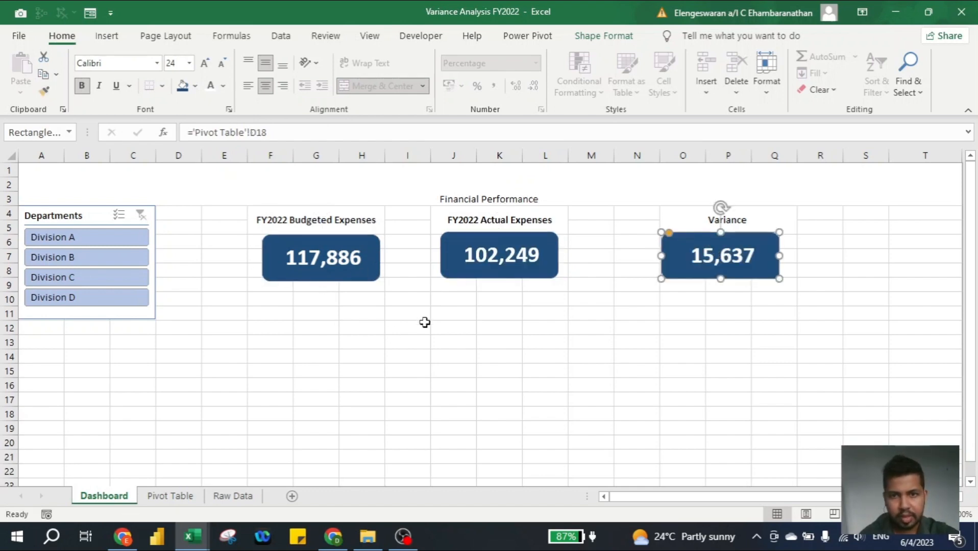
left_click(281, 297)
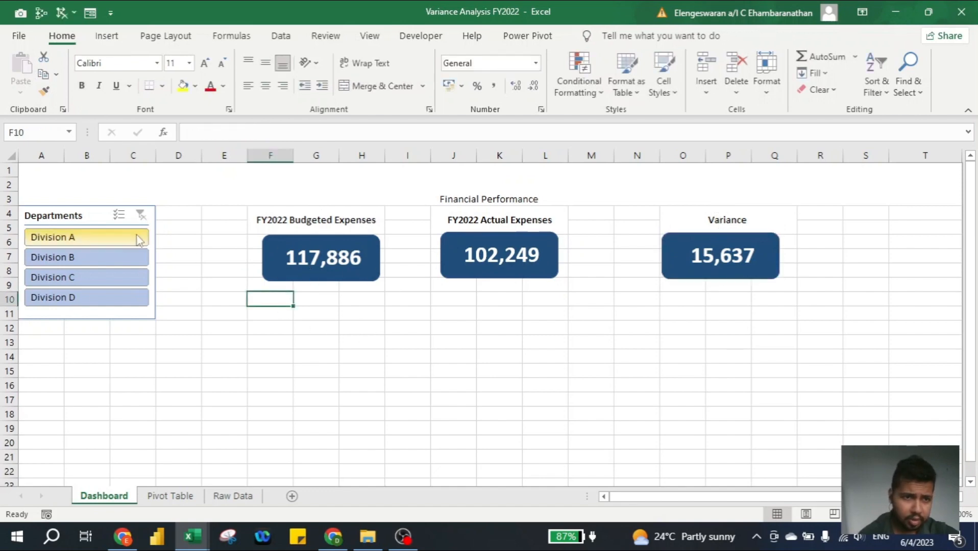
Filter the slicer to Divisions A, B and C in turn, then clear the filter
left_click(117, 239)
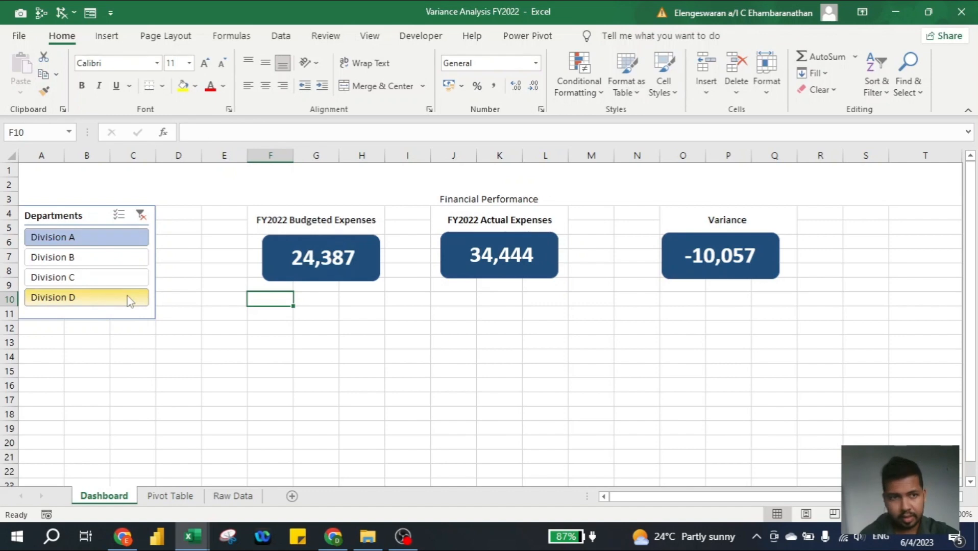
left_click(109, 259)
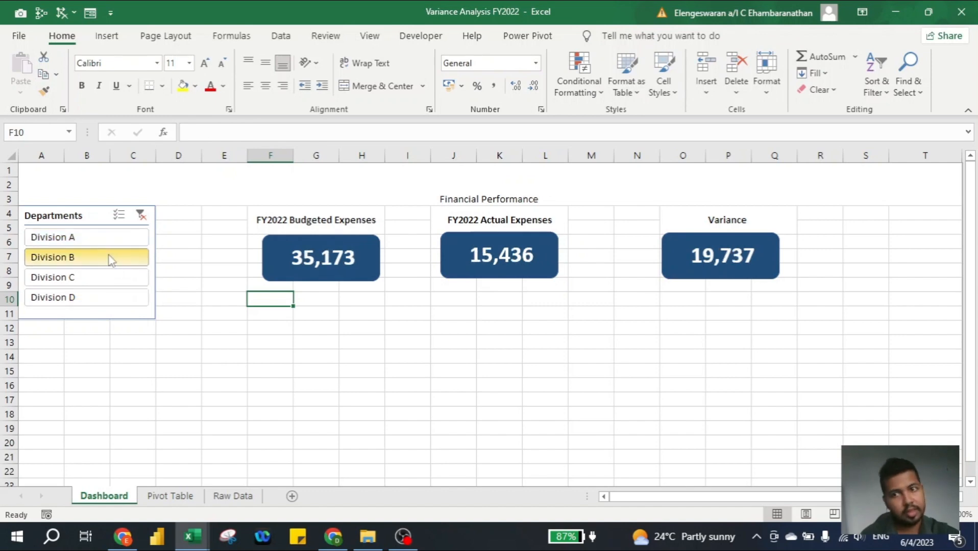
left_click(104, 278)
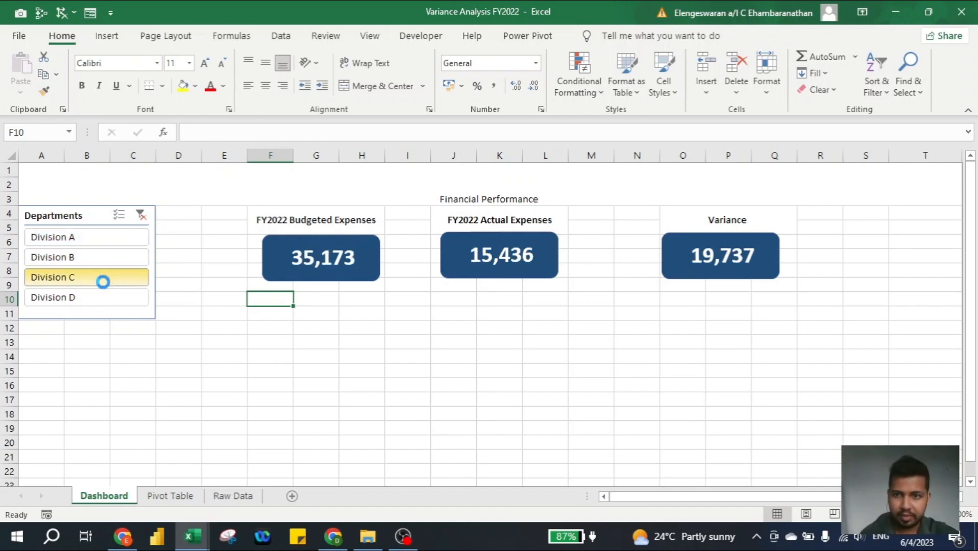
left_click(140, 215)
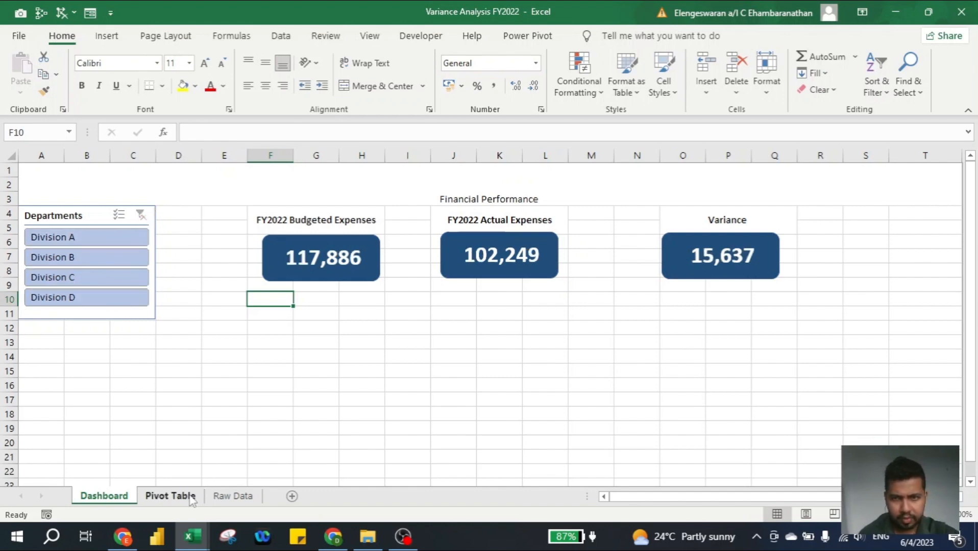
left_click(190, 497)
Give D18 a custom #,##0 format that wraps negative variances in brackets
left_click(497, 418)
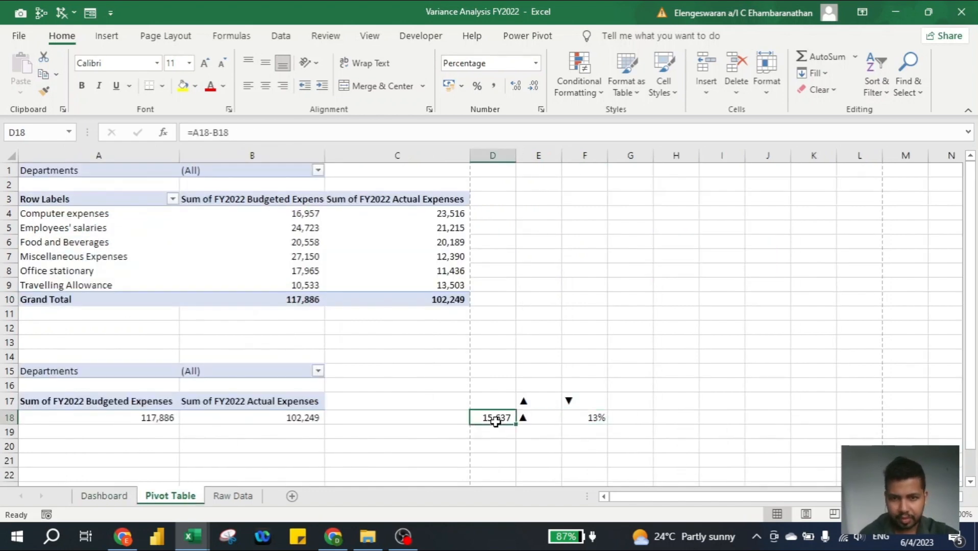
key("ctrl+1")
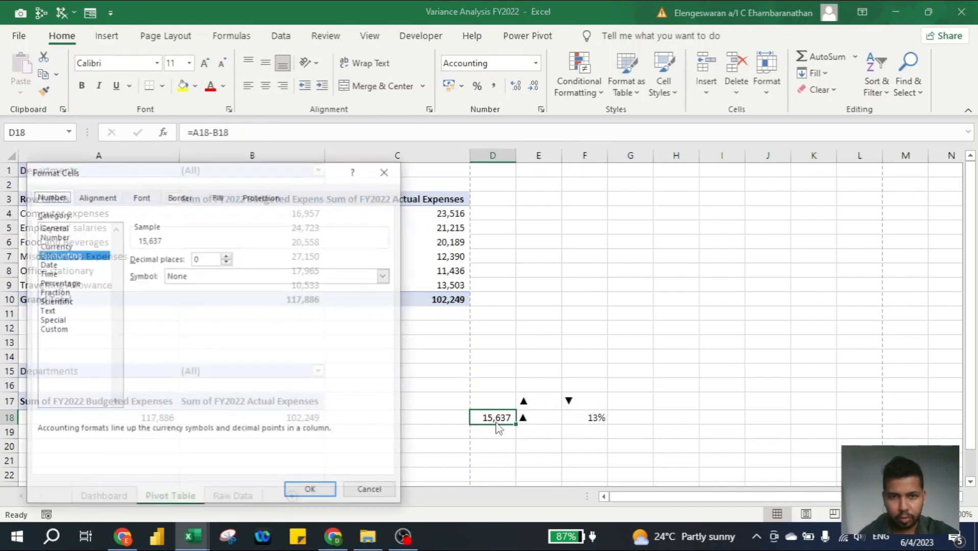
left_click(51, 330)
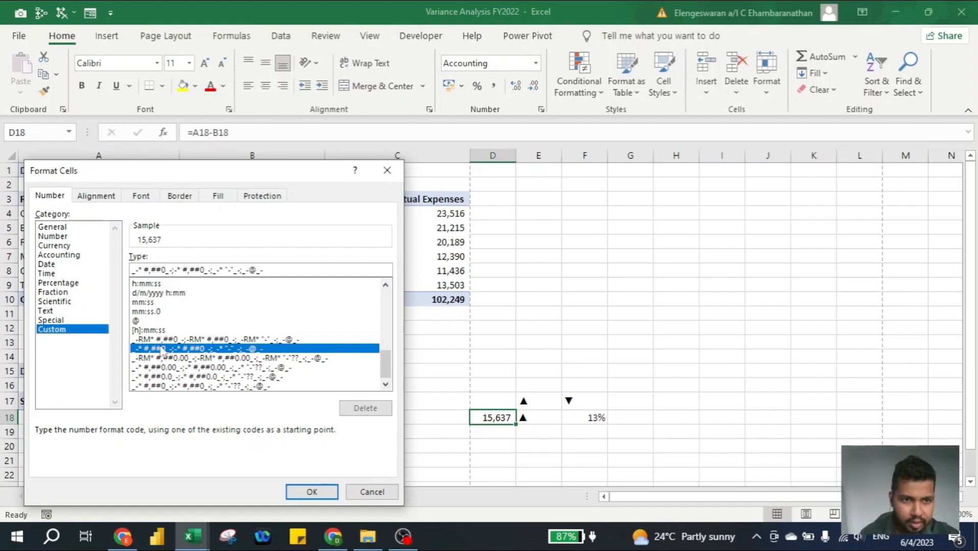
left_click(174, 269)
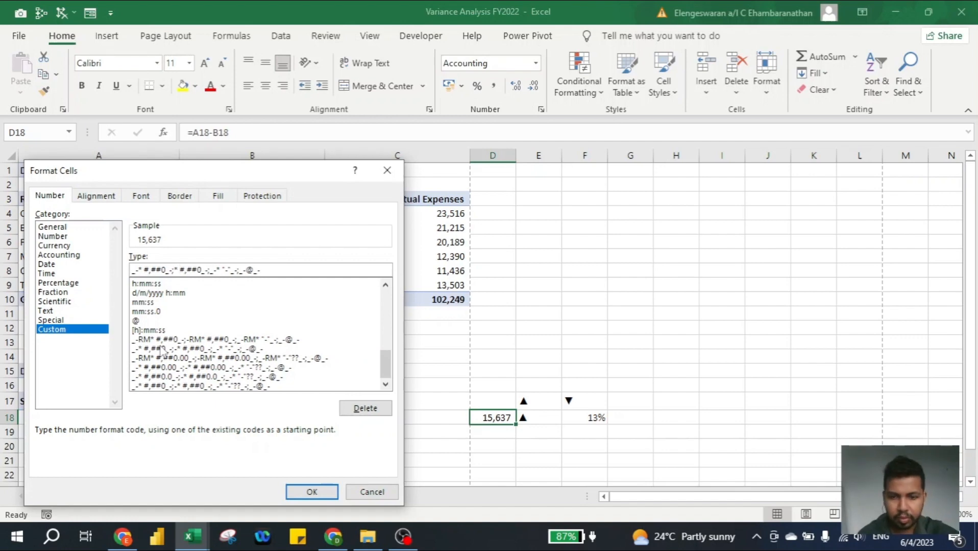
type("(")
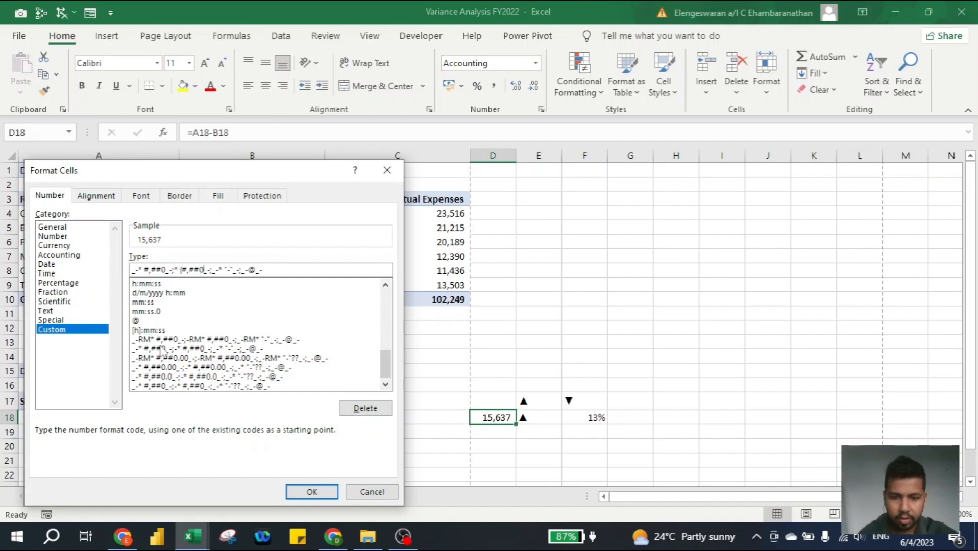
type(")")
key("Return")
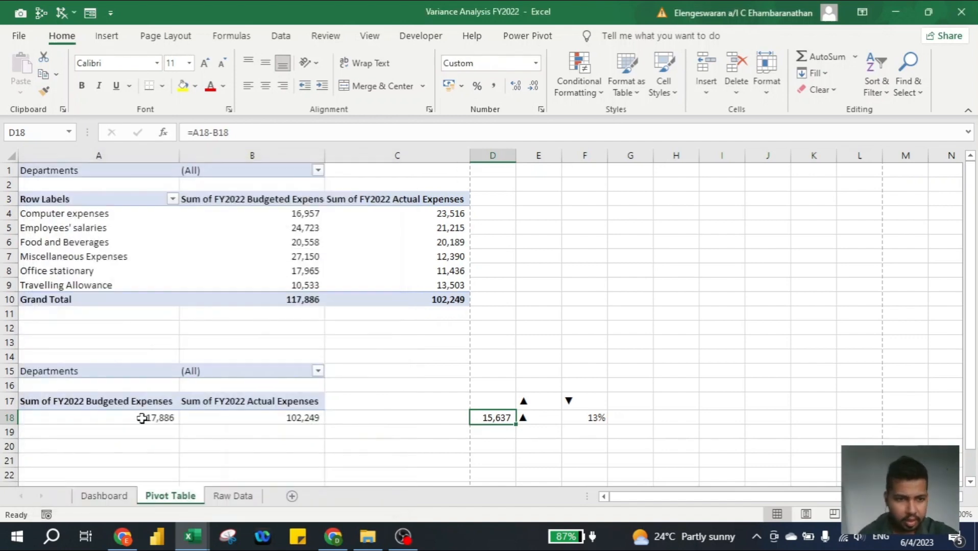
left_click(117, 504)
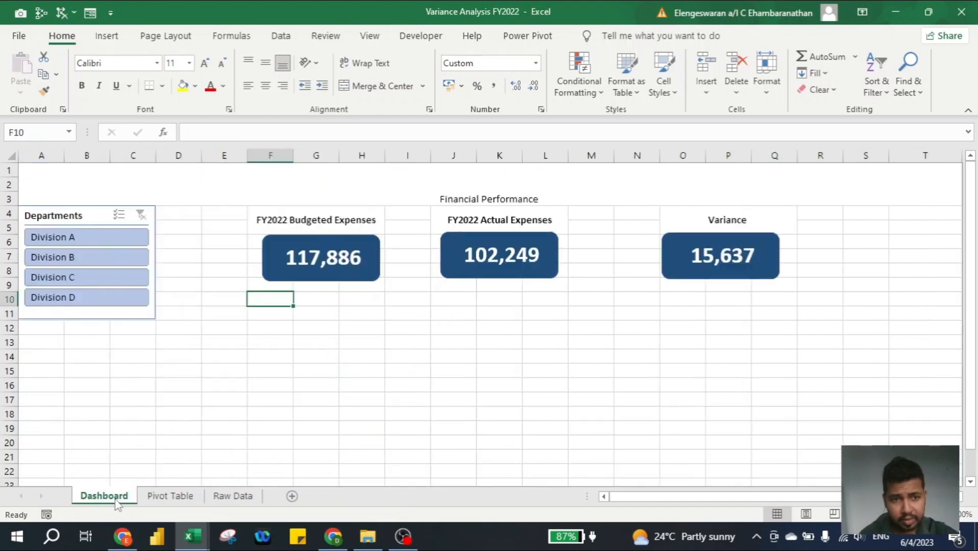
Check Divisions B, A, C and D show bracketed negatives like (10,057), then clear the filter
left_click(86, 259)
left_click(71, 238)
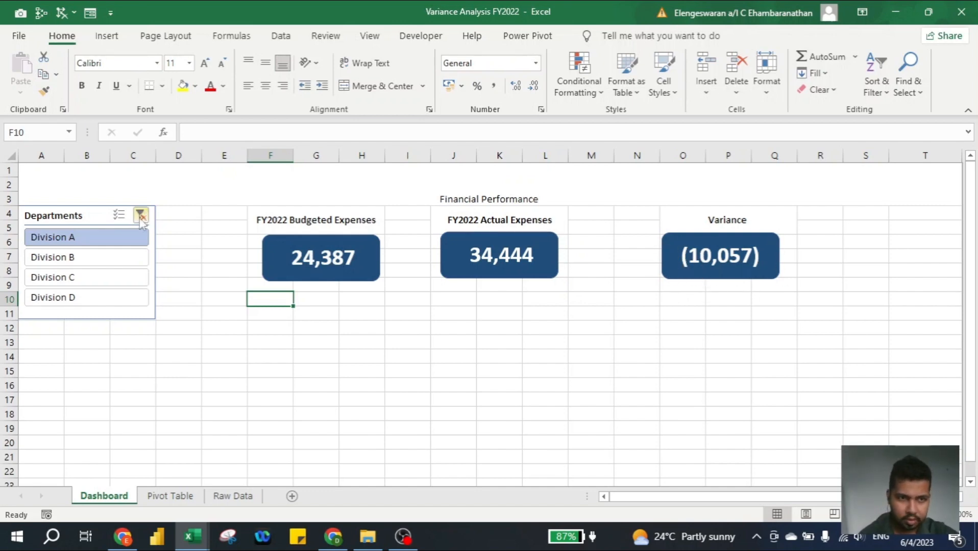
left_click(81, 277)
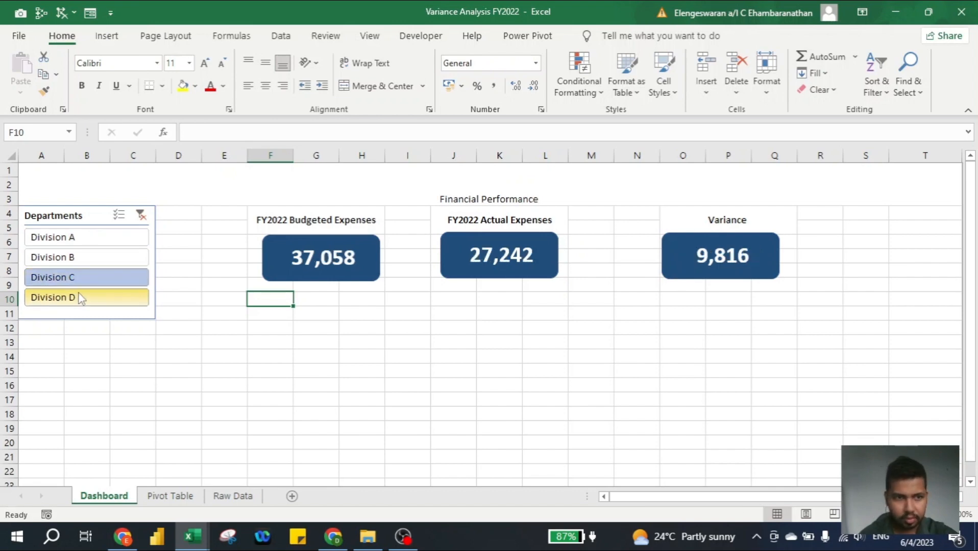
left_click(81, 297)
left_click(141, 215)
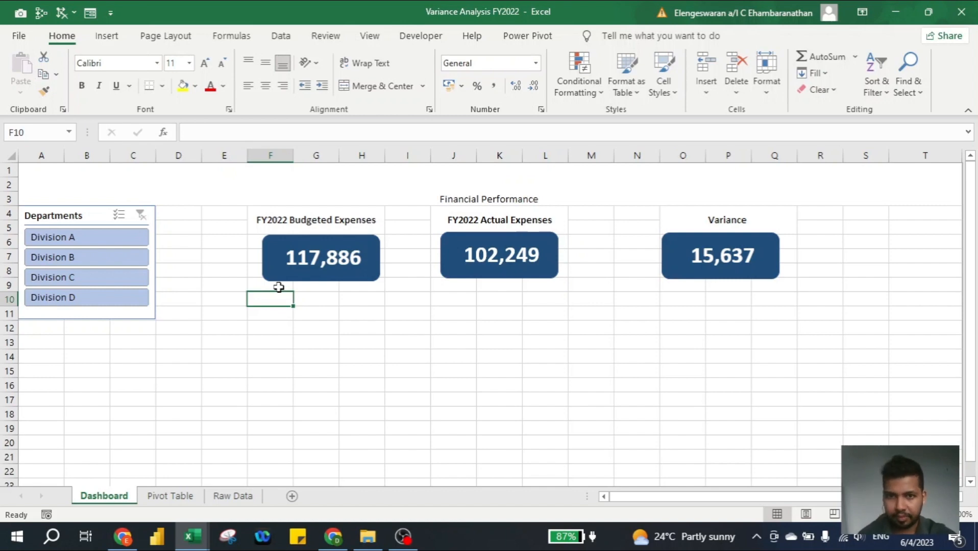
left_click(227, 503)
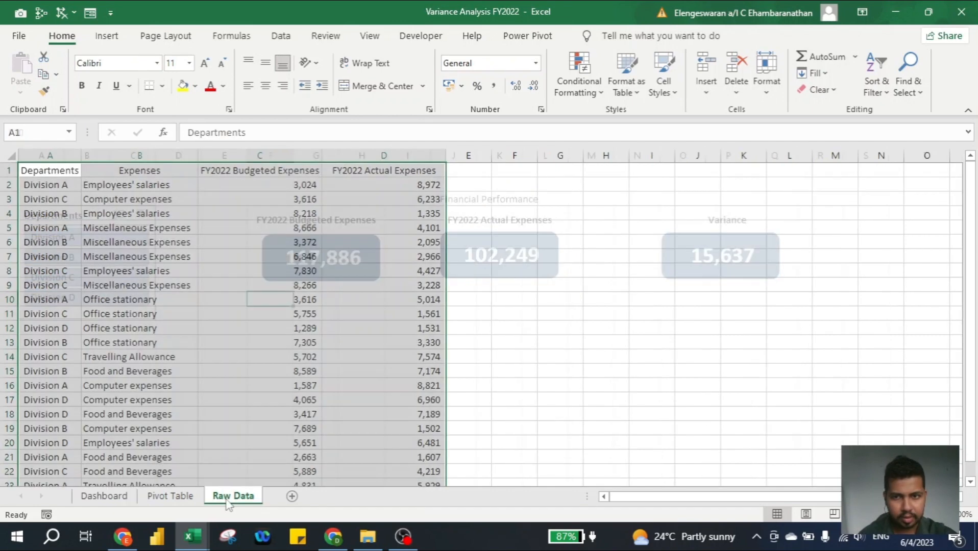
Select the arrow and percentage cells E18:F18 on the Pivot Table sheet
left_click(173, 500)
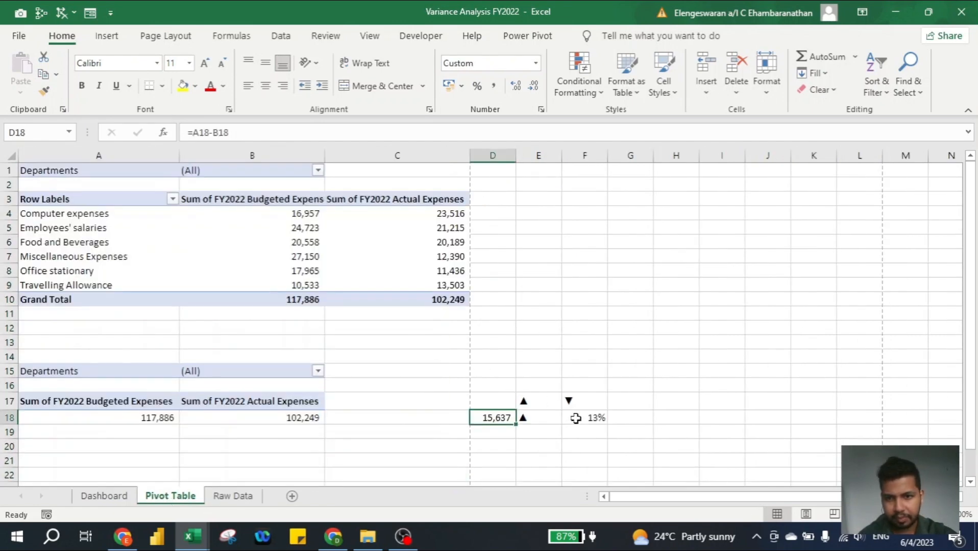
left_click(554, 427)
key("Up")
key("shift+Right")
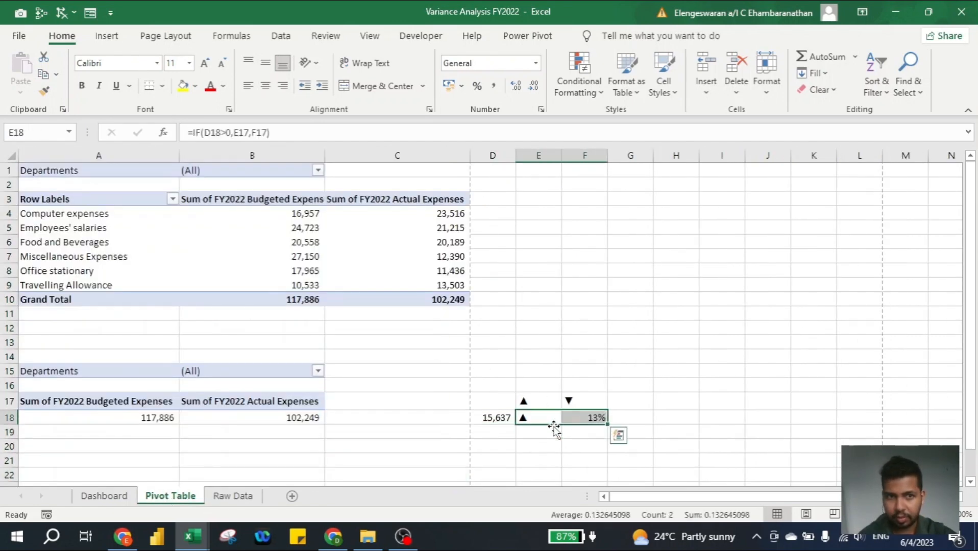
Draw a rectangle just right of the Variance box on the Dashboard
left_click(104, 496)
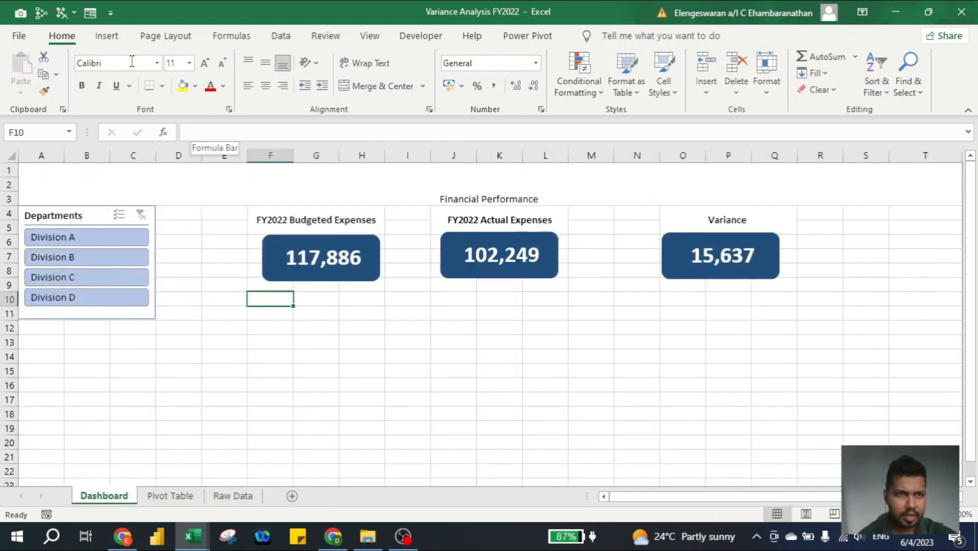
left_click(106, 35)
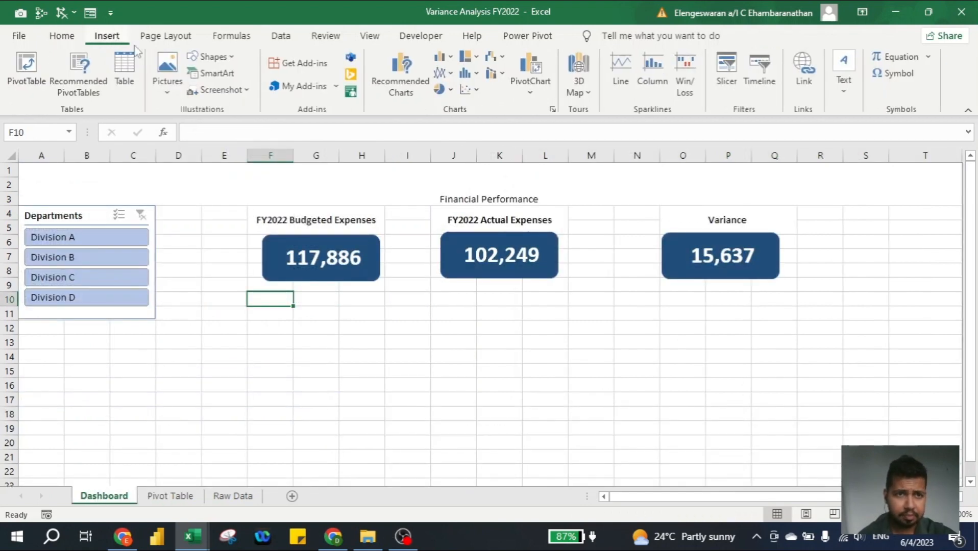
left_click(210, 56)
left_click(236, 95)
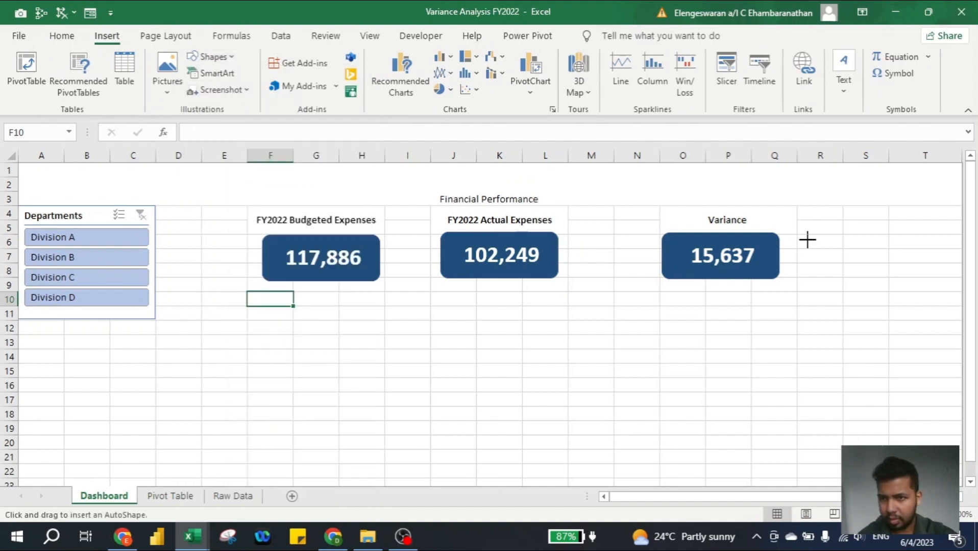
left_click_drag(799, 236, 901, 289)
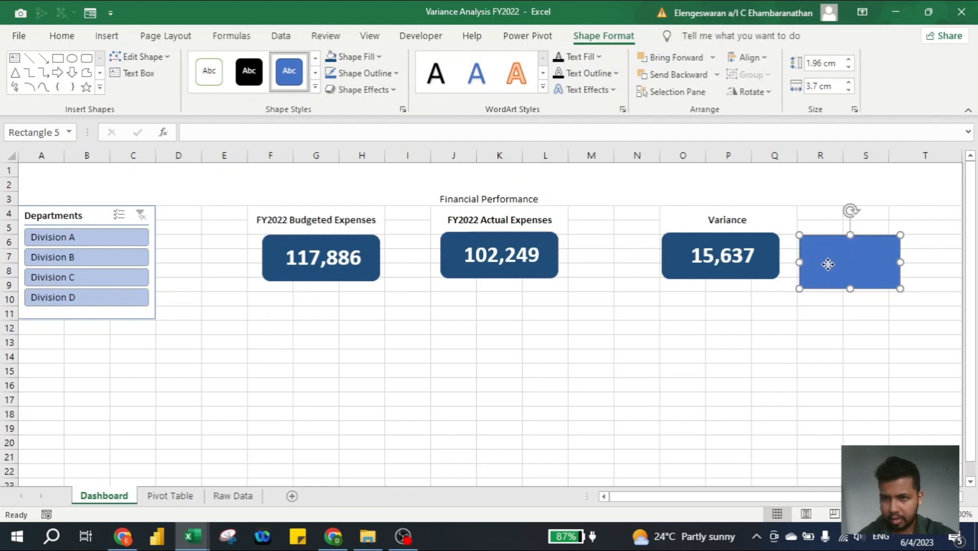
left_click_drag(828, 264, 825, 259)
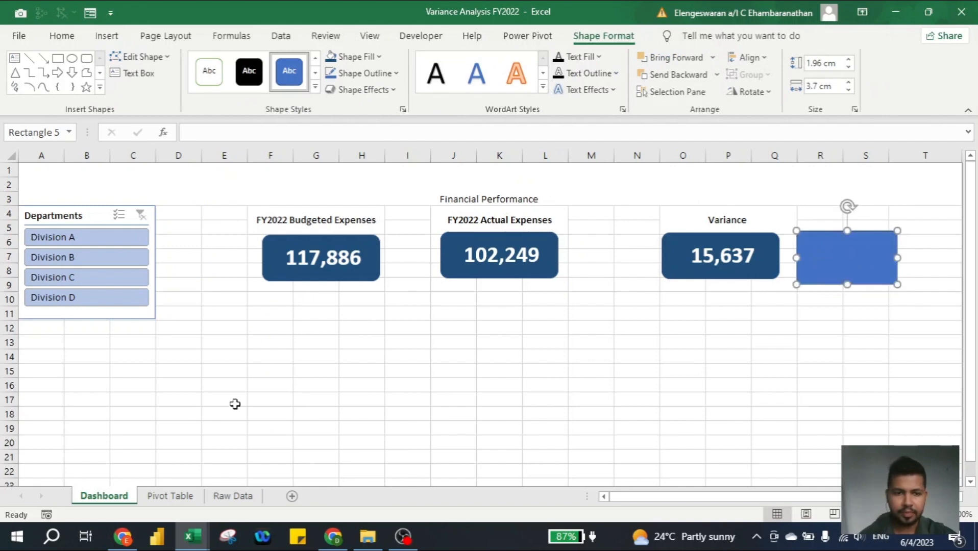
left_click(176, 499)
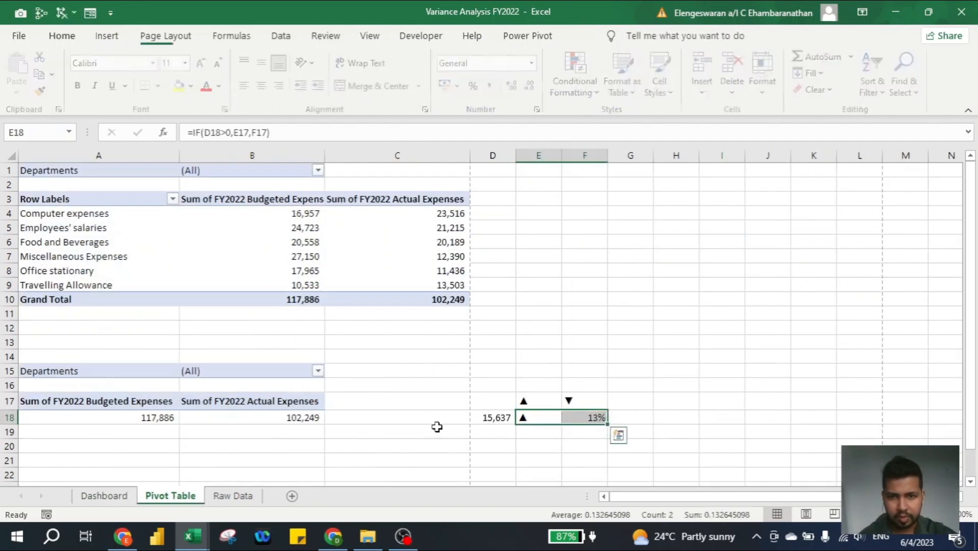
Enter =E18&TEXT(F18,"#%") in H18 so it displays ▲13%
left_click(668, 417)
type("=")
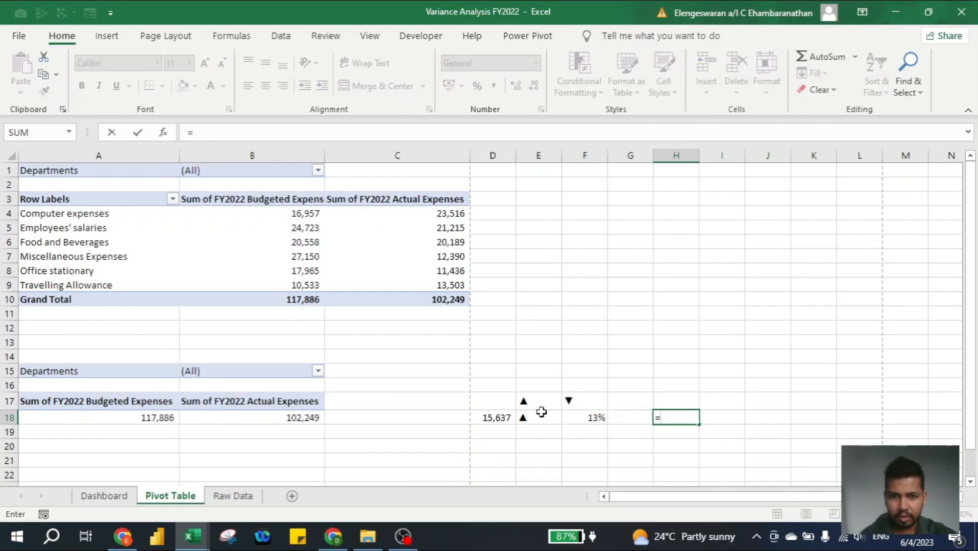
left_click(524, 417)
type("&")
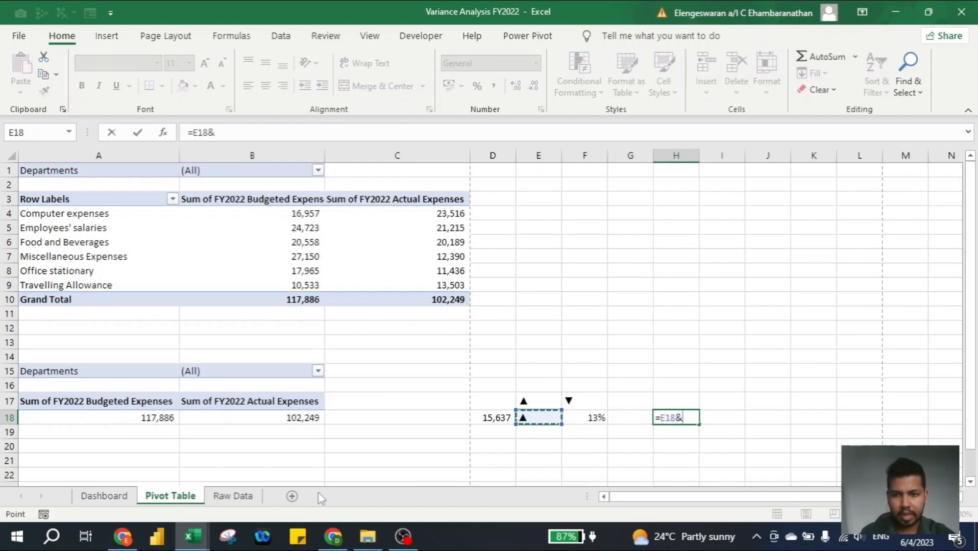
key("Left")
key("Left")
key("Return")
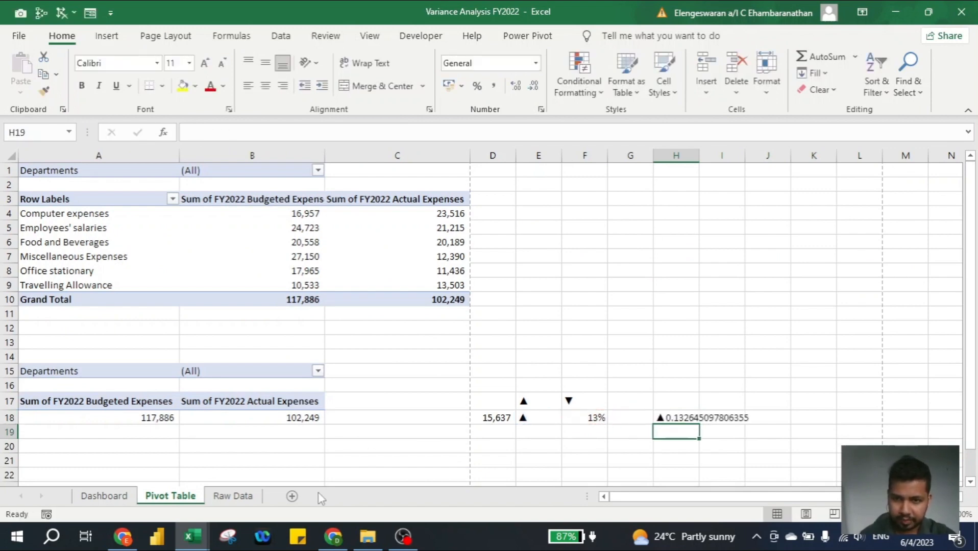
key("Up")
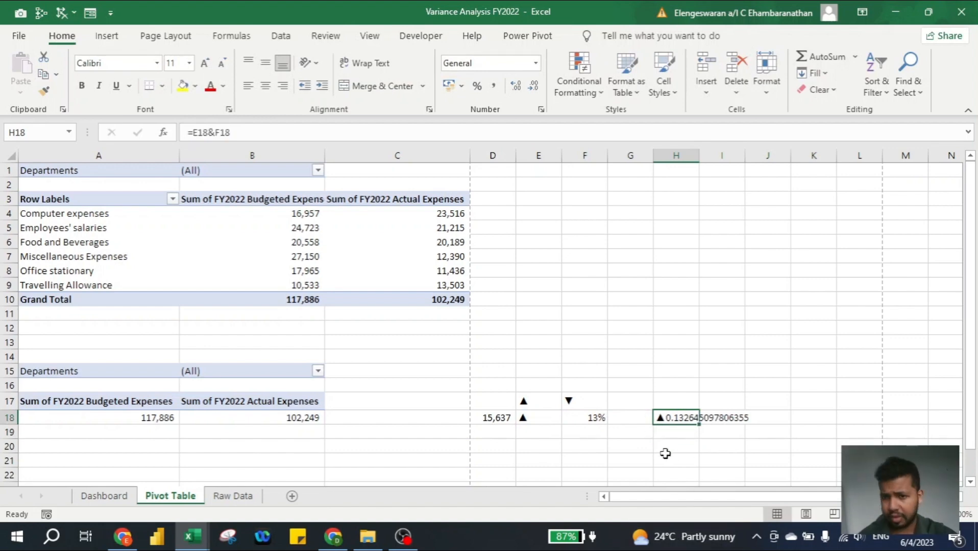
left_click(214, 132)
type("text")
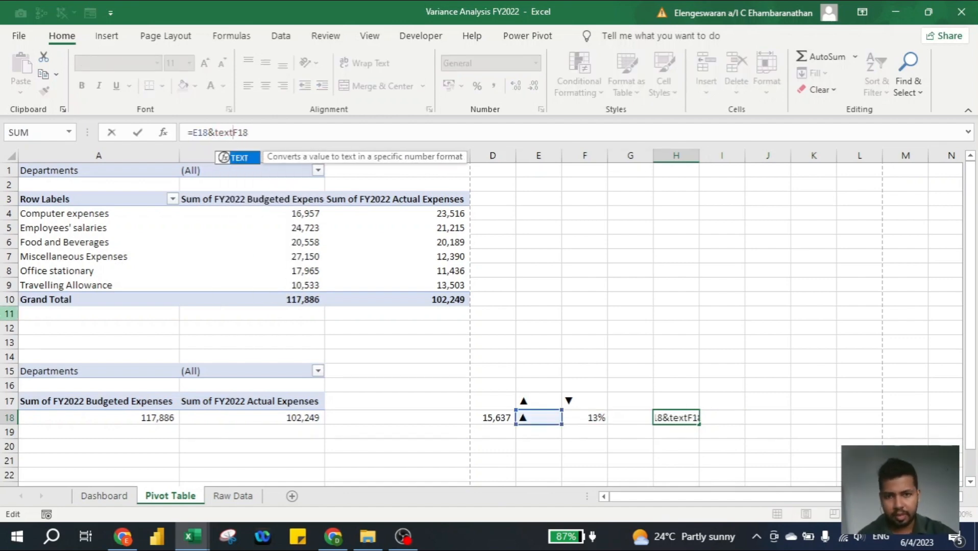
type("(F18,")
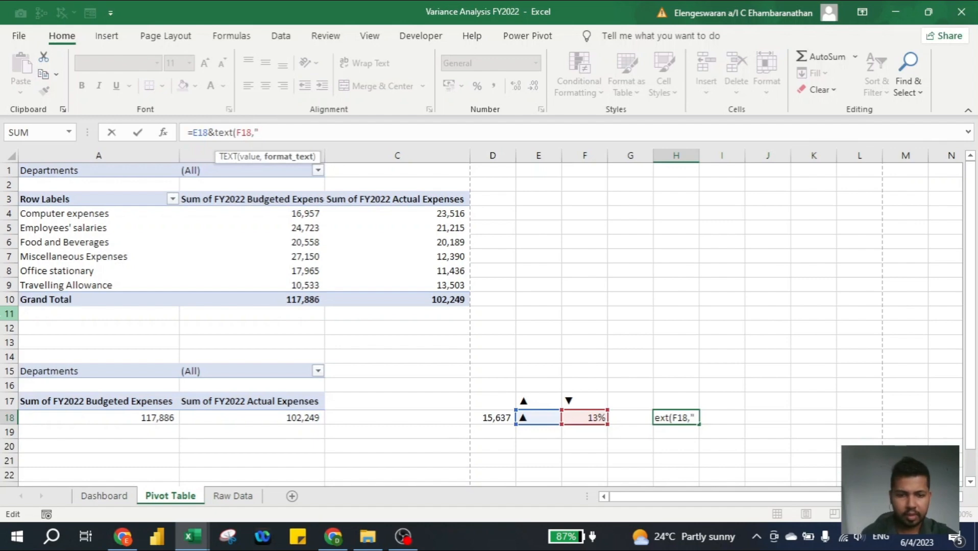
type("\"#")
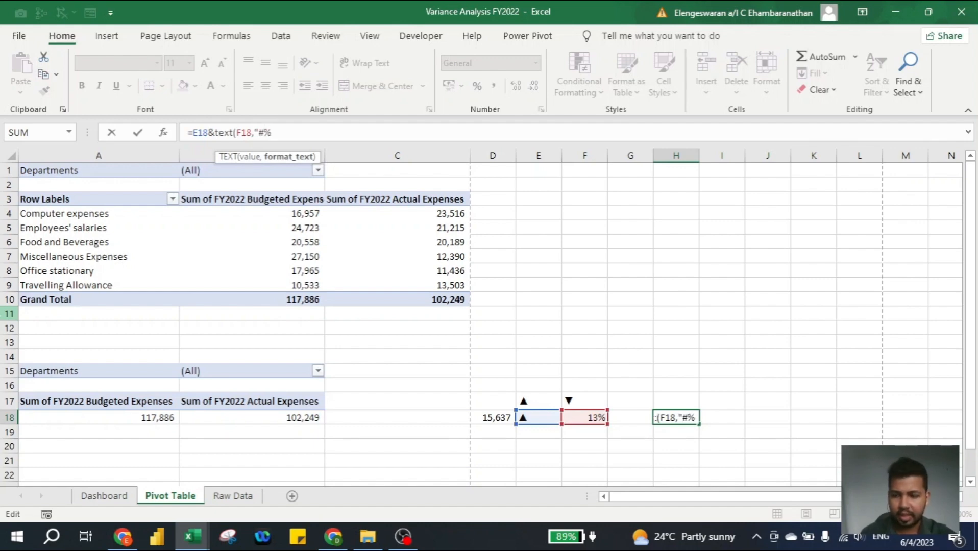
type("%\"")
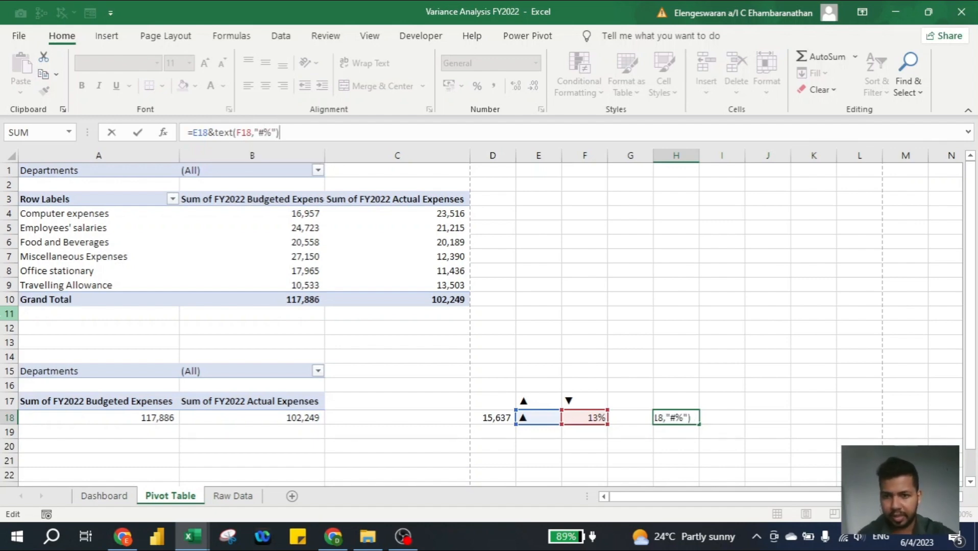
key("Return")
key("Up")
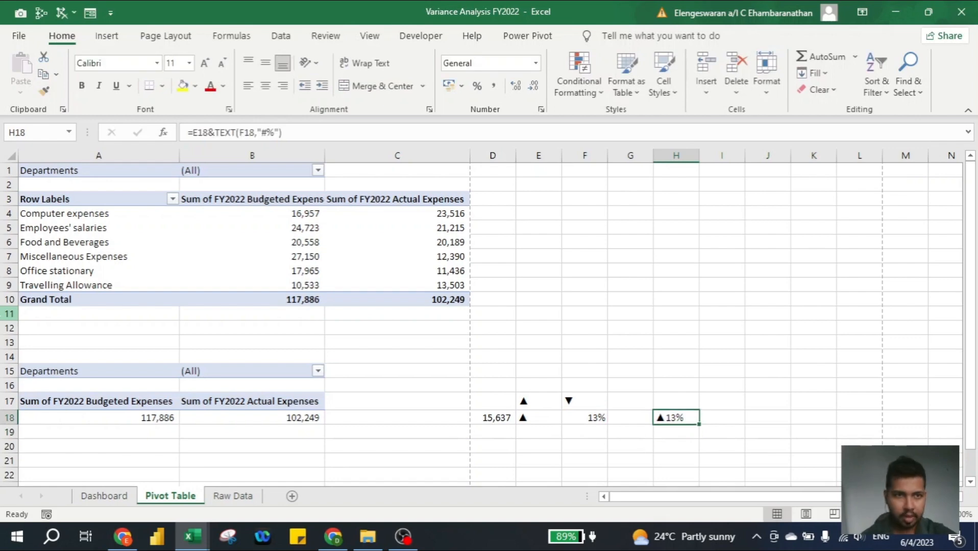
key("ctrl+Page_Up")
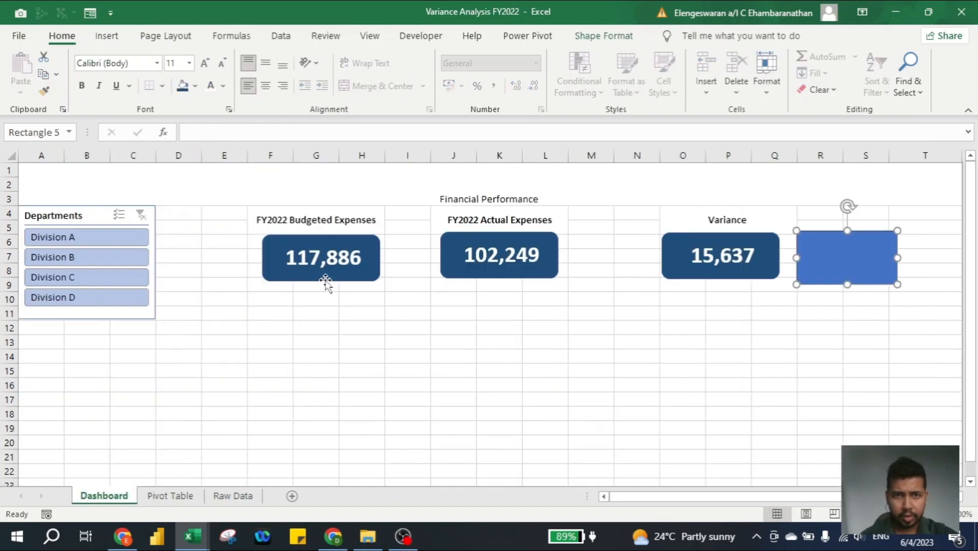
Link the rectangle to ='Pivot Table'!H18 so it shows ▲13%
left_click(229, 134)
type("=")
key("ctrl+Page_Down")
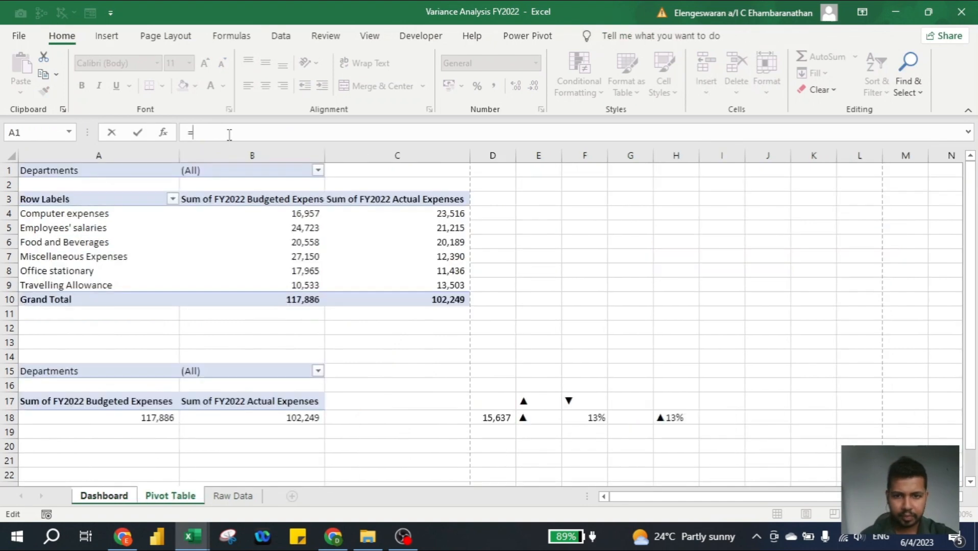
left_click(677, 418)
key("Return")
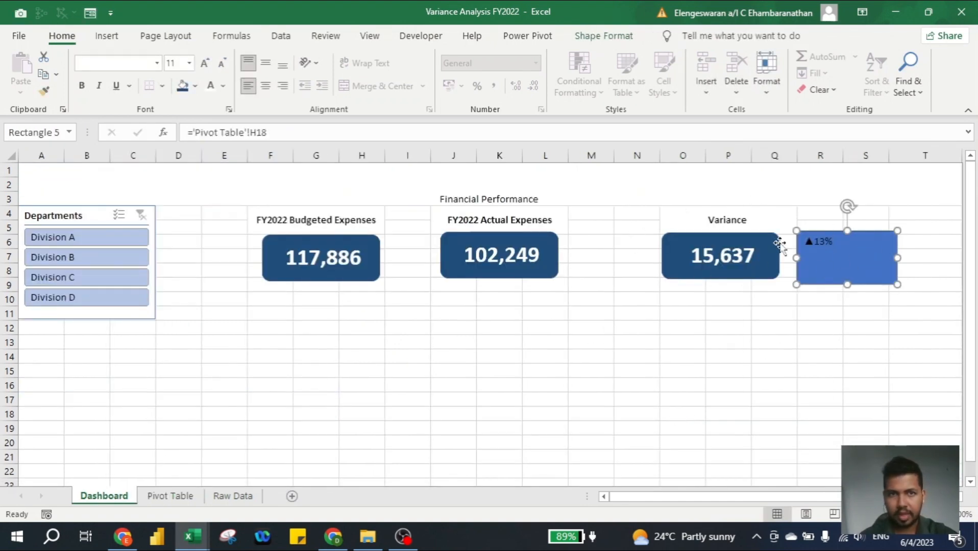
Make the ▲13% text black, size 28, centred vertically and horizontally
left_click(266, 65)
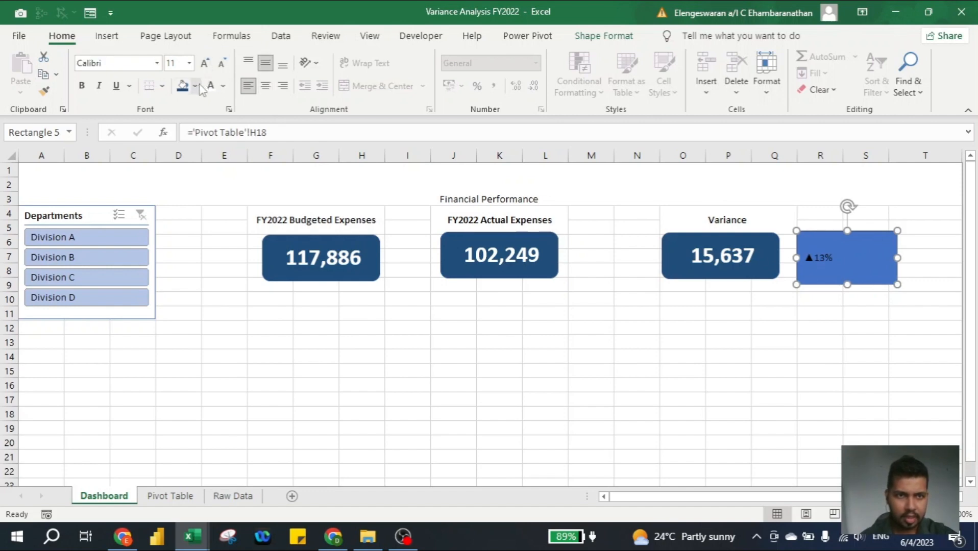
left_click(223, 86)
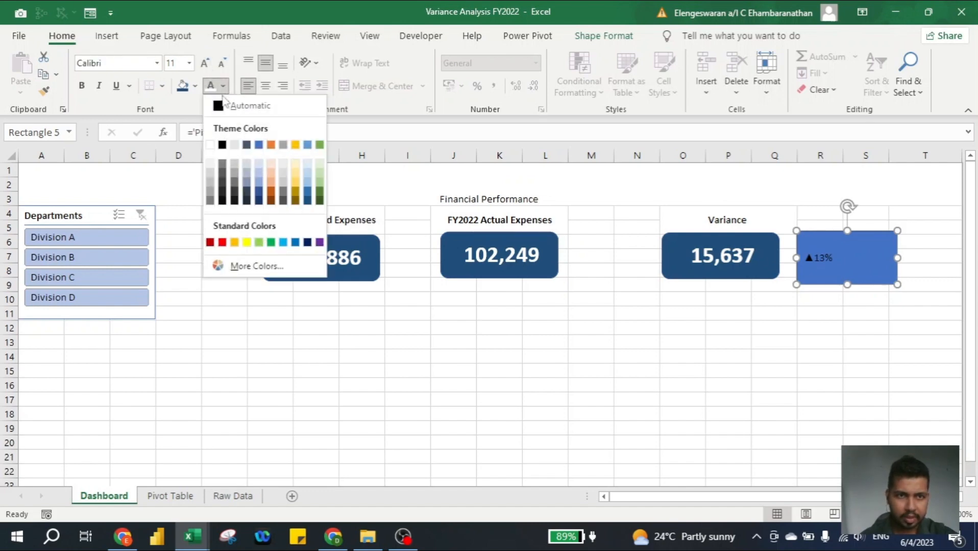
left_click(222, 146)
left_click(205, 63)
left_click(204, 63)
left_click(205, 64)
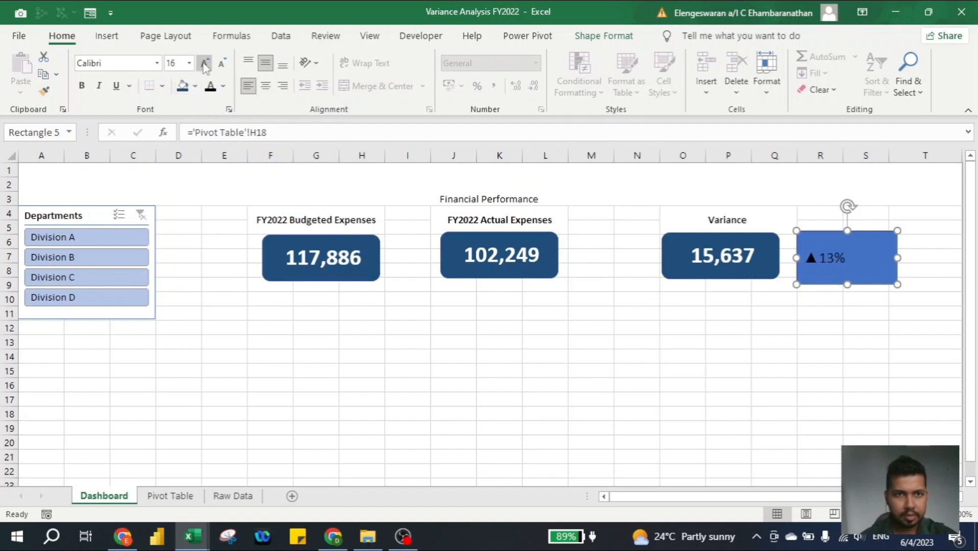
left_click(204, 63)
left_click(204, 64)
left_click(265, 86)
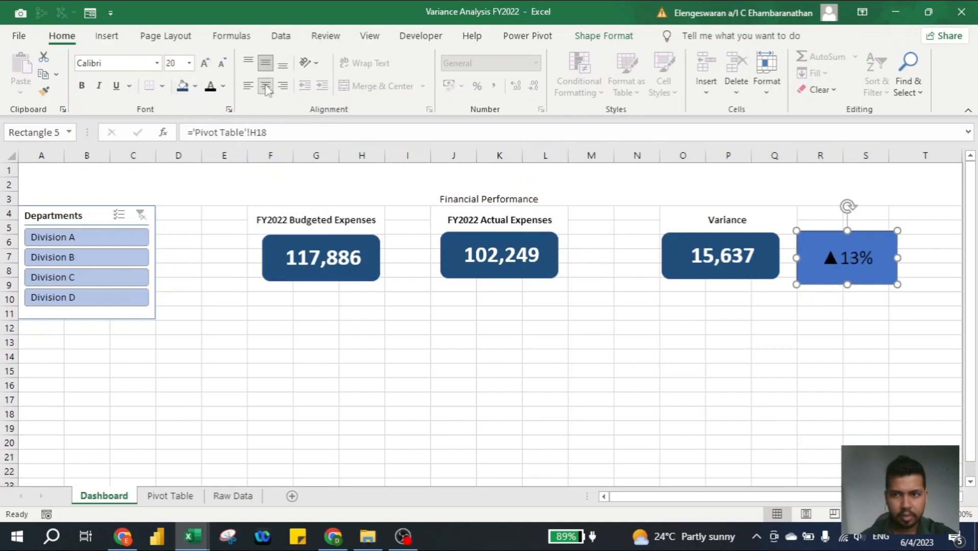
left_click(205, 63)
left_click(205, 62)
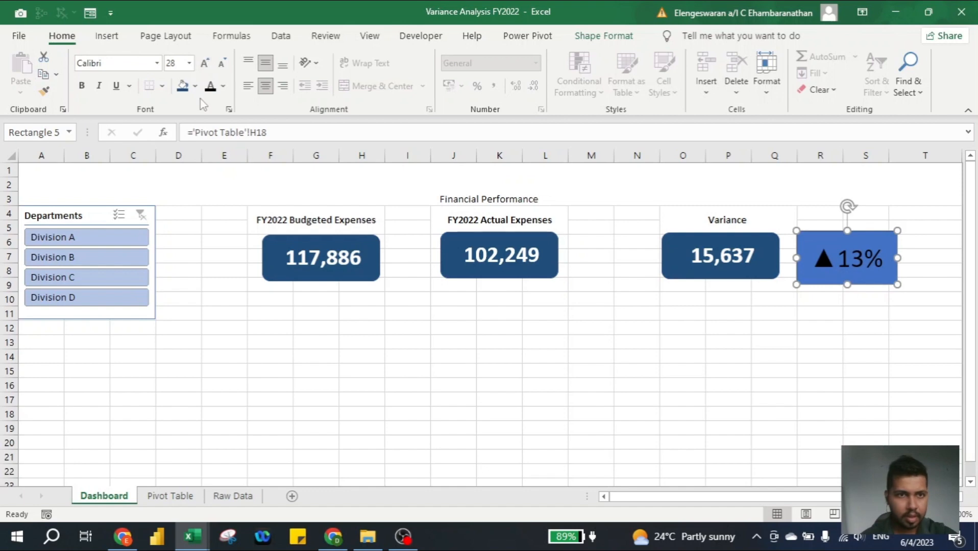
Remove the rectangle's fill and outline
left_click(195, 86)
left_click(207, 267)
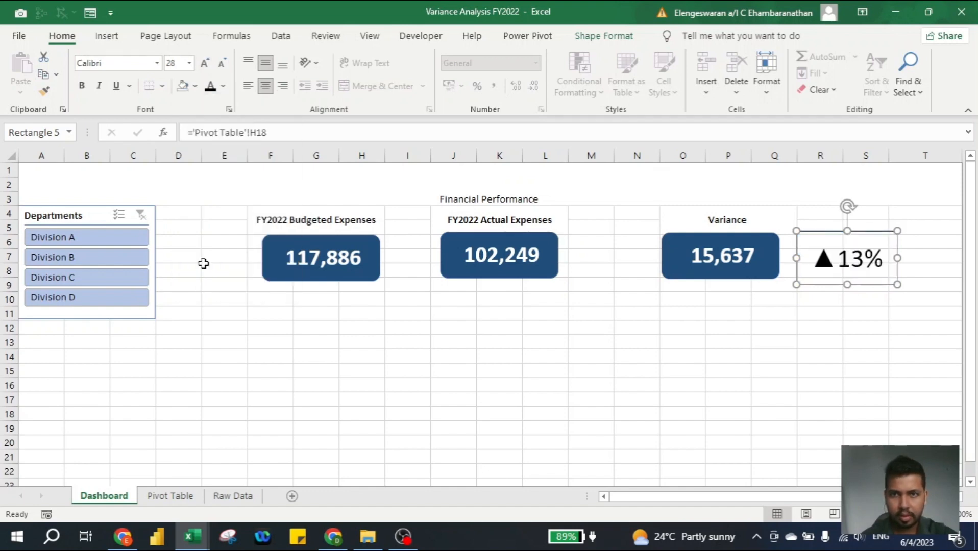
left_click(599, 36)
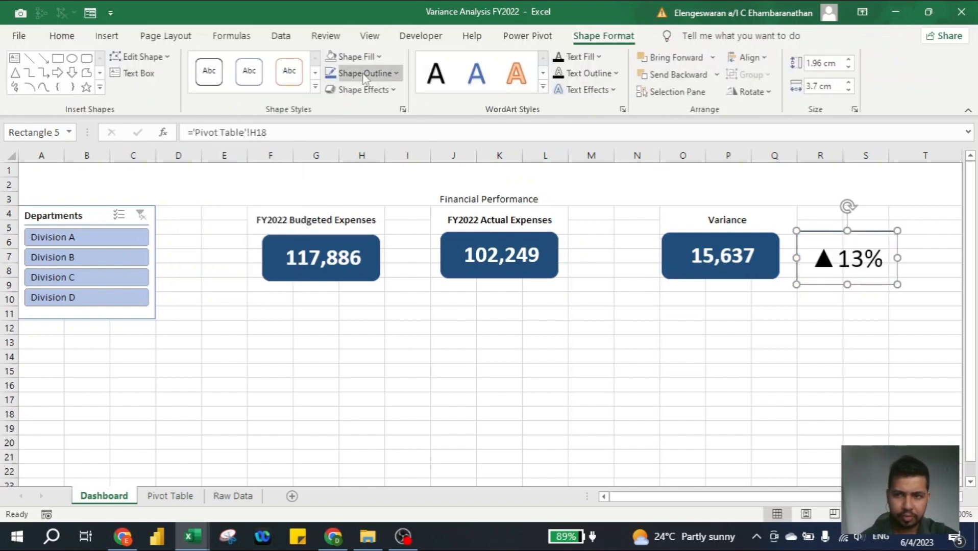
left_click(393, 73)
left_click(352, 253)
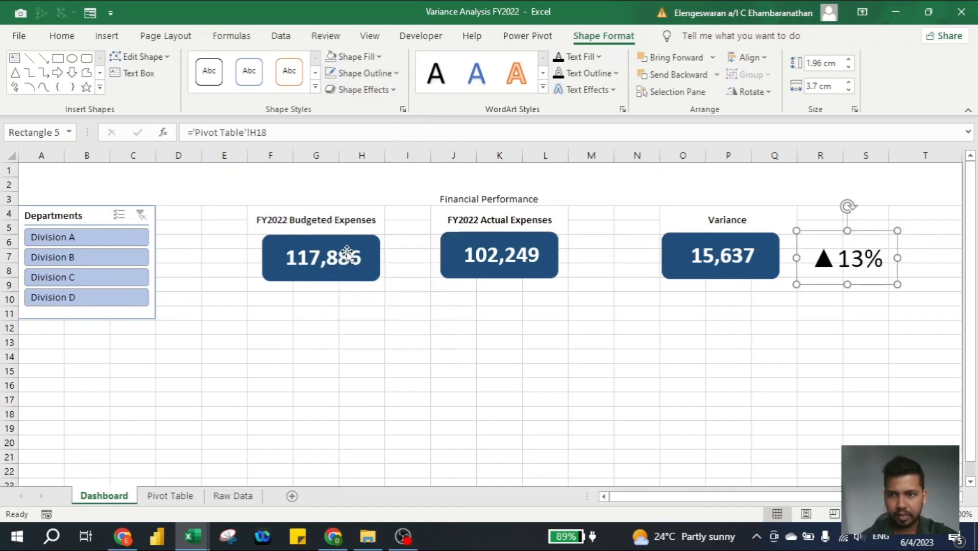
left_click(525, 340)
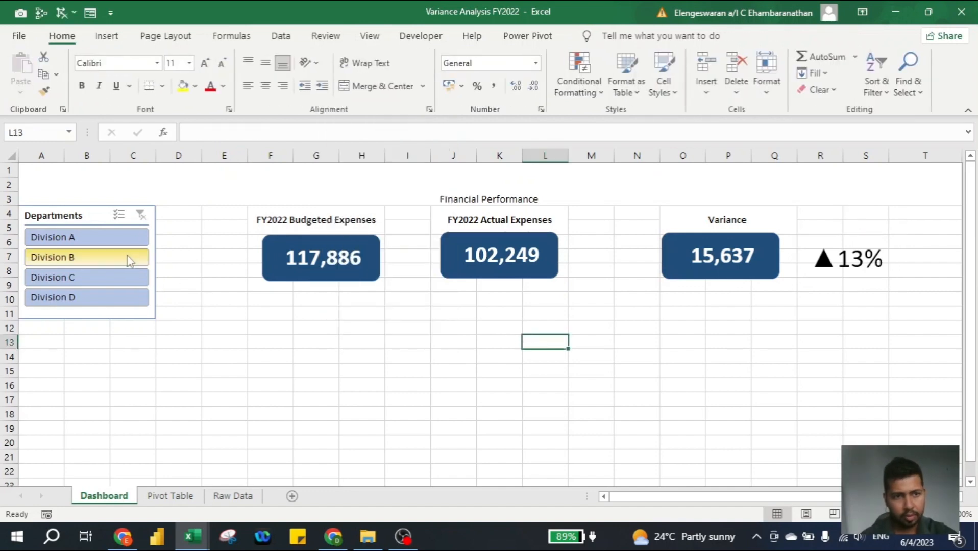
Filter the slicer to Division A (▼41%), then Division B (▲56%)
left_click(94, 237)
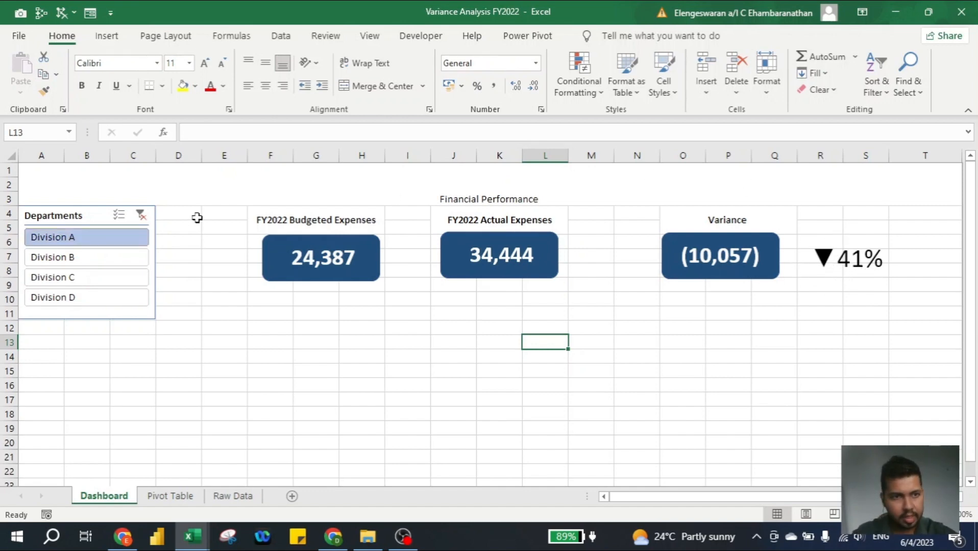
left_click(119, 263)
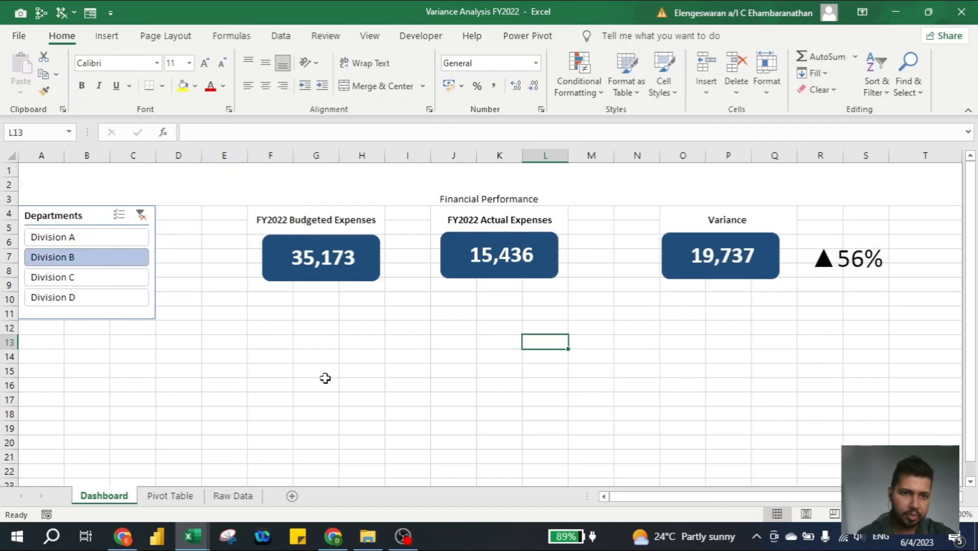
left_click(170, 498)
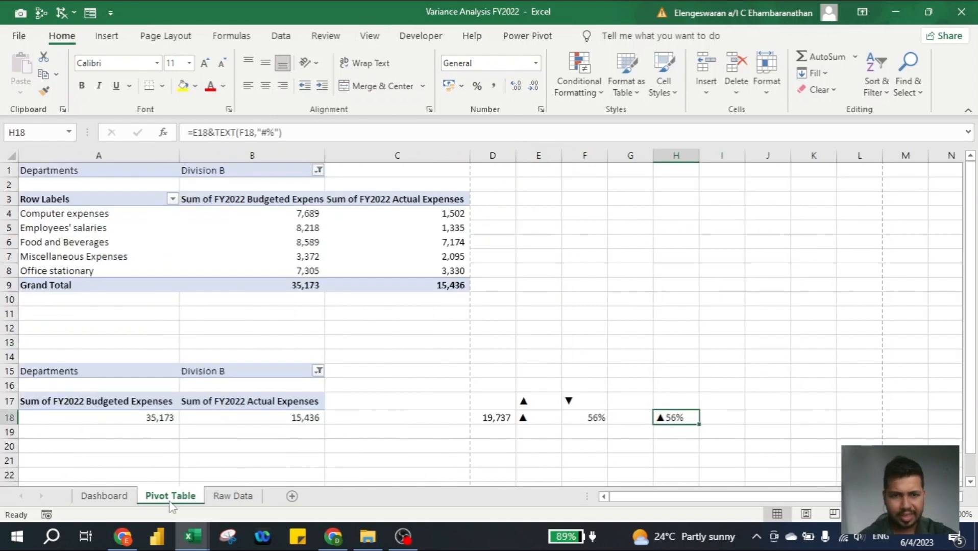
Type the 'There is a variance of RM' sentence text into D20
scroll(500, 404, "down", 1)
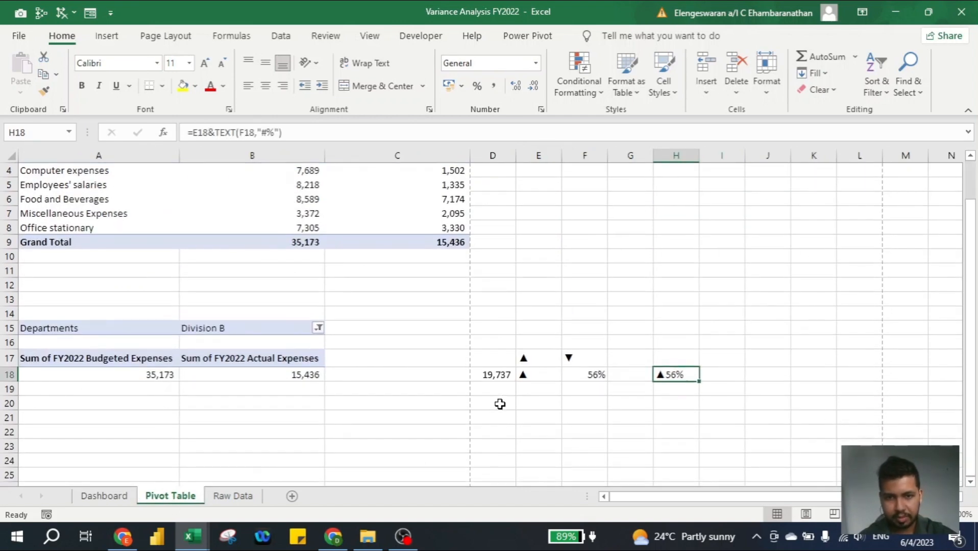
left_click(500, 403)
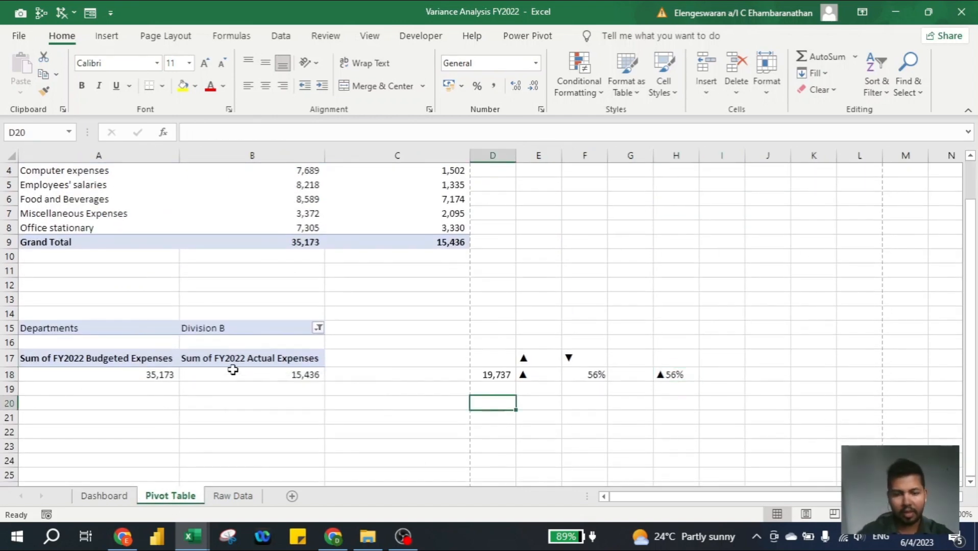
type("There is a variance of RM")
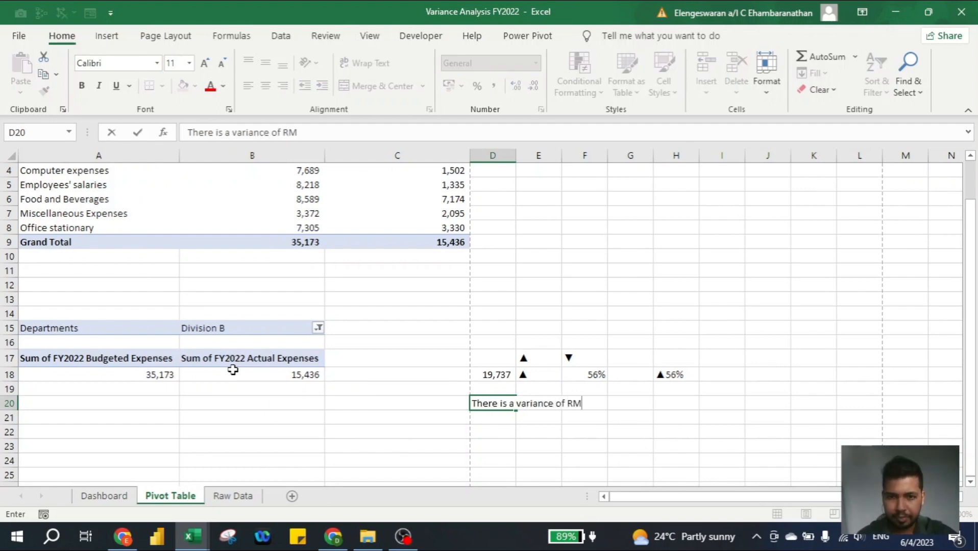
key("Return")
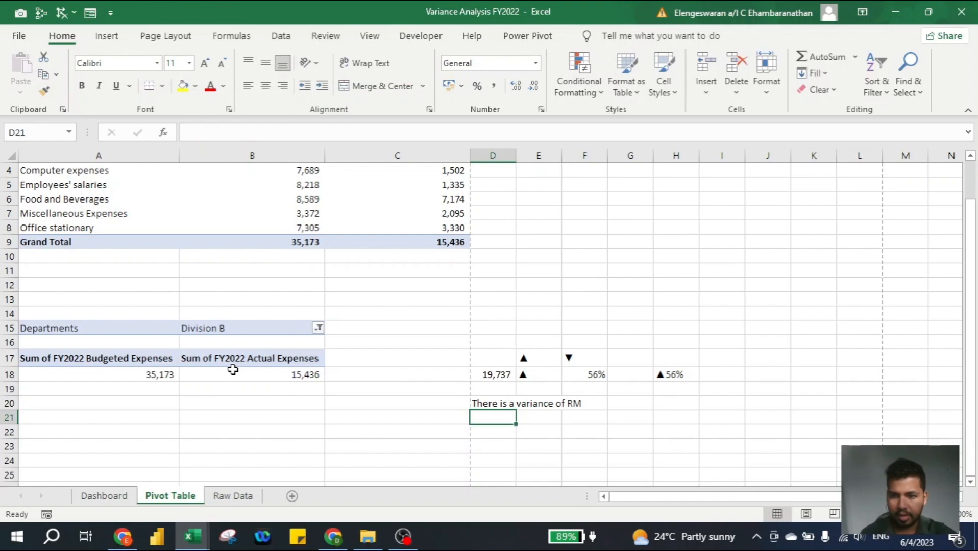
Build =D20&TEXT(D18,"#,##") in D21 to read 'There is a variance of RM19,737'
type("=")
key("Up")
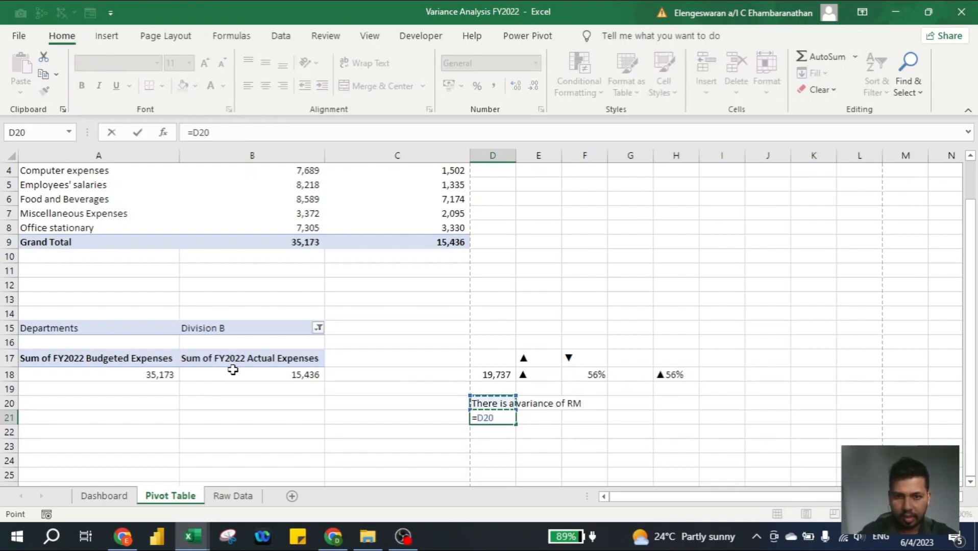
type("&")
key("Up")
key("Up")
key("Up")
key("Return")
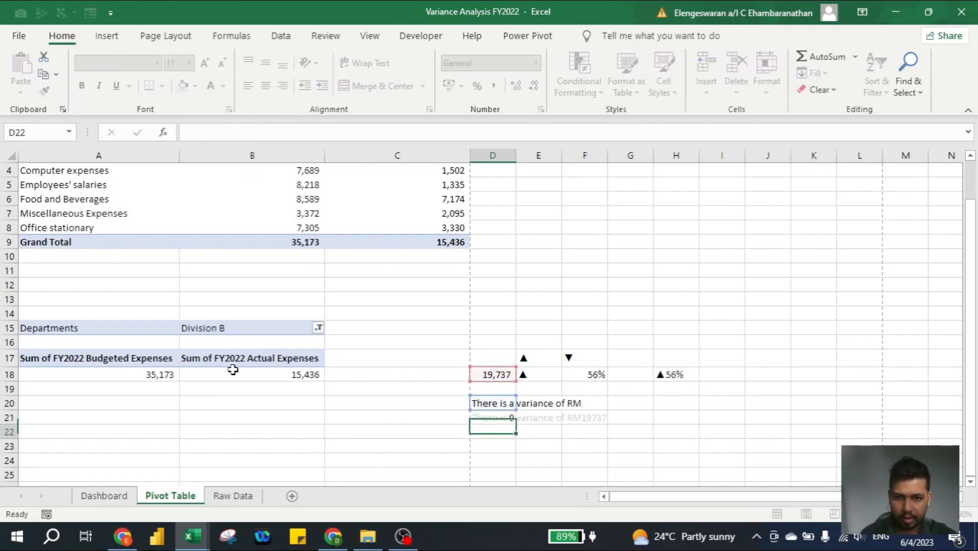
key("Up")
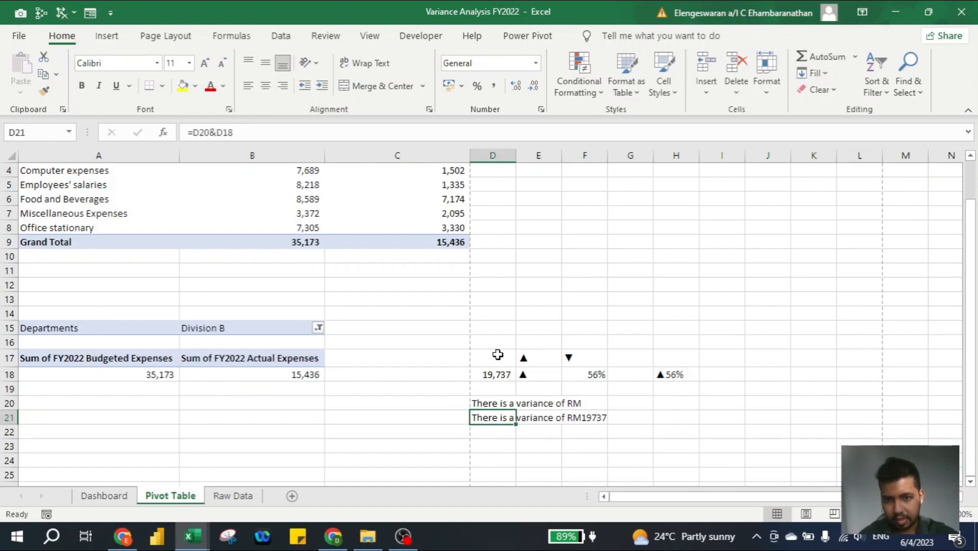
left_click(217, 132)
type("TEXT")
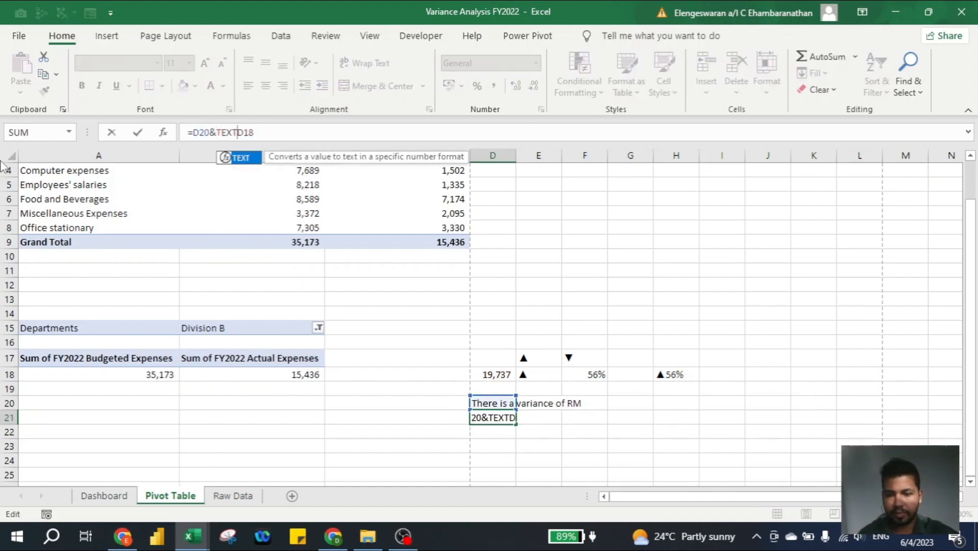
type("(")
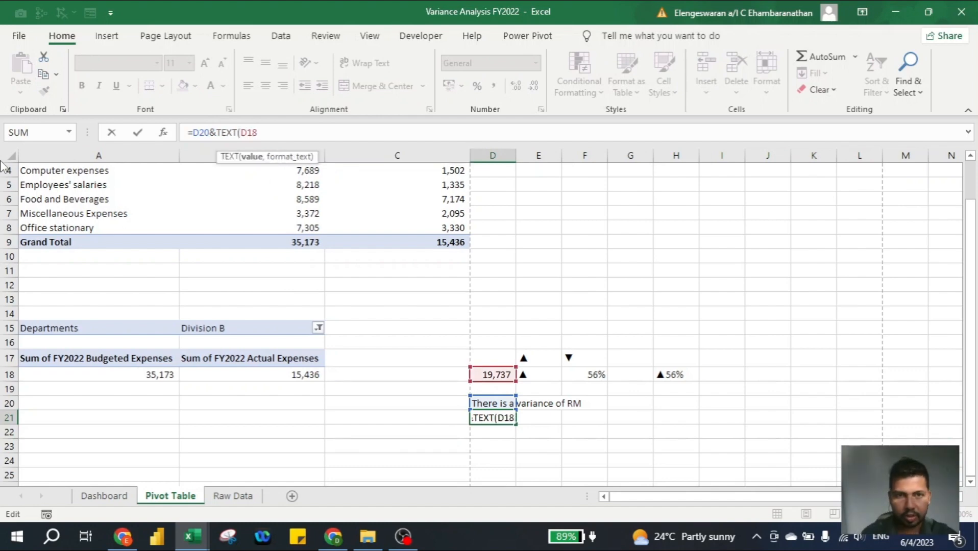
type(",")
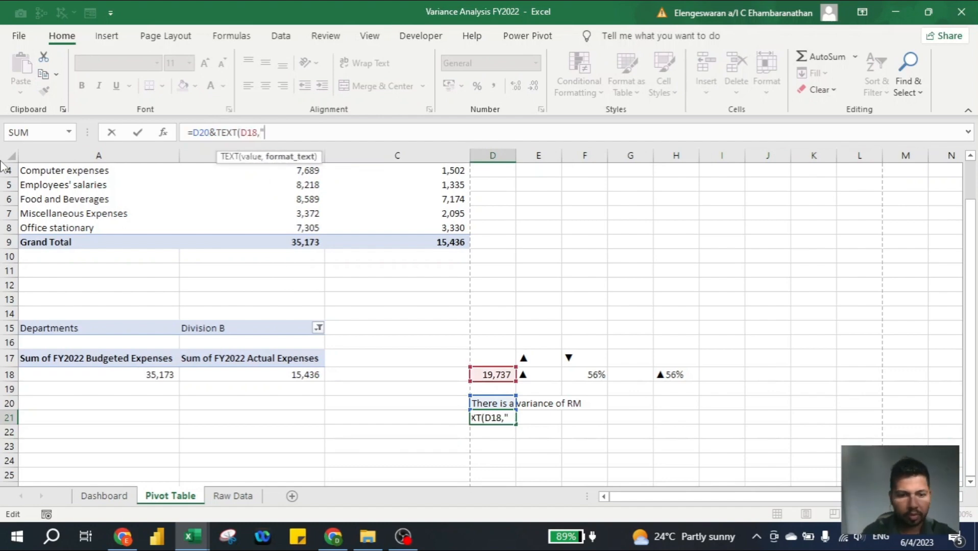
type("\"#")
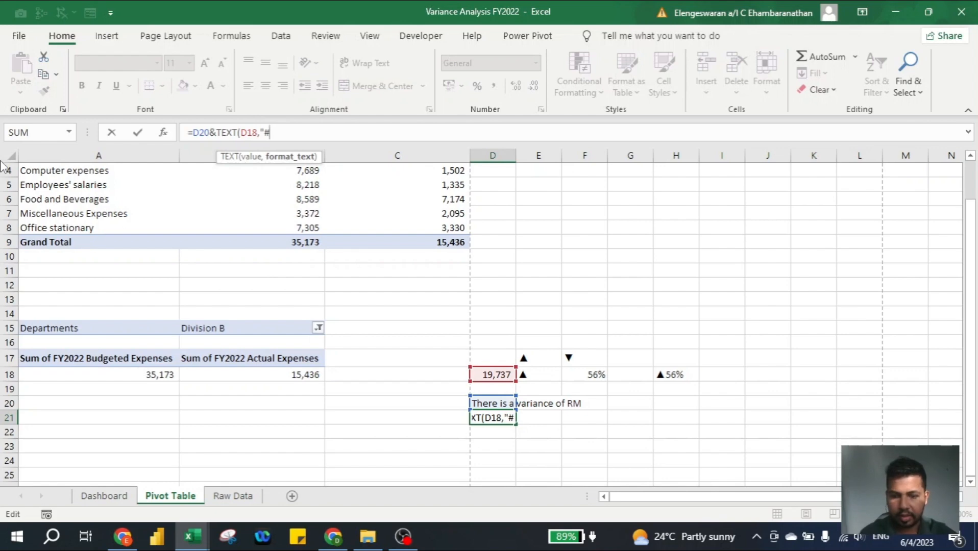
type(",##")
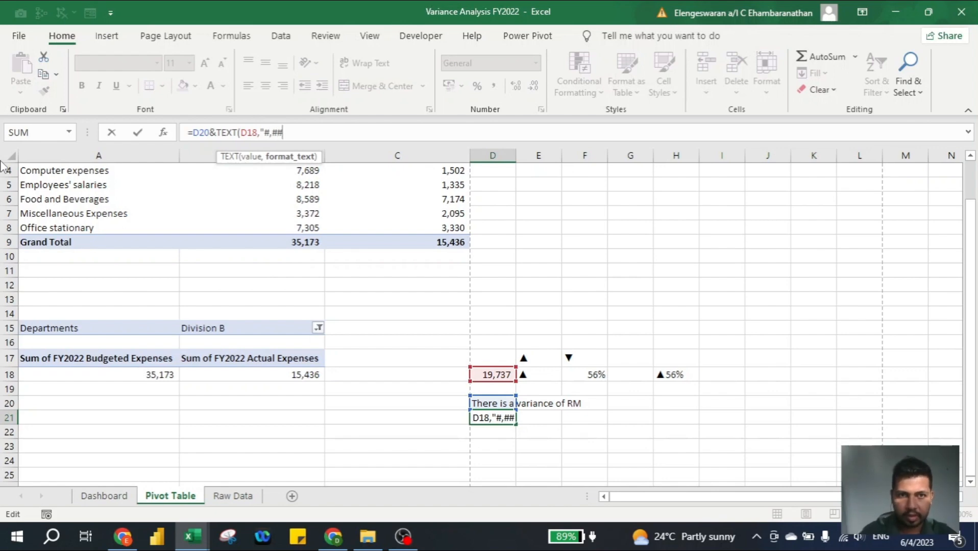
type(")")
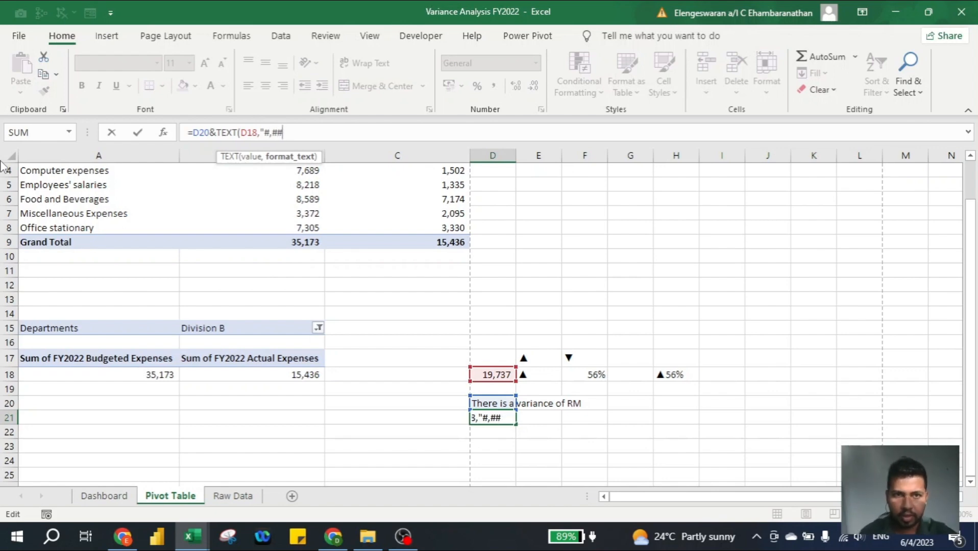
type(")")
key("Return")
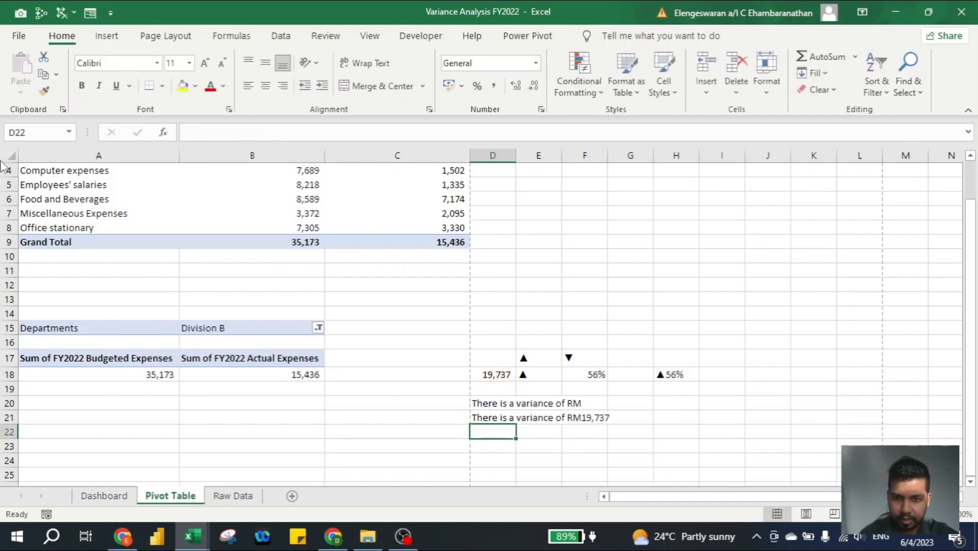
key("Up")
key("ctrl+Page_Up")
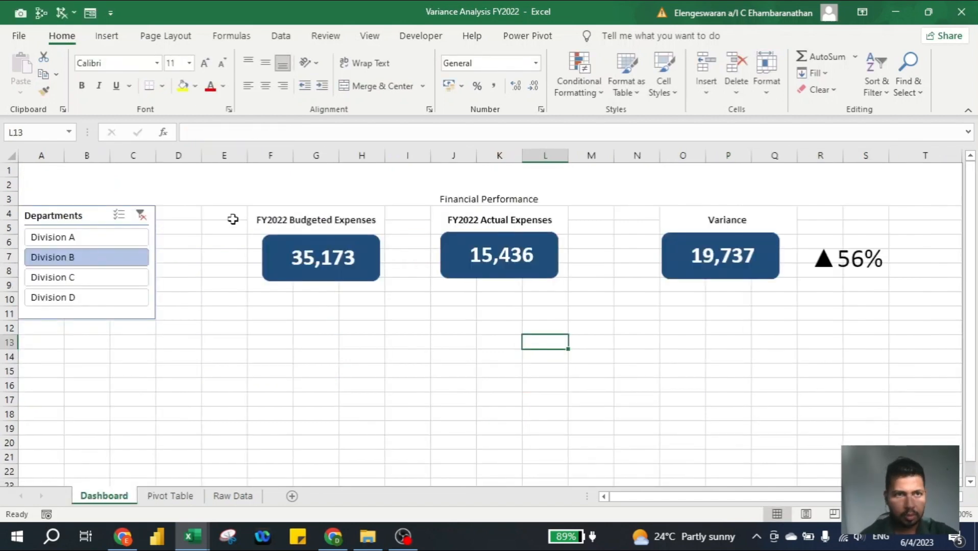
Draw a wide rectangle across rows 10–12 and link it to ='Pivot Table'!D21
left_click(93, 39)
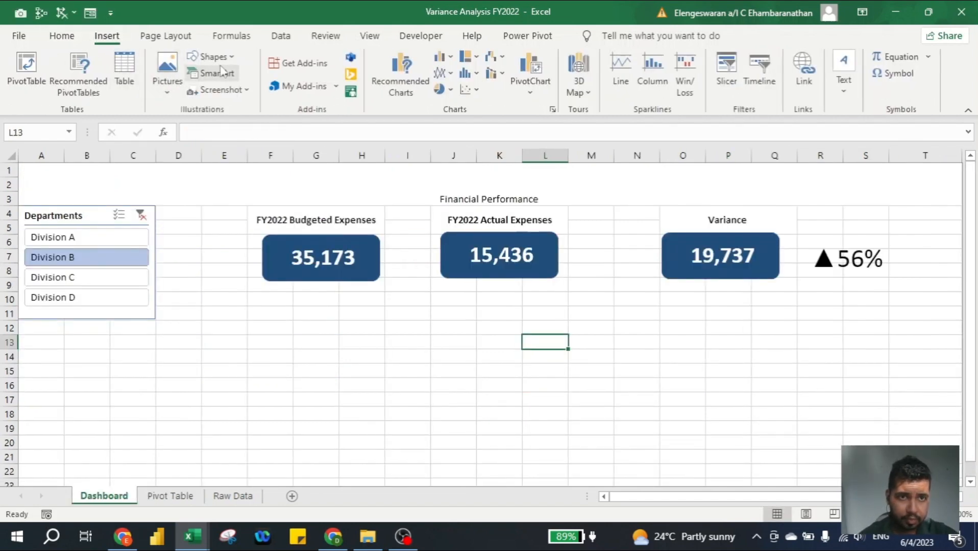
left_click(208, 57)
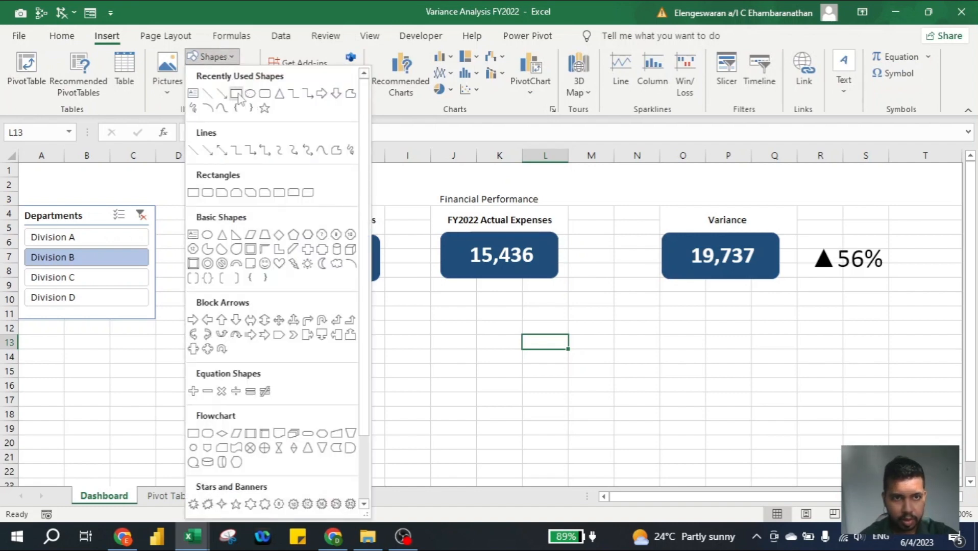
left_click(237, 93)
left_click_drag(184, 288, 888, 328)
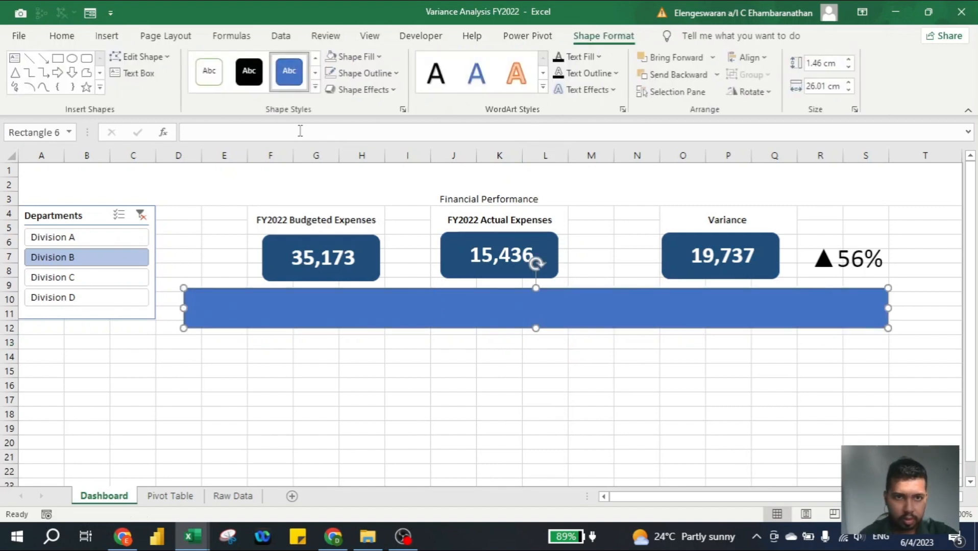
left_click(300, 131)
type("=")
left_click(170, 496)
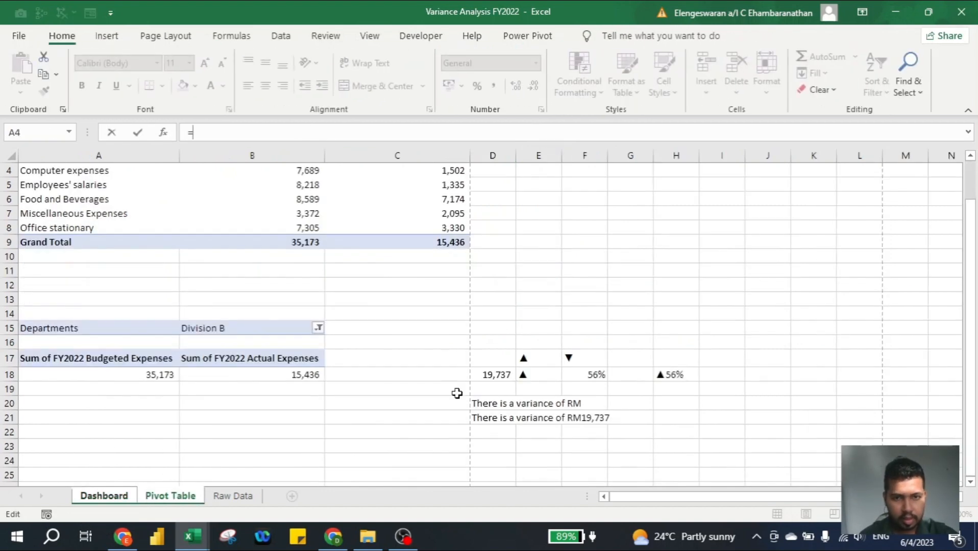
left_click(495, 414)
key("Return")
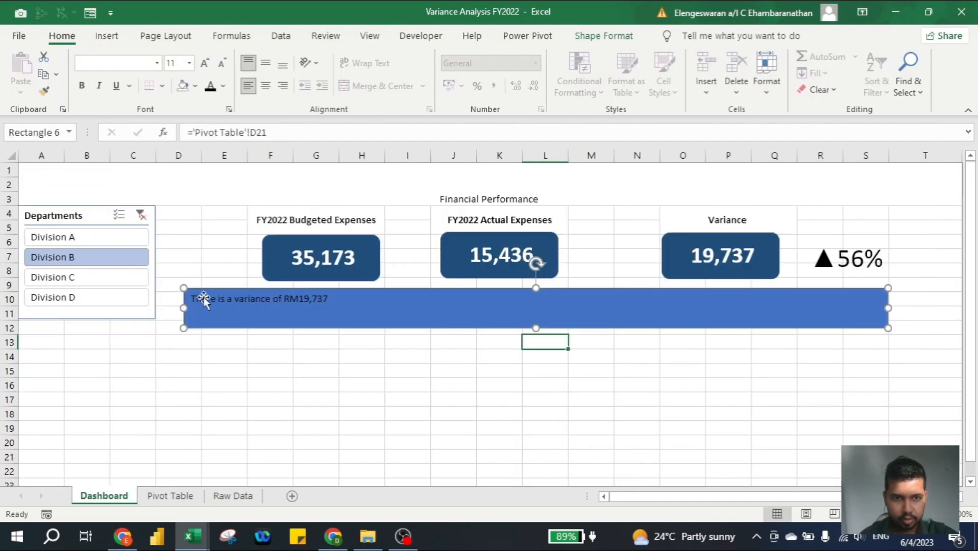
Set the banner text to 28 point, centred vertically and horizontally
left_click(204, 63)
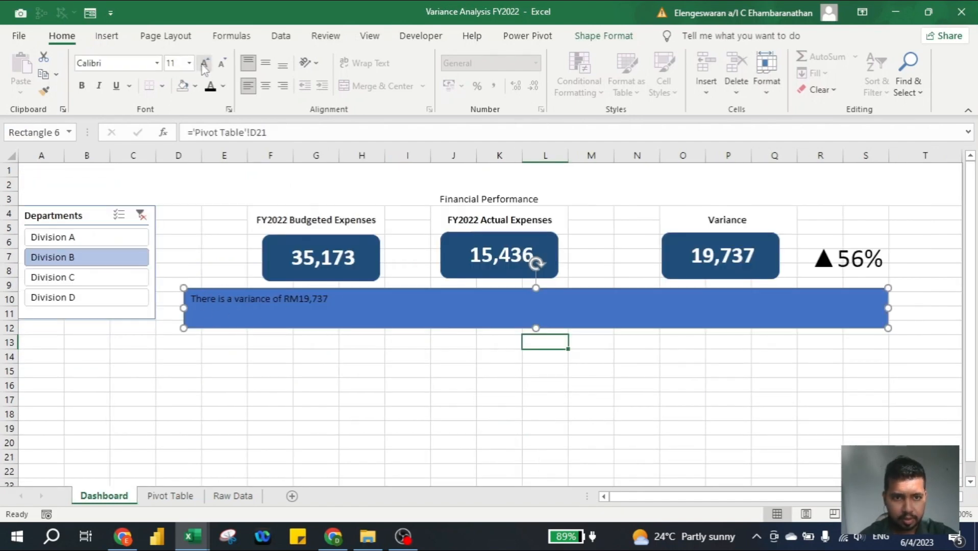
left_click(204, 64)
left_click(205, 63)
left_click(204, 63)
left_click(204, 63)
left_click(205, 63)
left_click(204, 63)
left_click(204, 66)
left_click(203, 67)
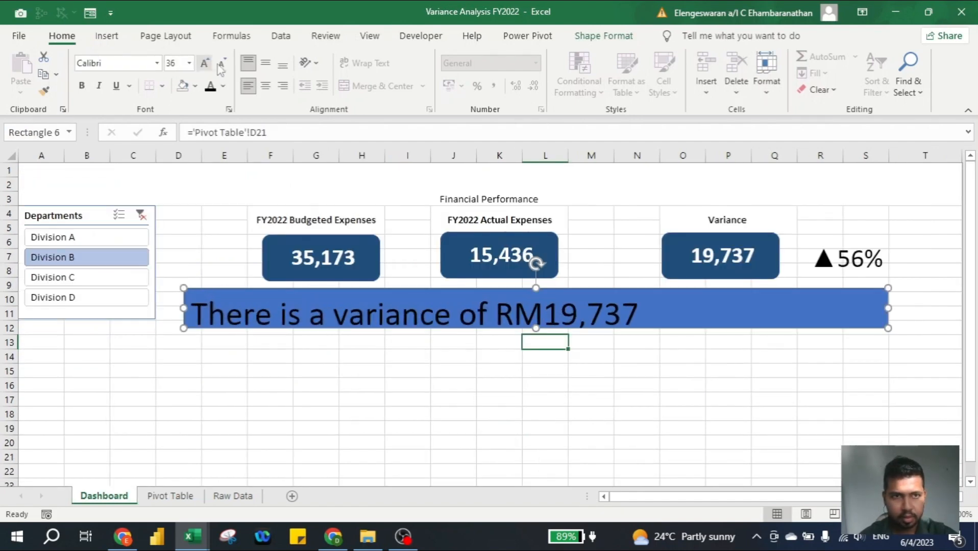
left_click(222, 67)
left_click(223, 66)
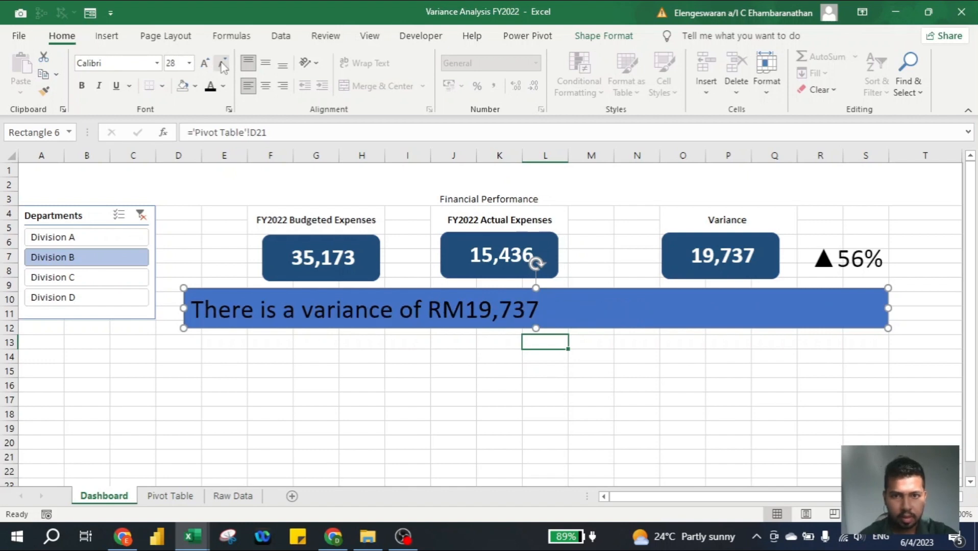
left_click(271, 69)
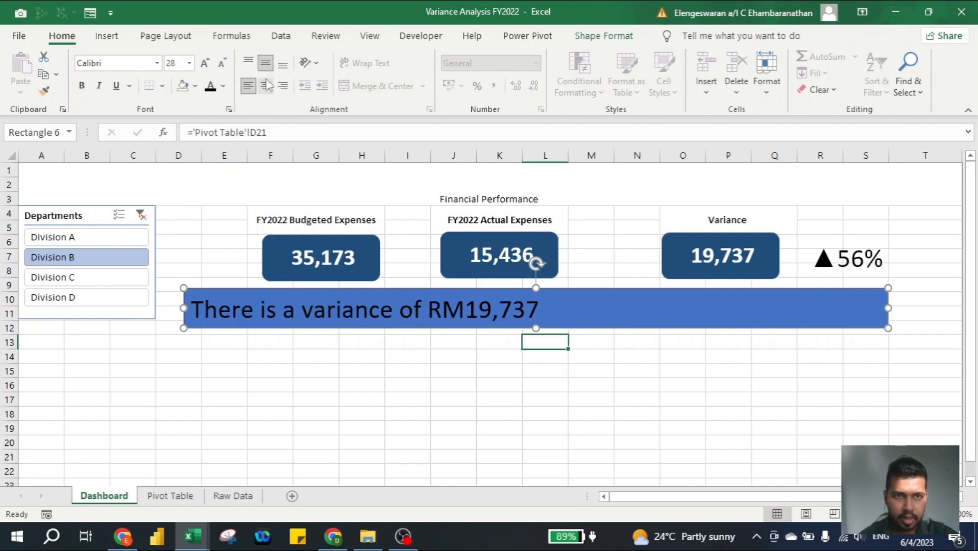
left_click(265, 86)
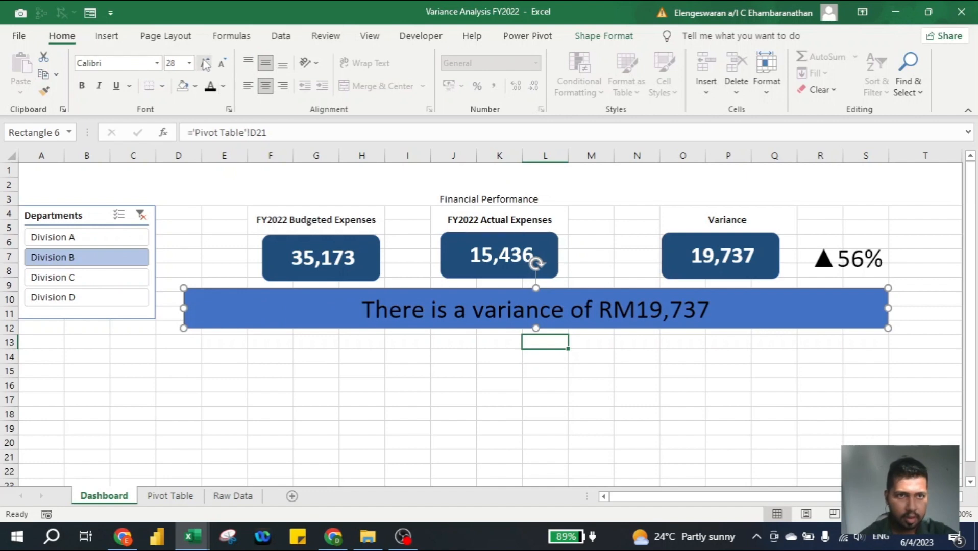
Give the banner a dark-blue fill and outline with bold white text
left_click(591, 40)
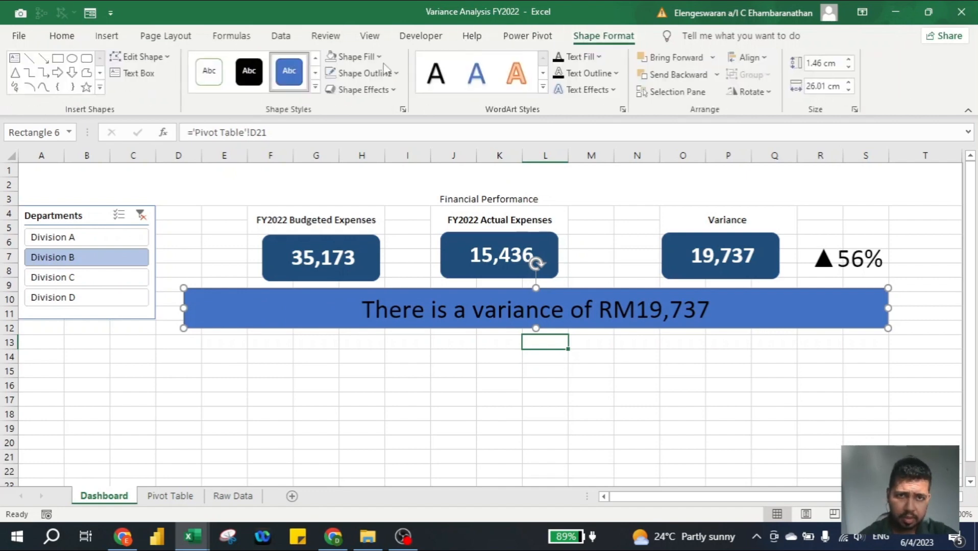
left_click(365, 57)
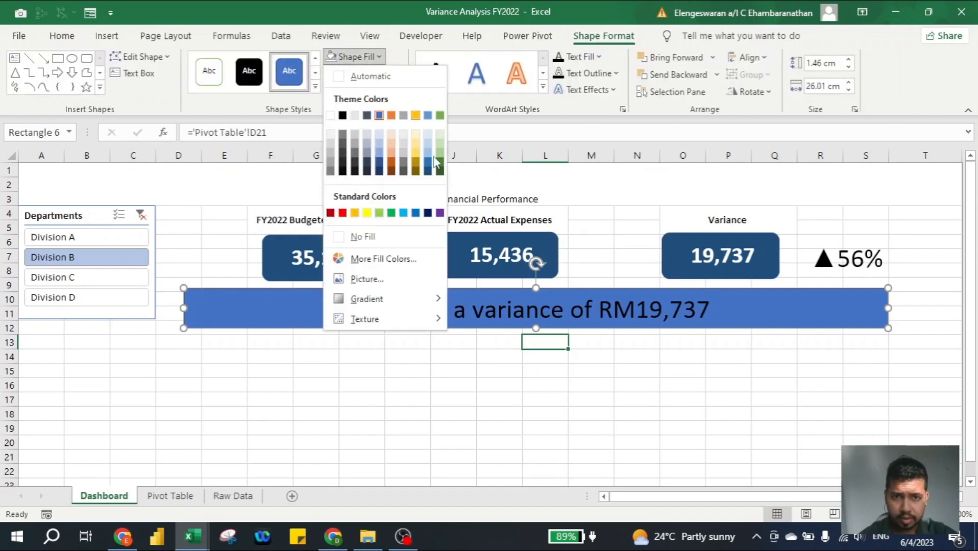
left_click(427, 213)
left_click(357, 74)
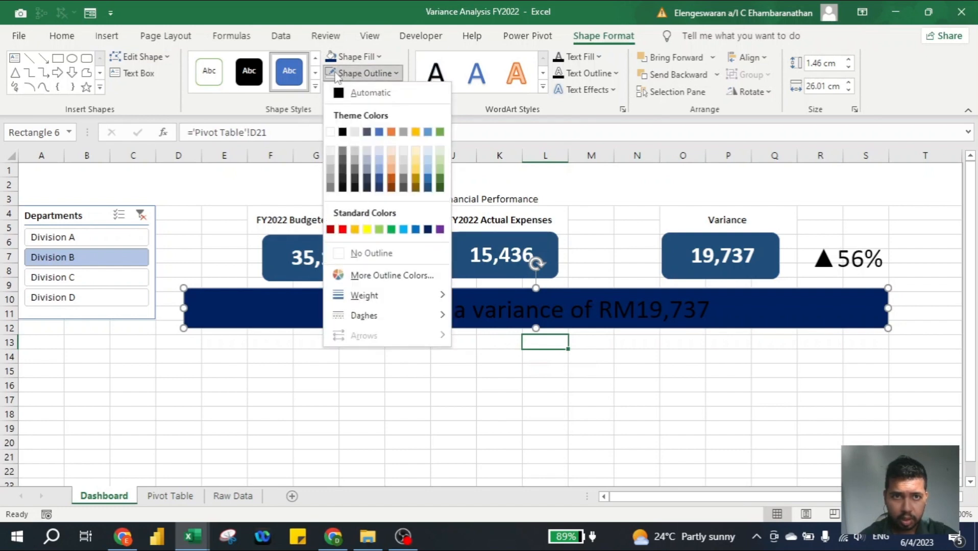
left_click(332, 74)
left_click(599, 56)
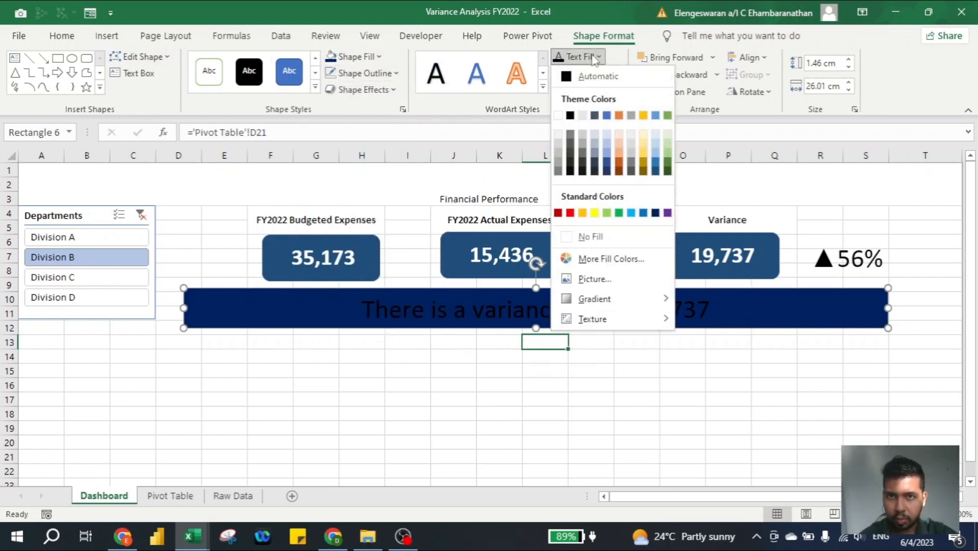
left_click(560, 113)
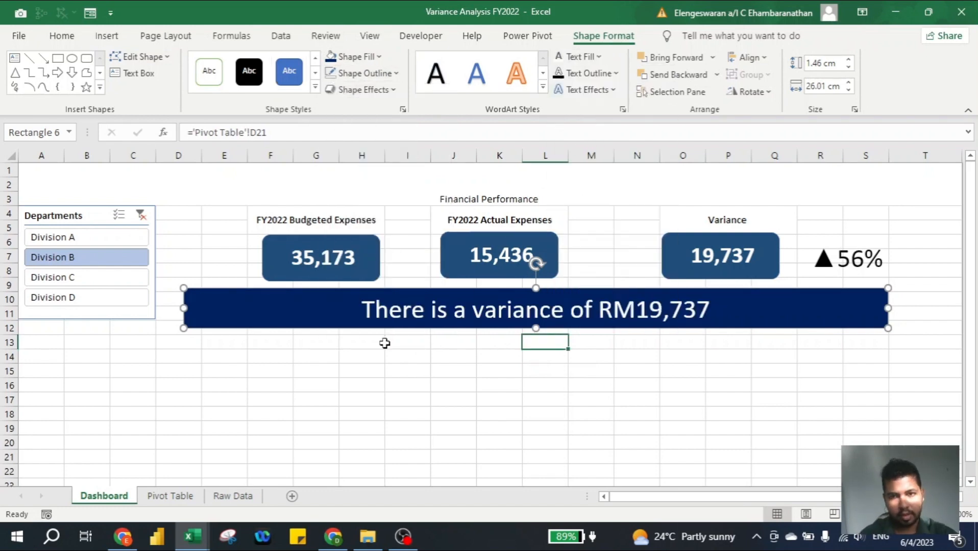
key("ctrl+b")
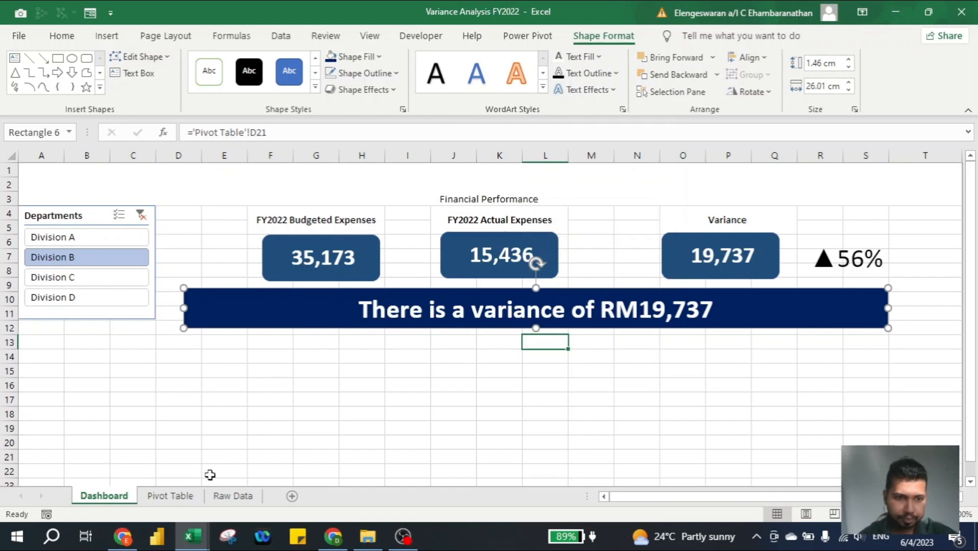
left_click(170, 496)
scroll(257, 231, "up", 1)
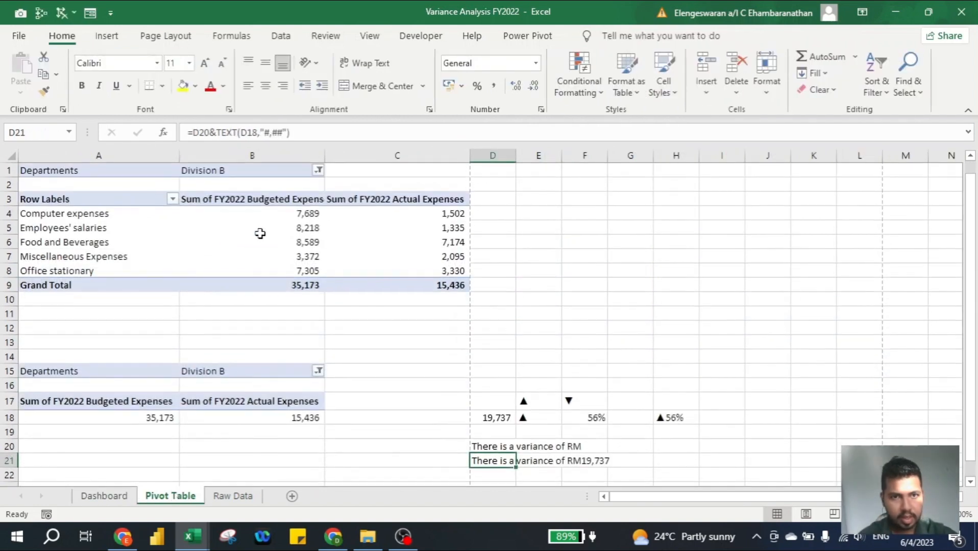
left_click(286, 213)
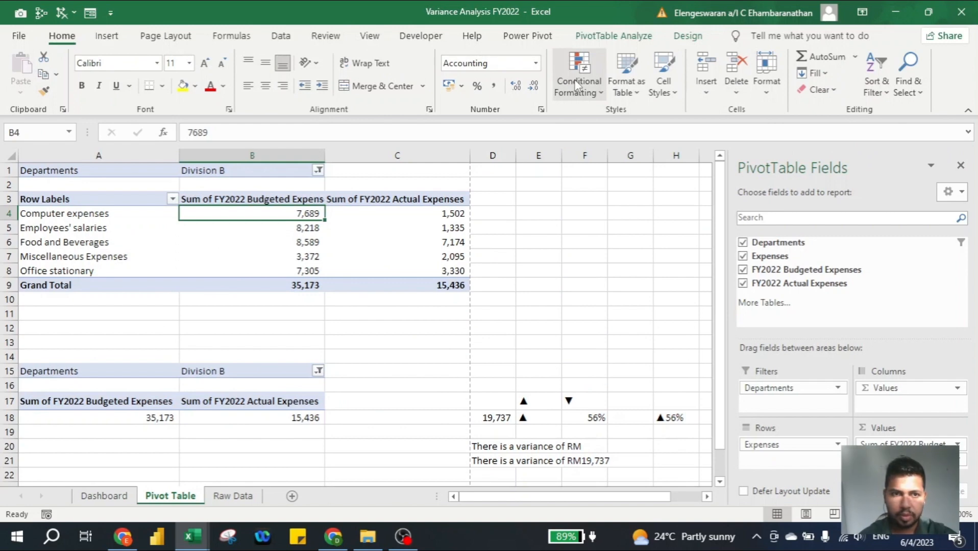
key("Up")
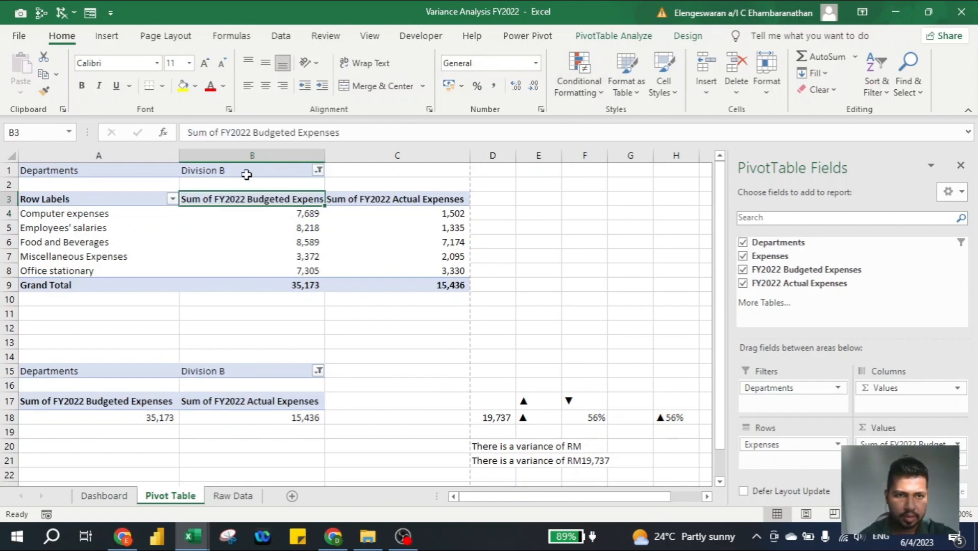
double_click(202, 198)
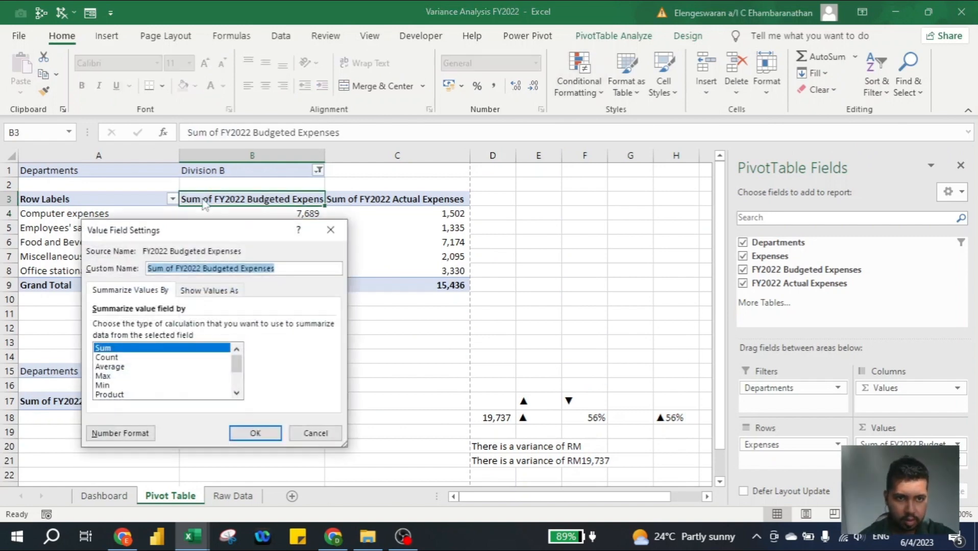
left_click(184, 267)
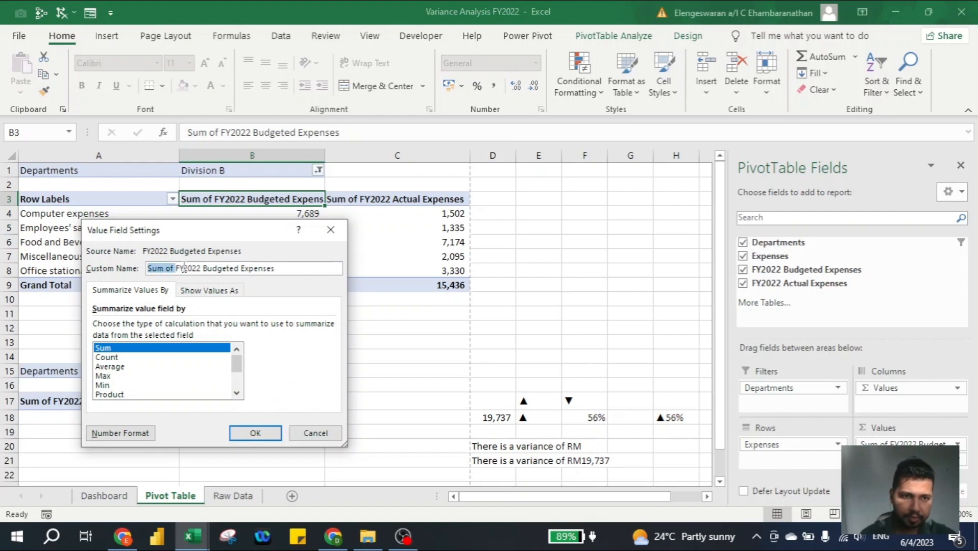
key("BackSpace")
key("Return")
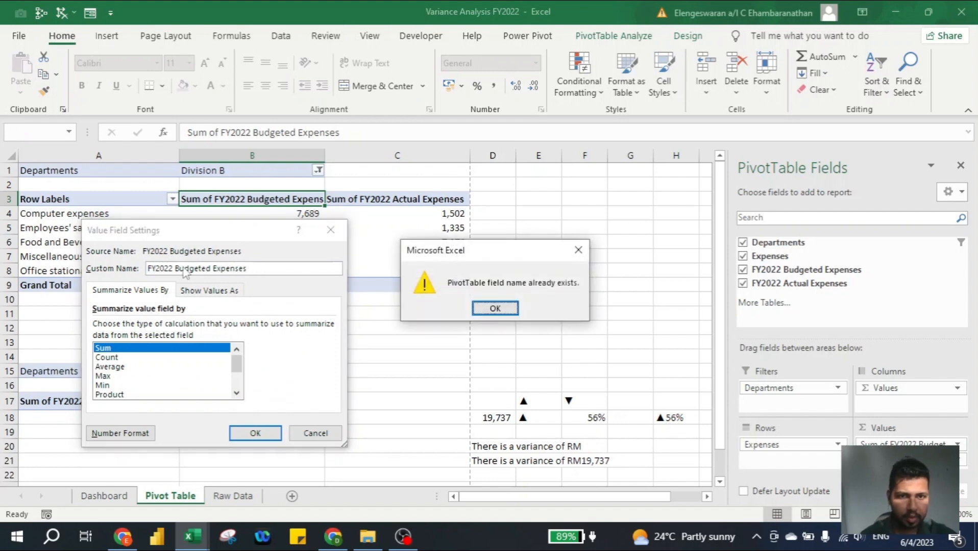
left_click(487, 312)
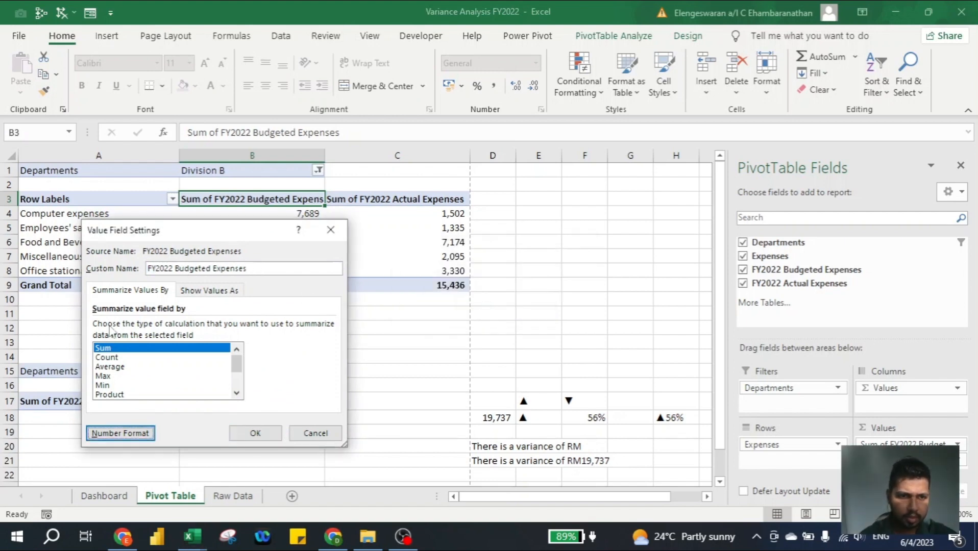
left_click(157, 269)
key("Home")
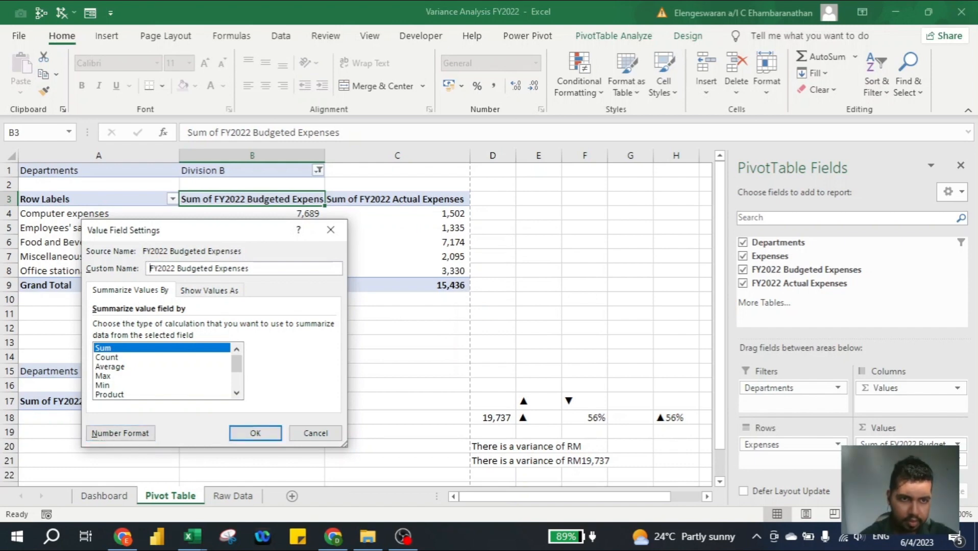
key("Return")
double_click(305, 198)
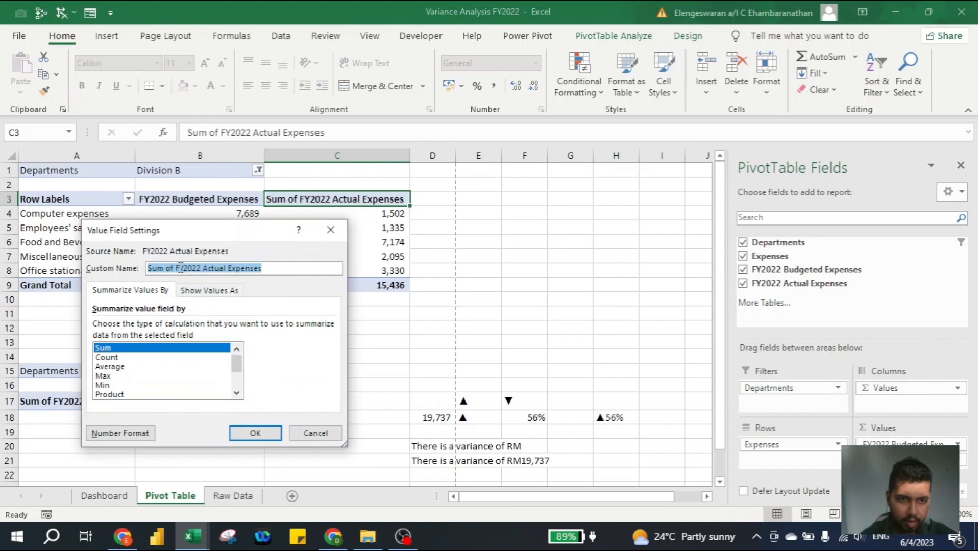
left_click(180, 269)
key("BackSpace")
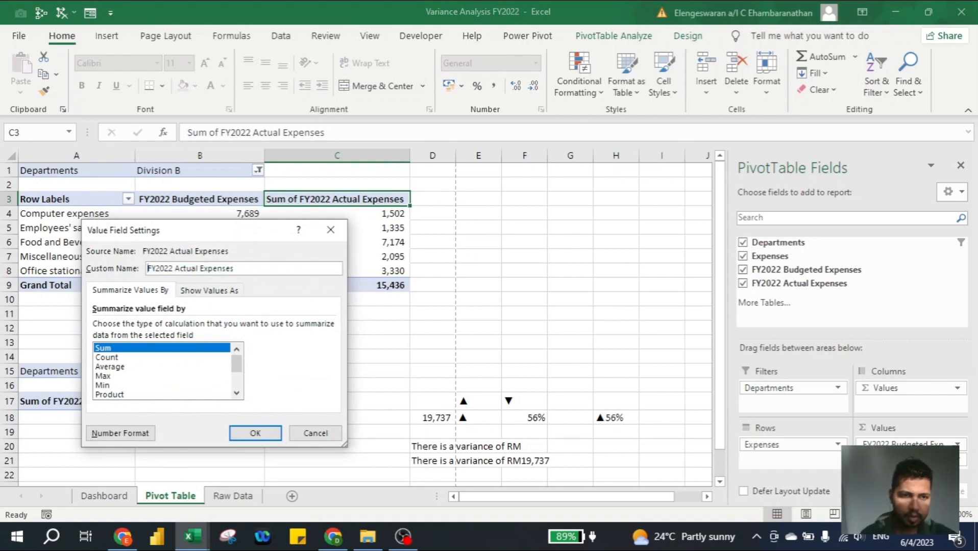
key("Return")
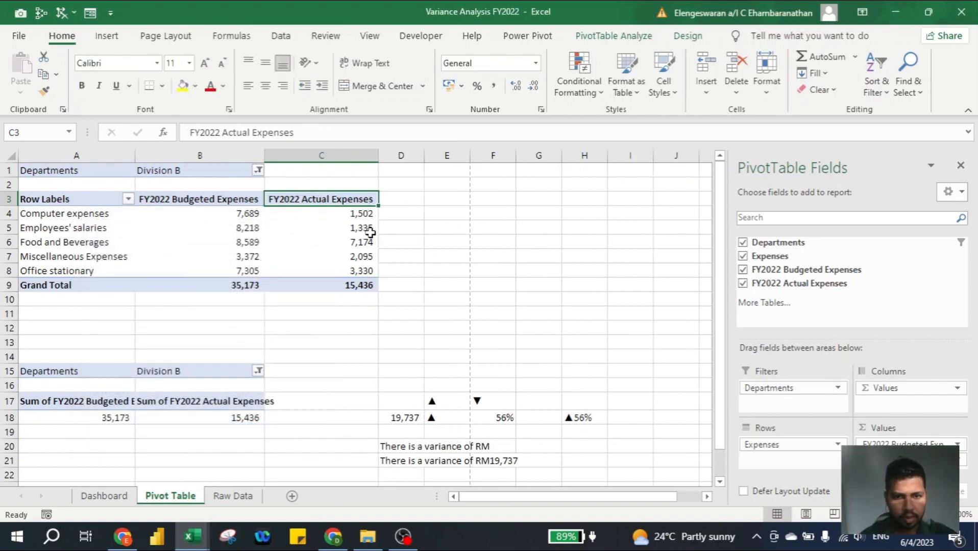
key("Left")
key("Down")
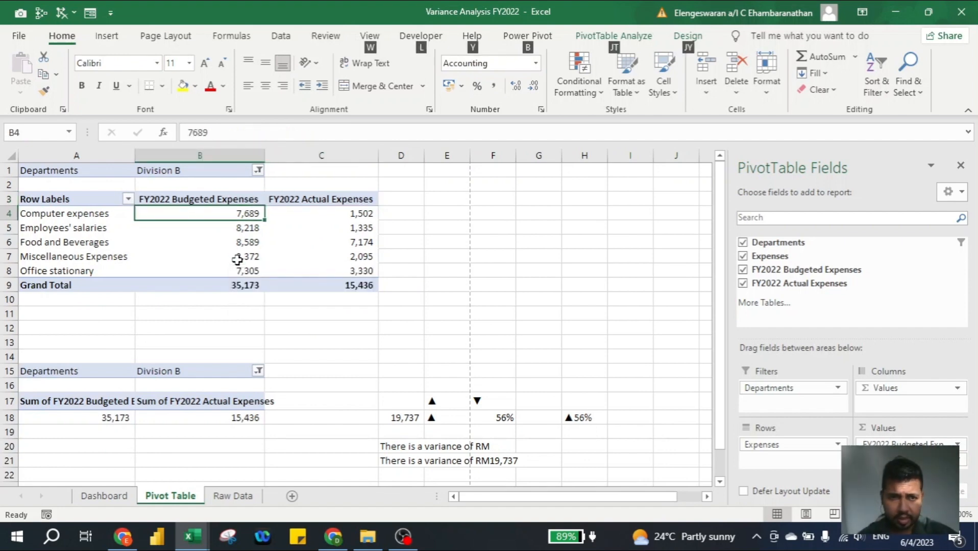
Create a pivot chart from the expenses pivot table and hide all its field buttons
key("alt+F1")
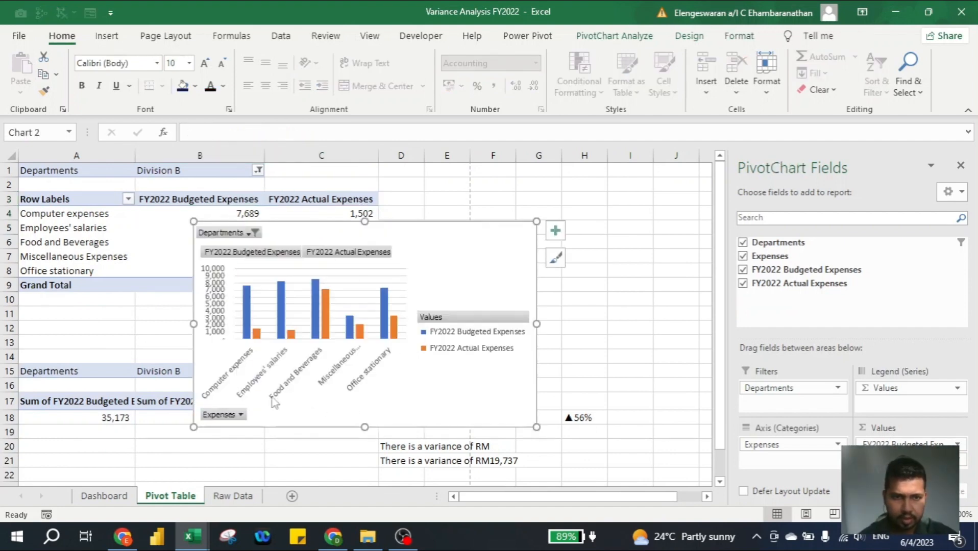
right_click(281, 258)
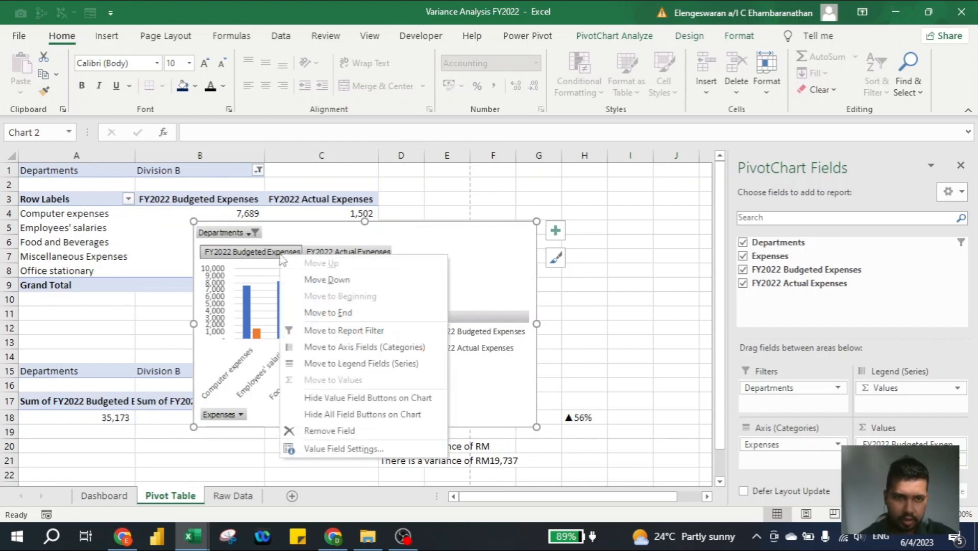
left_click(352, 414)
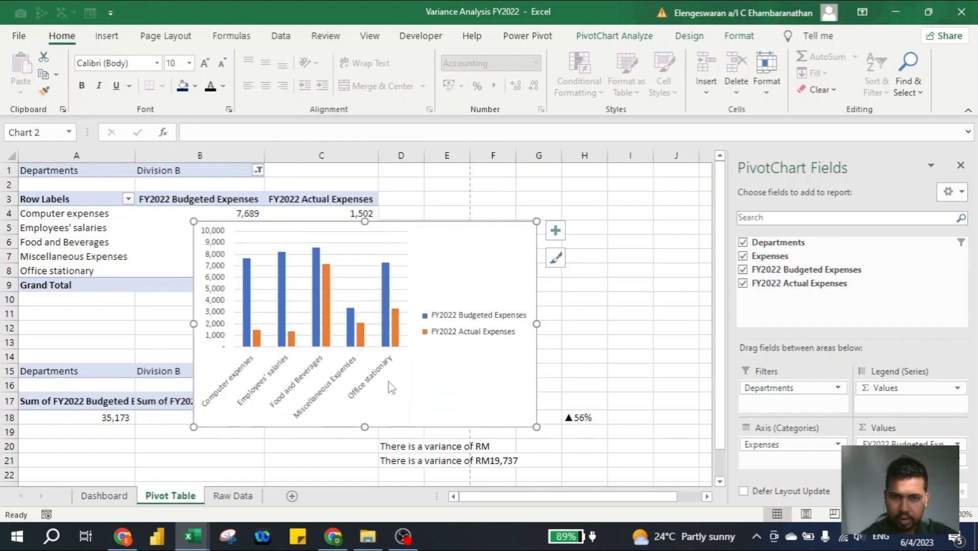
Add a data table, delete the vertical value axis, and remove the chart from the Pivot Table sheet
left_click(555, 232)
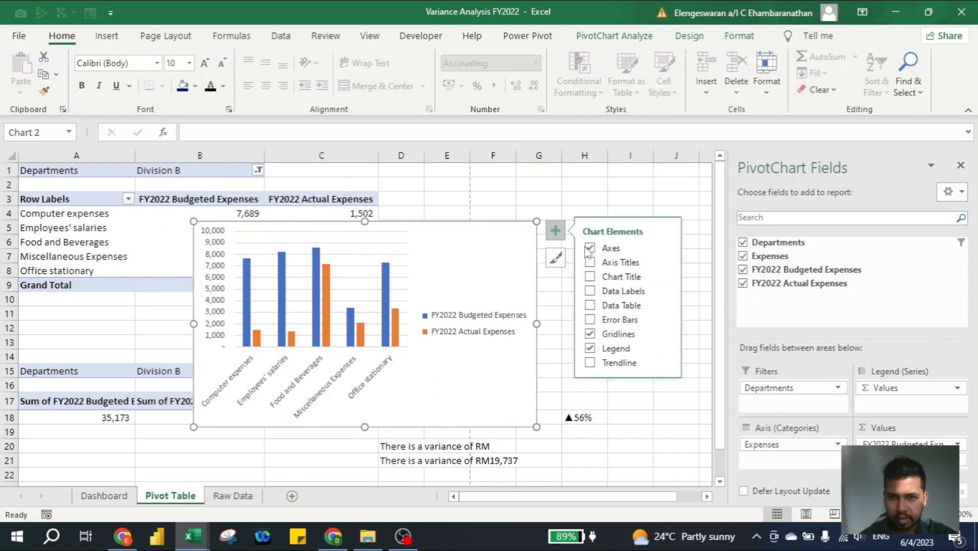
left_click(591, 305)
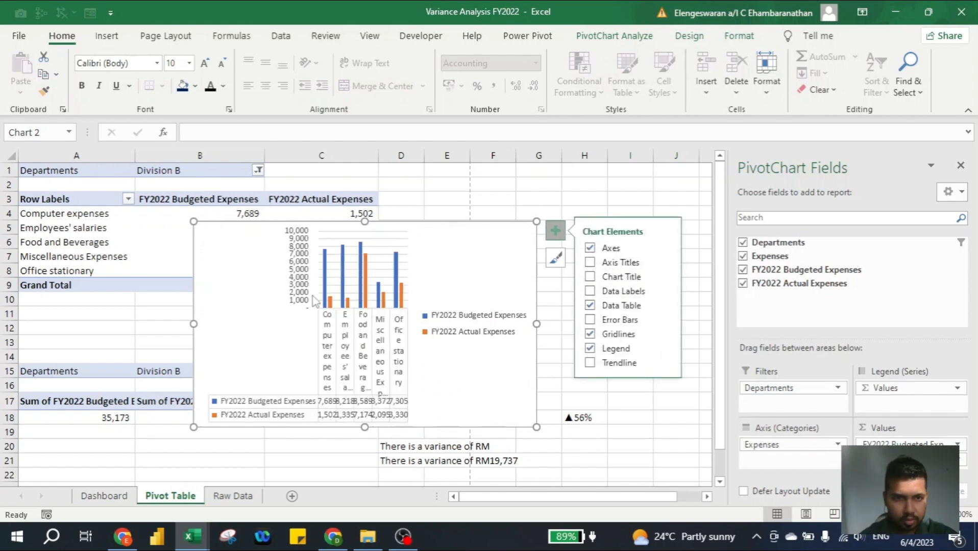
left_click(298, 284)
key("Delete")
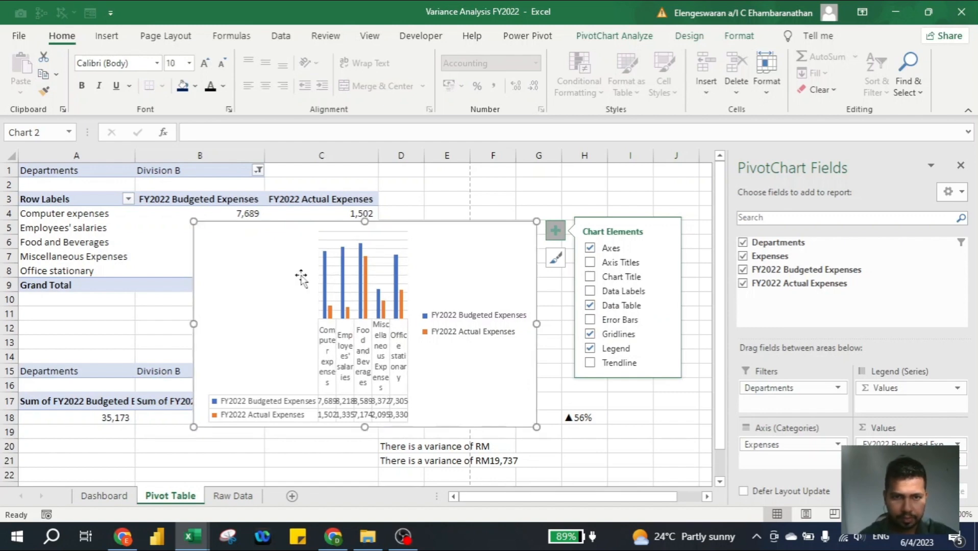
key("Delete")
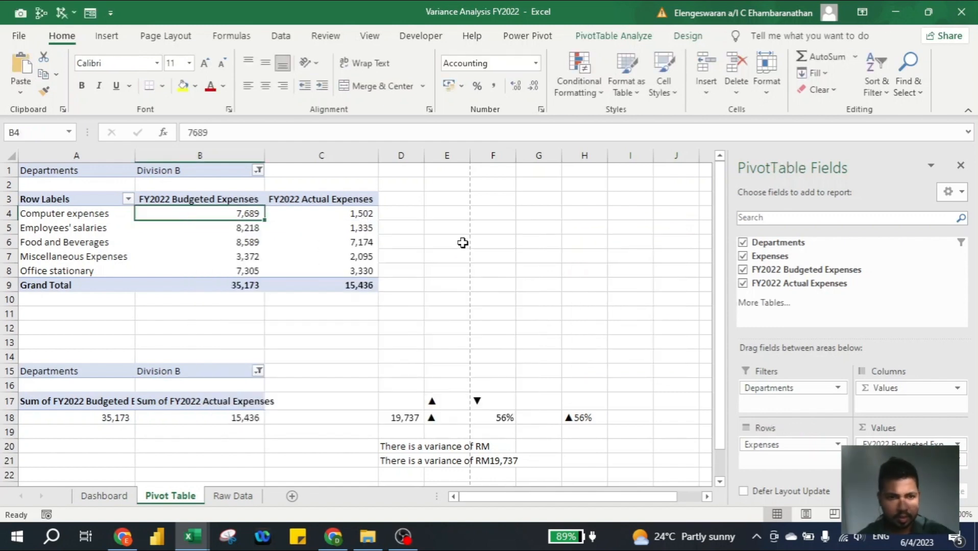
Paste the chart onto the Dashboard at A14 and shift it up to row 13
left_click(105, 496)
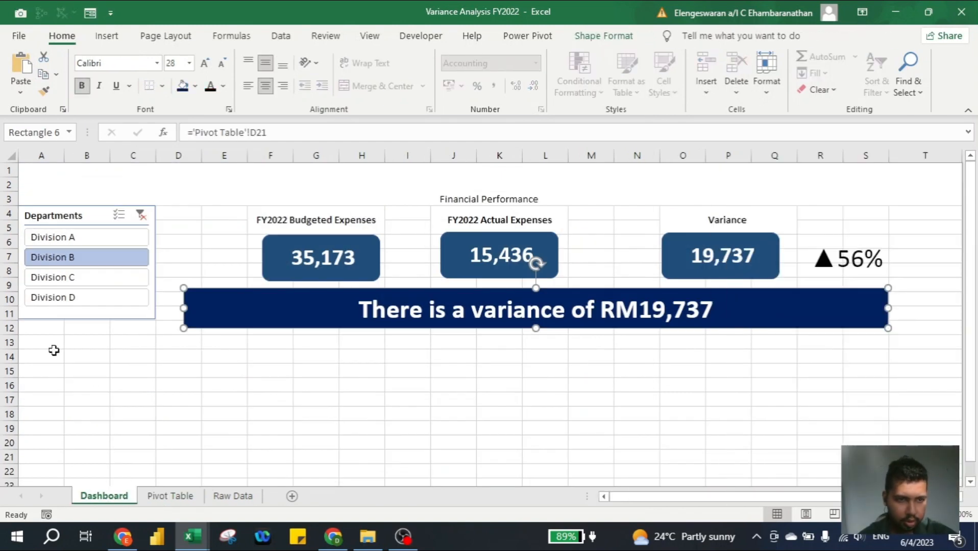
left_click(54, 353)
key("ctrl+v")
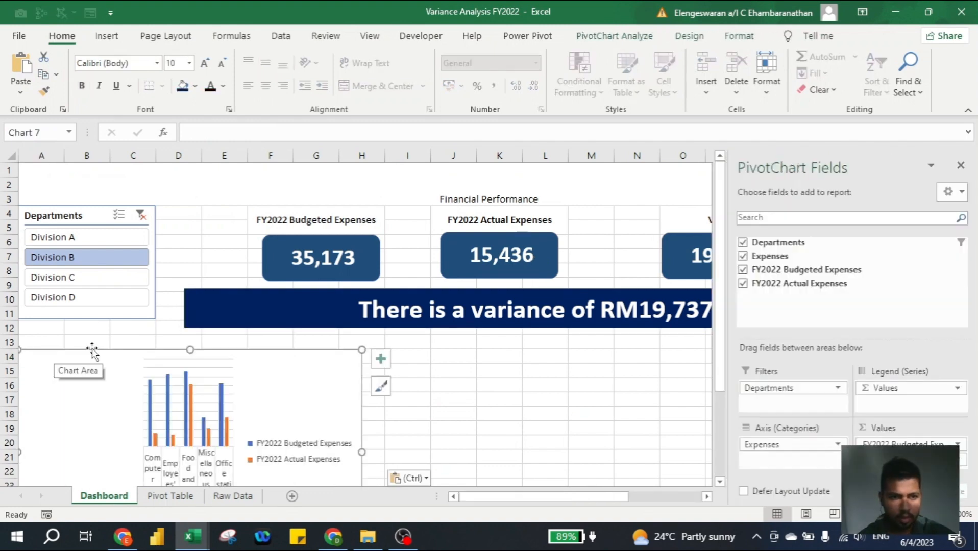
left_click_drag(89, 347, 97, 334)
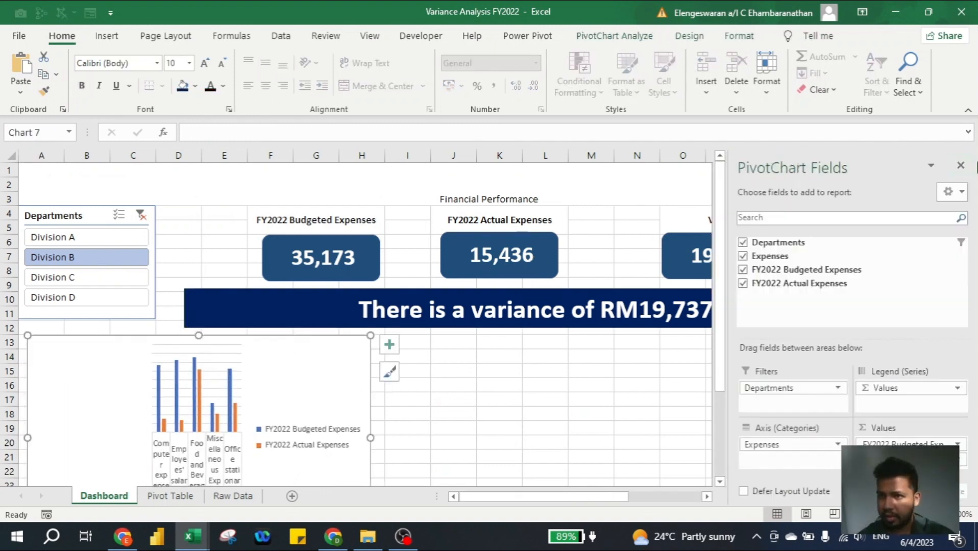
Stretch the chart across to column S and remove its horizontal gridlines
left_click(961, 167)
scroll(562, 363, "down", 2)
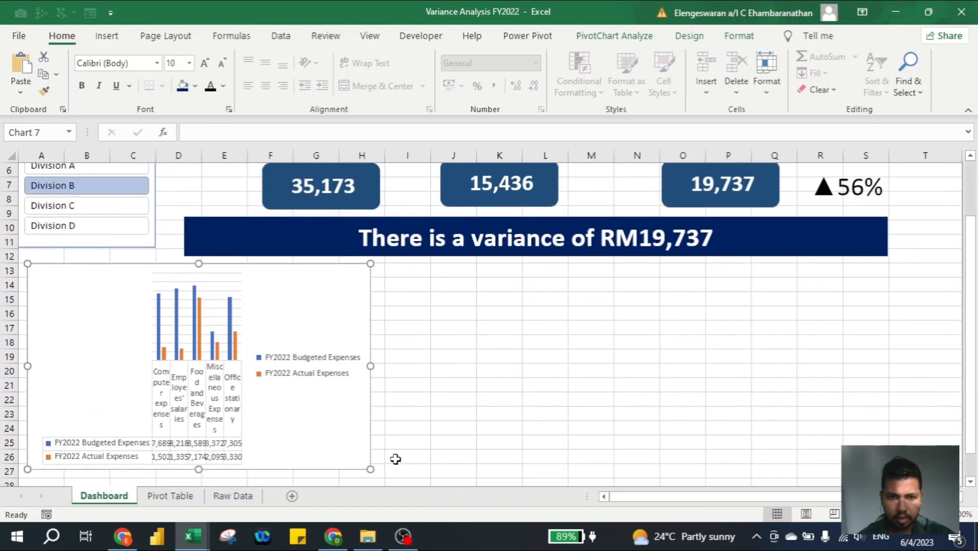
left_click_drag(370, 470, 888, 423)
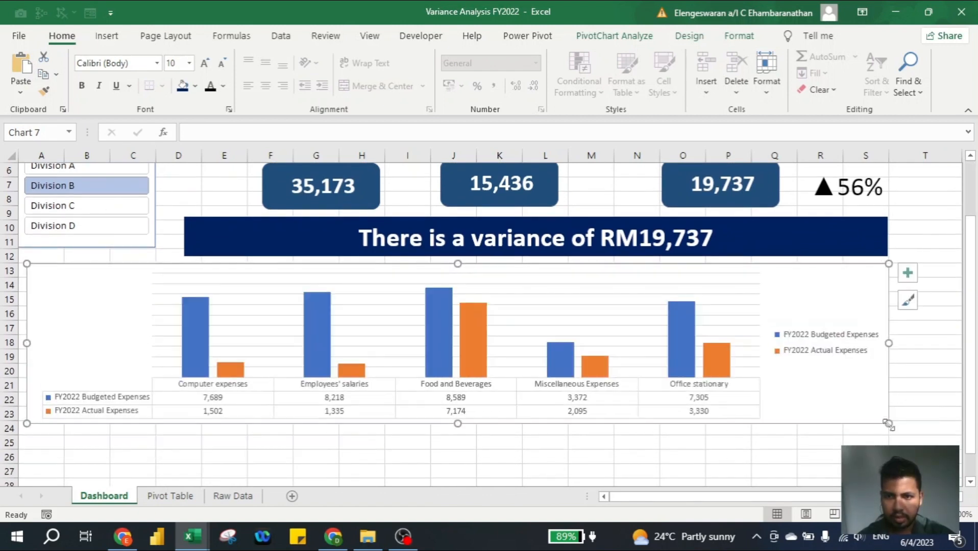
left_click(908, 272)
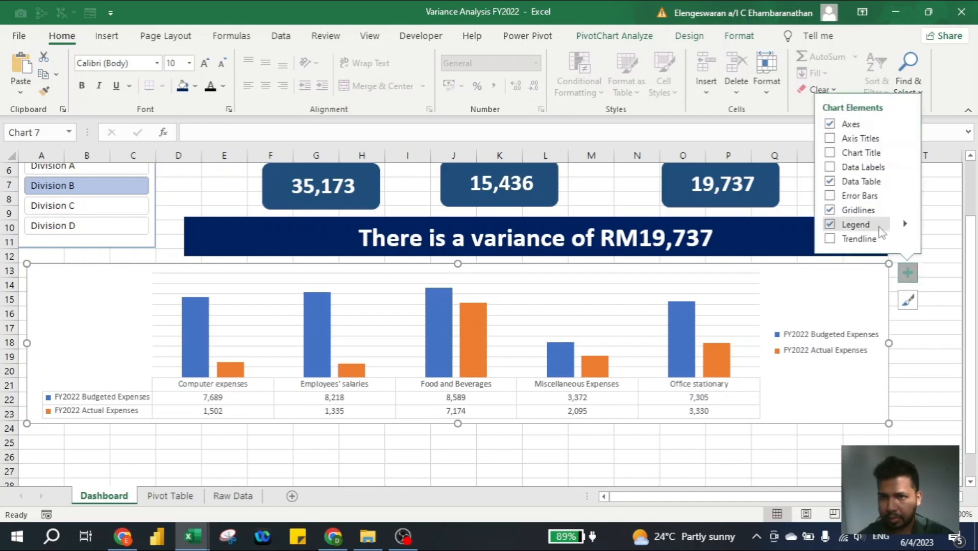
left_click(829, 210)
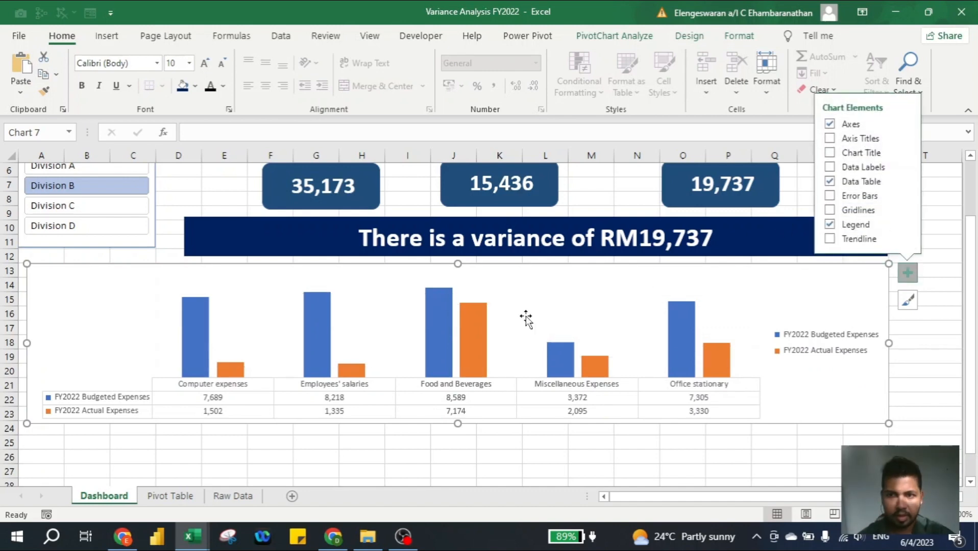
Deselect the chart, select the Financial Performance title cell, and return to the Pivot Table sheet
left_click(410, 450)
scroll(410, 449, "up", 2)
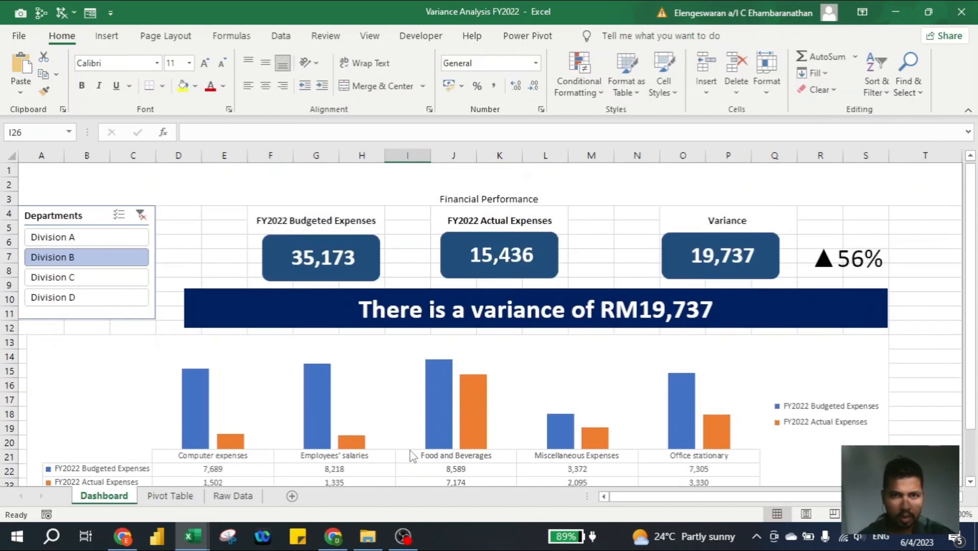
left_click(452, 178)
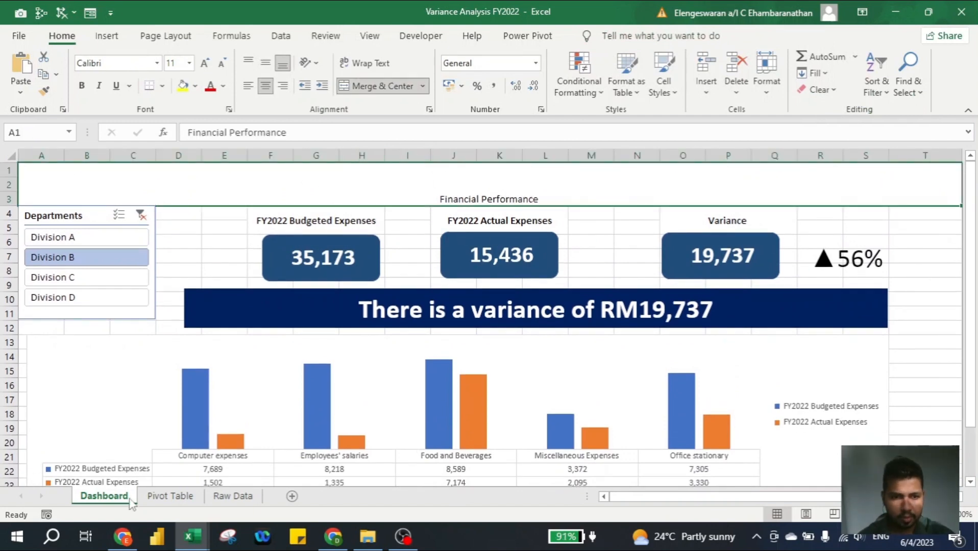
left_click(170, 495)
Clear the Dashboard's division filter so all divisions show
key("Up")
key("Up")
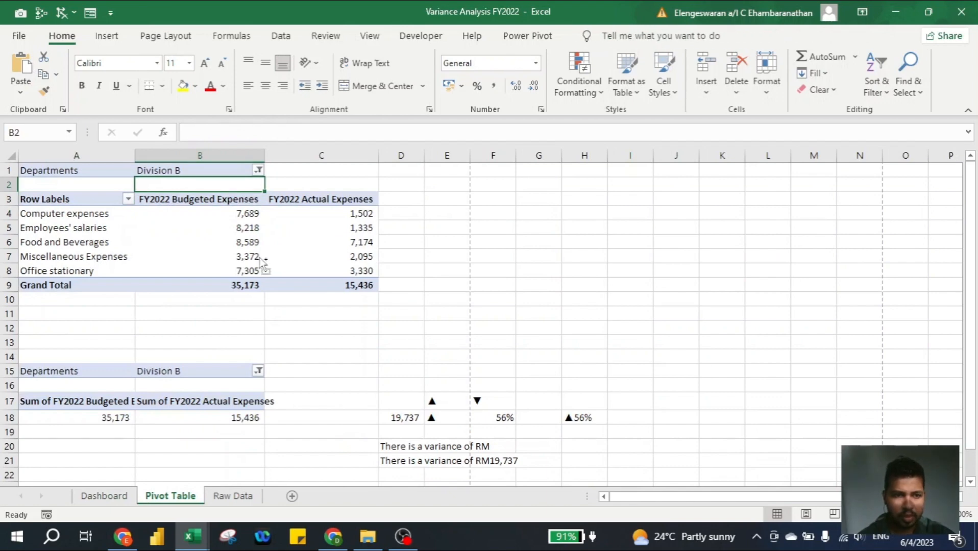
key("ctrl+Page_Up")
left_click(140, 215)
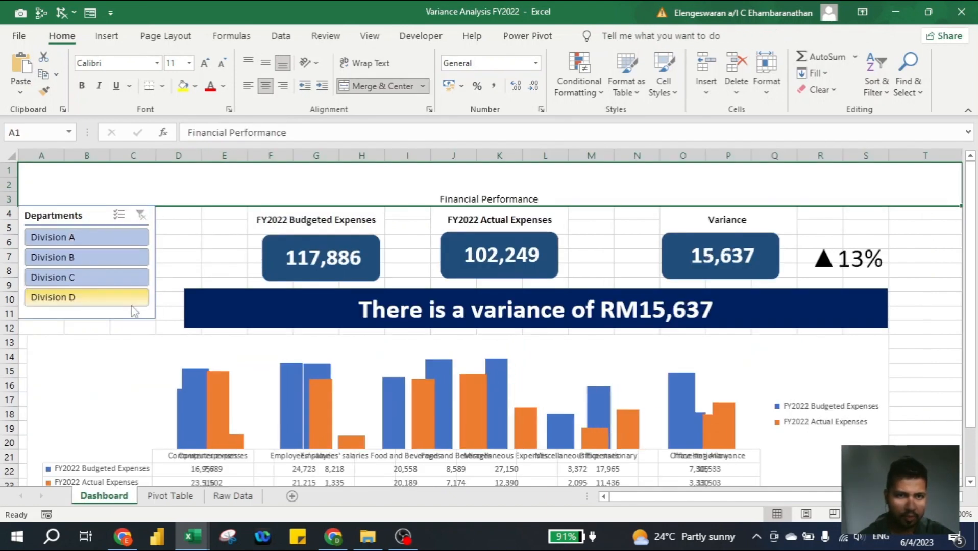
key("ctrl+Page_Down")
Paste the Departments filter value (All) from B1 into E1 as a plain value
key("Up")
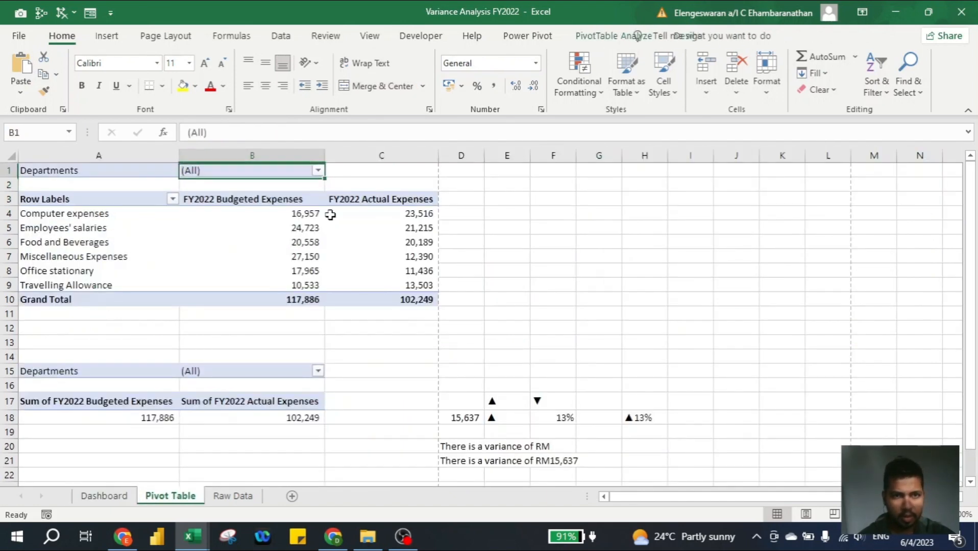
key("ctrl+c")
key("Right")
key("Right")
key("Right")
key("ctrl+alt+v")
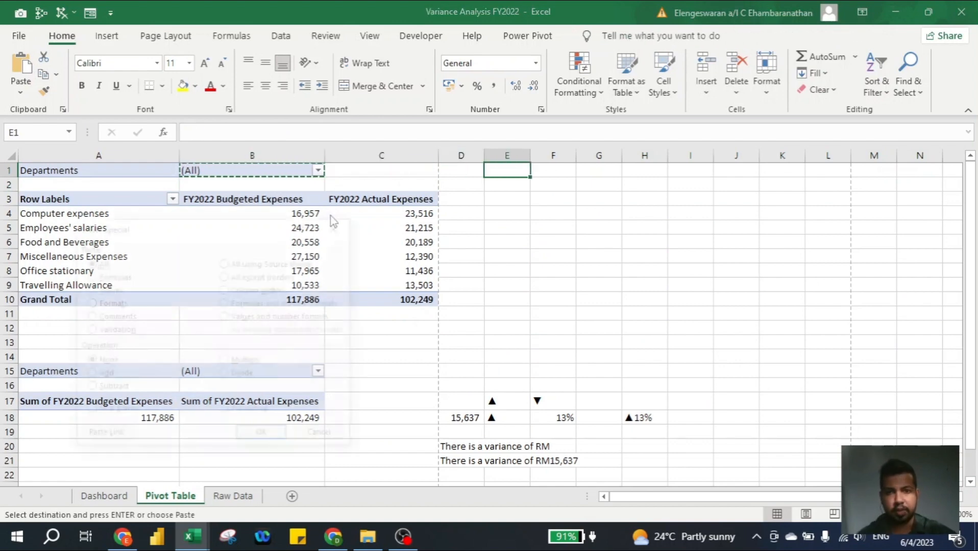
key("v")
key("Return")
Enter =IF(B1=E1,"ABC Sdn Bhd",B1) in G1
key("Right")
key("Right")
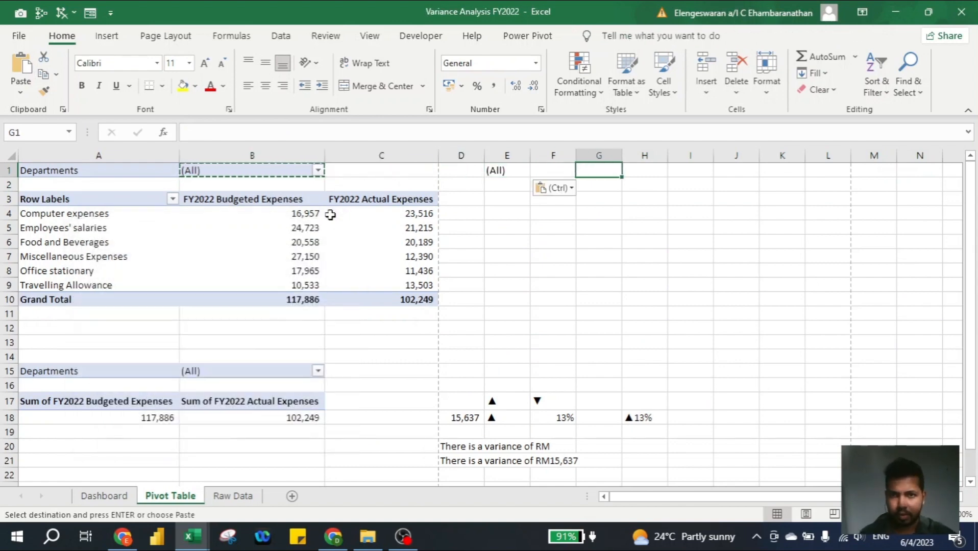
type("=IF(")
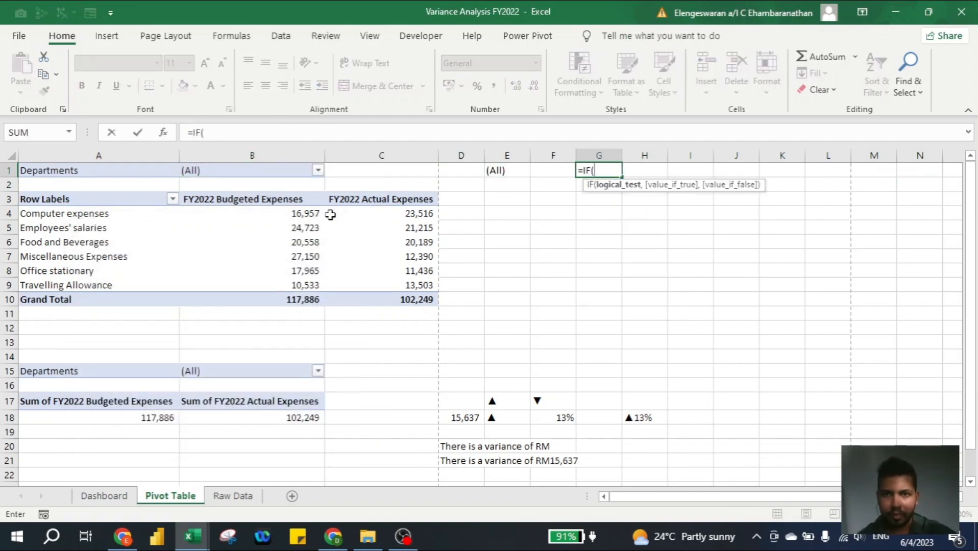
key("Left")
key("Left")
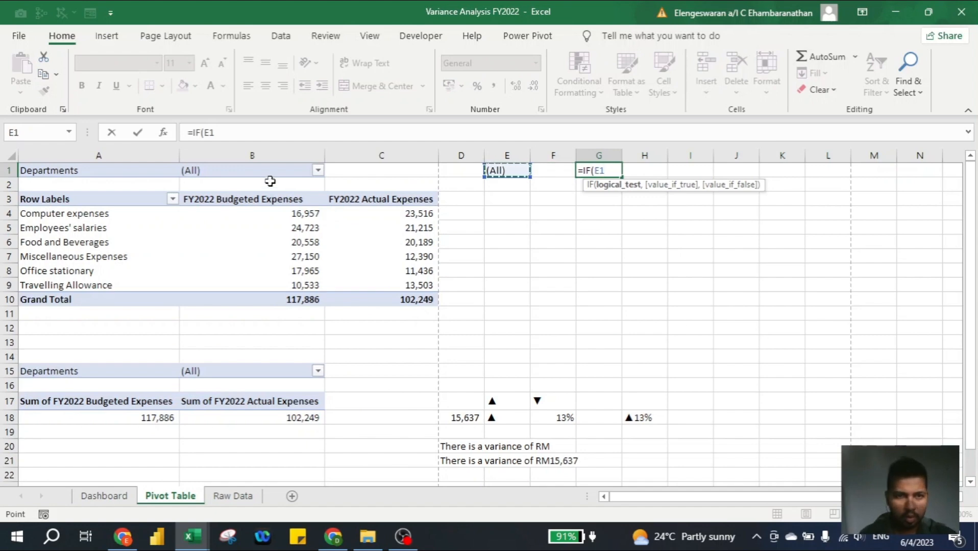
left_click(248, 171)
type("=")
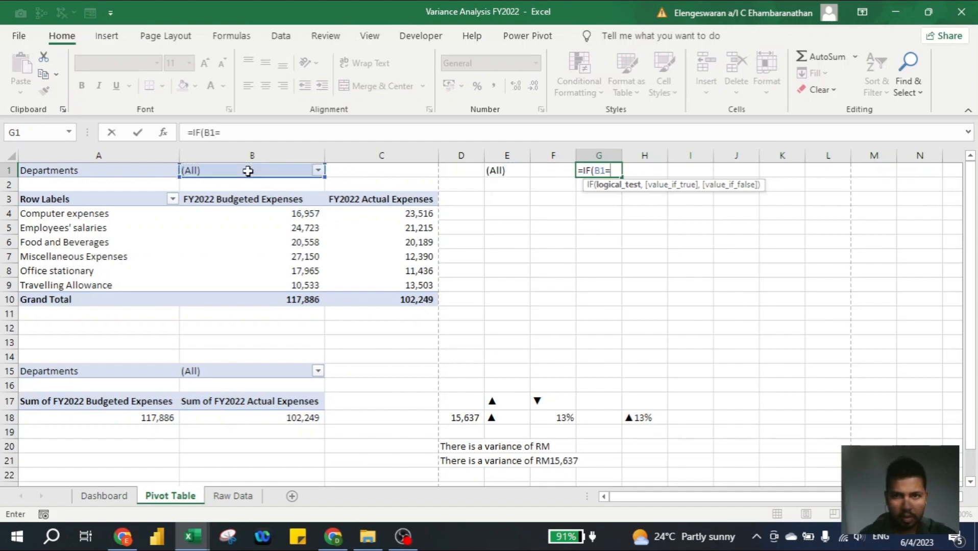
left_click(507, 170)
type(",")
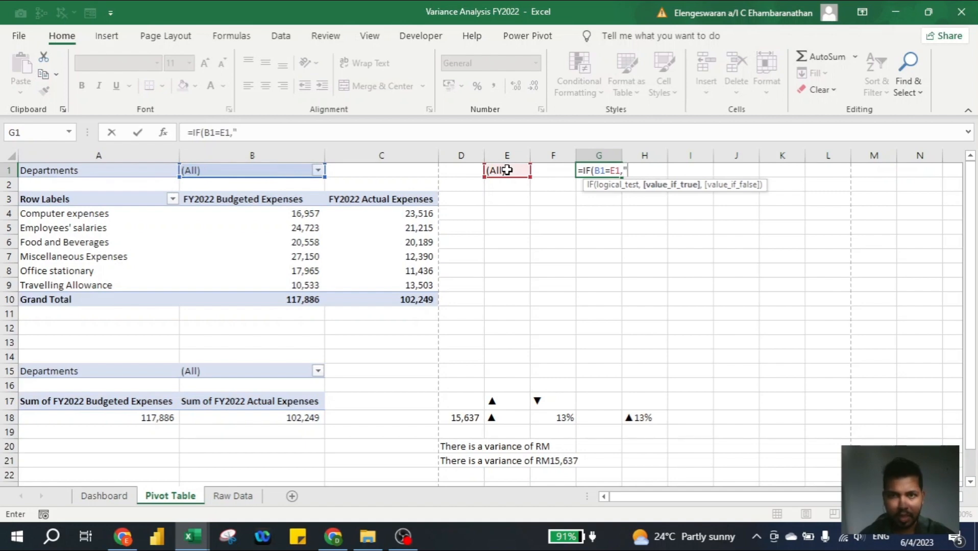
type("\"")
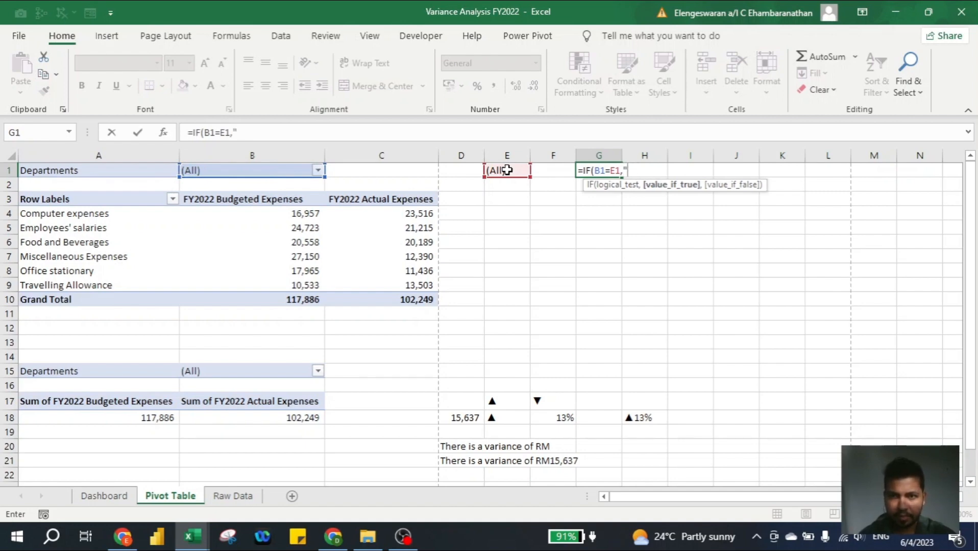
type("ABC Sdn Bhd\"")
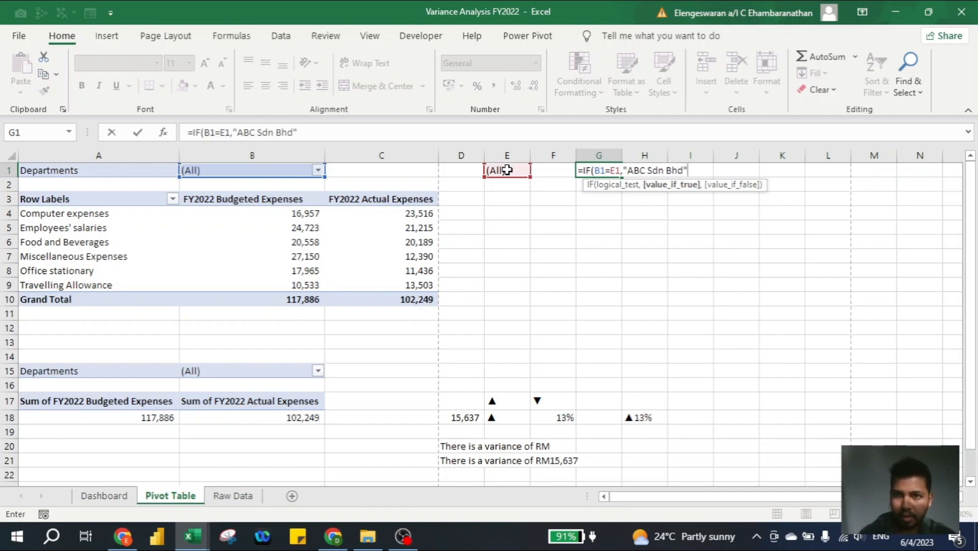
type(",")
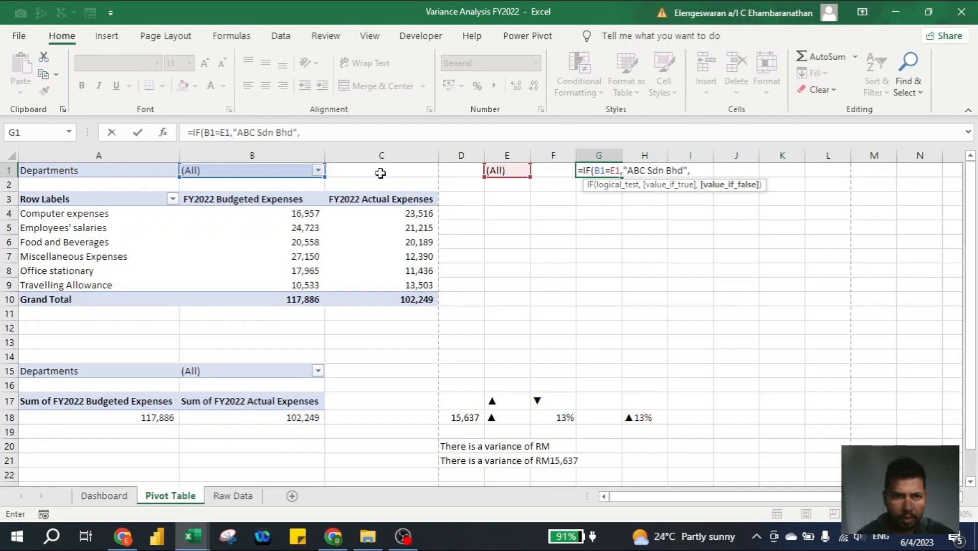
left_click(286, 170)
type(")")
key("Return")
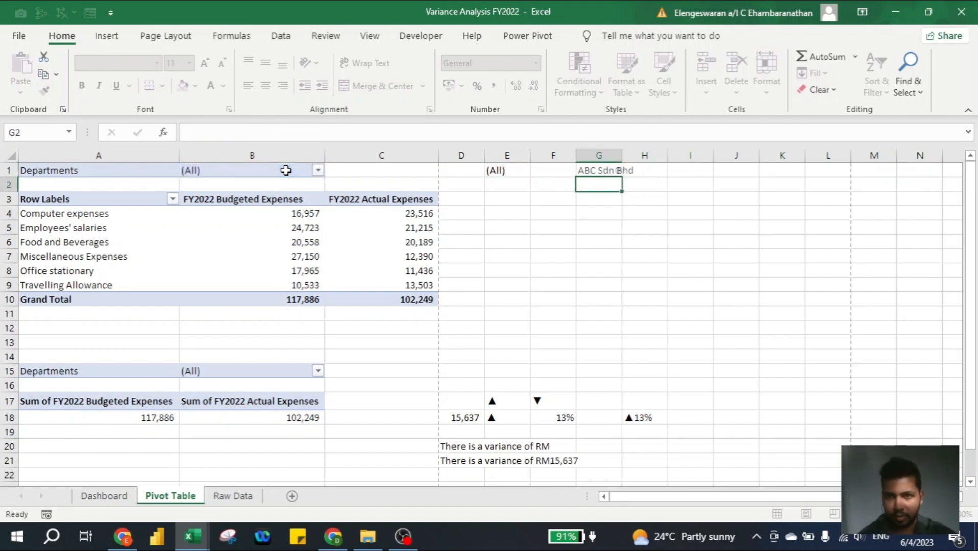
key("Up")
Turn the Dashboard title into a formula joining "Financial Performance of" with 'Pivot Table'!G1
left_click(104, 496)
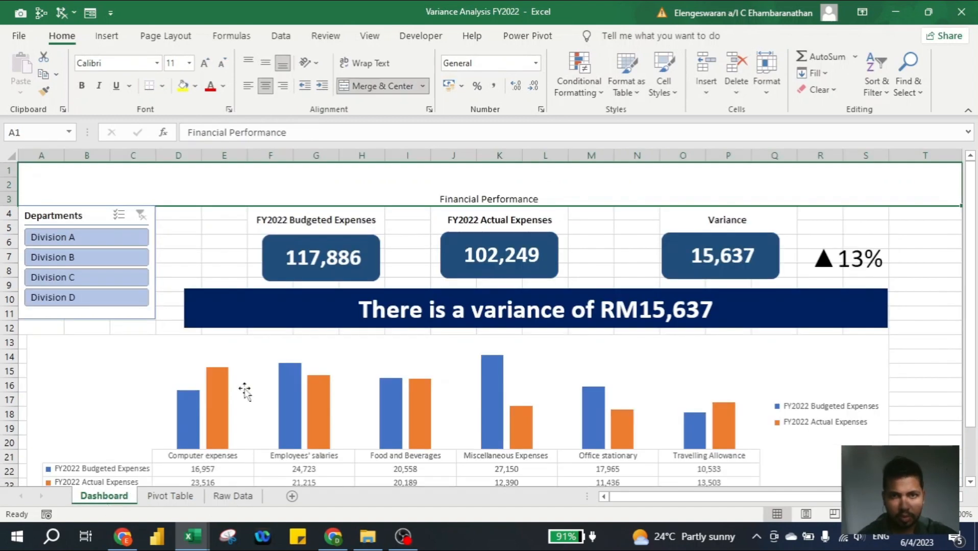
key("F2")
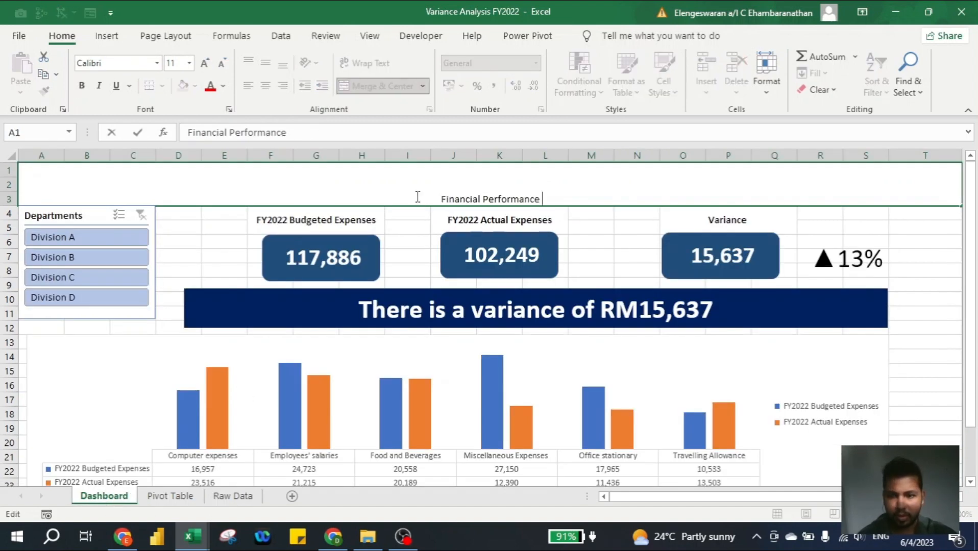
type("=")
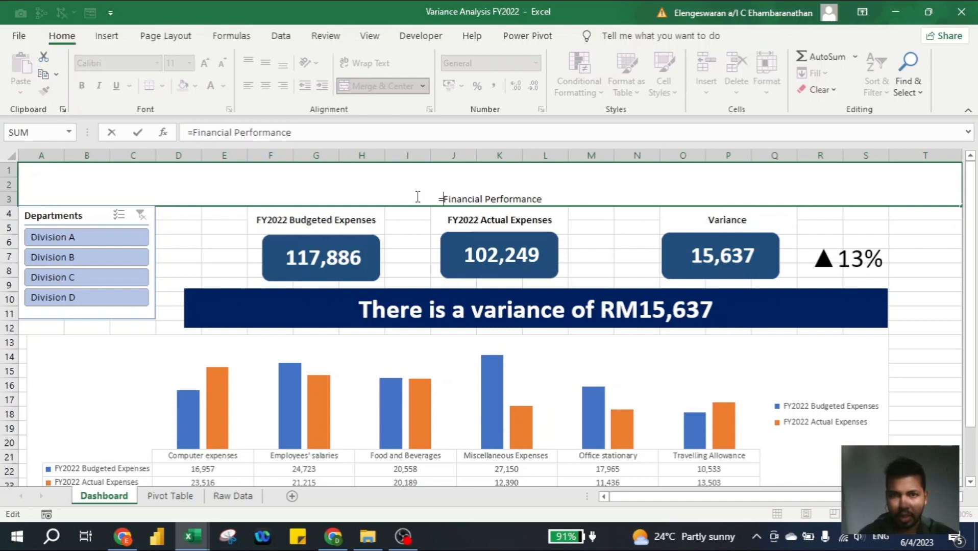
type("\"")
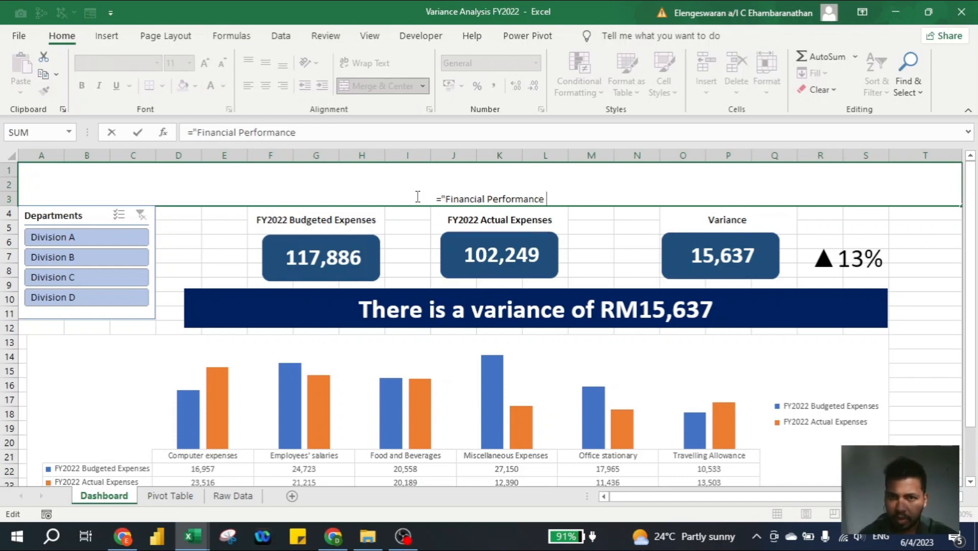
type(" of\"")
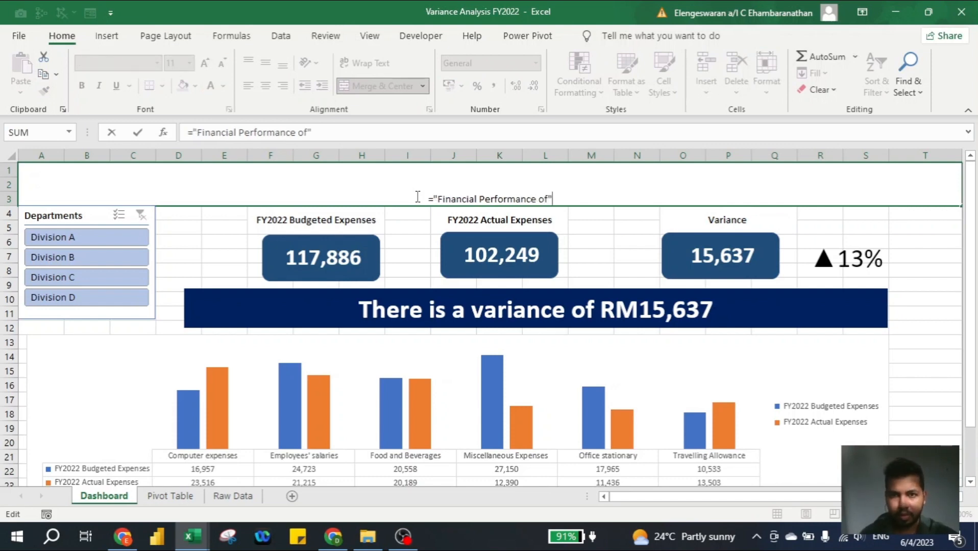
type("&")
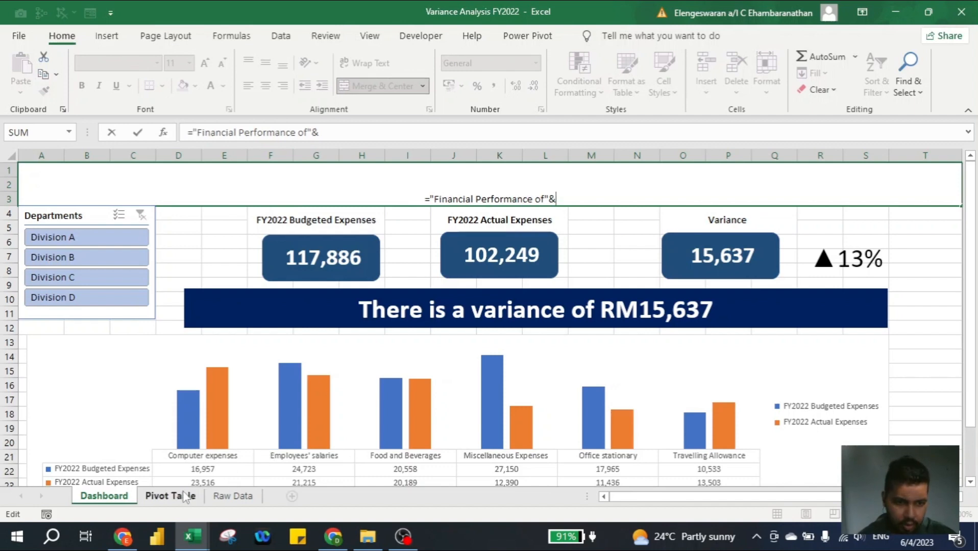
left_click(168, 496)
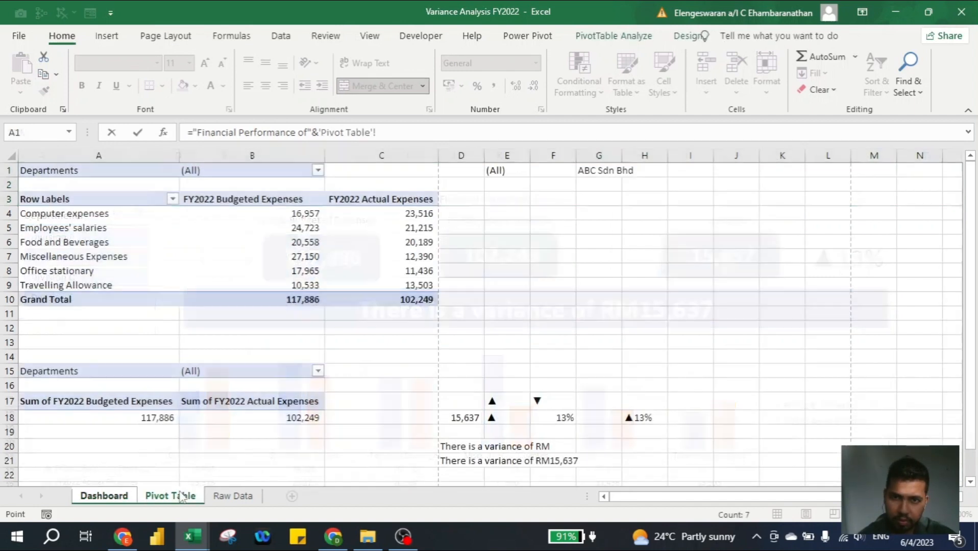
left_click(595, 169)
key("Return")
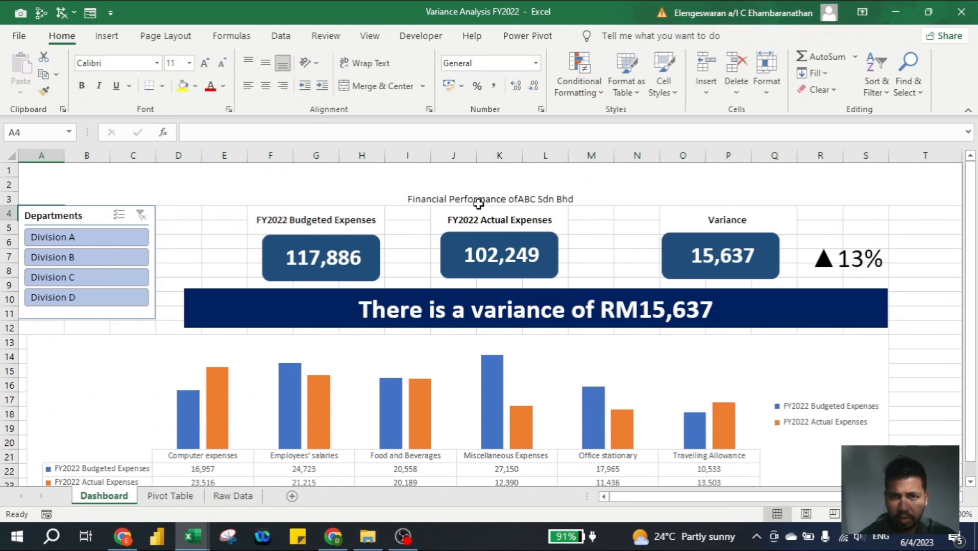
Fix the title formula to add the missing space before the company name
left_click(535, 203)
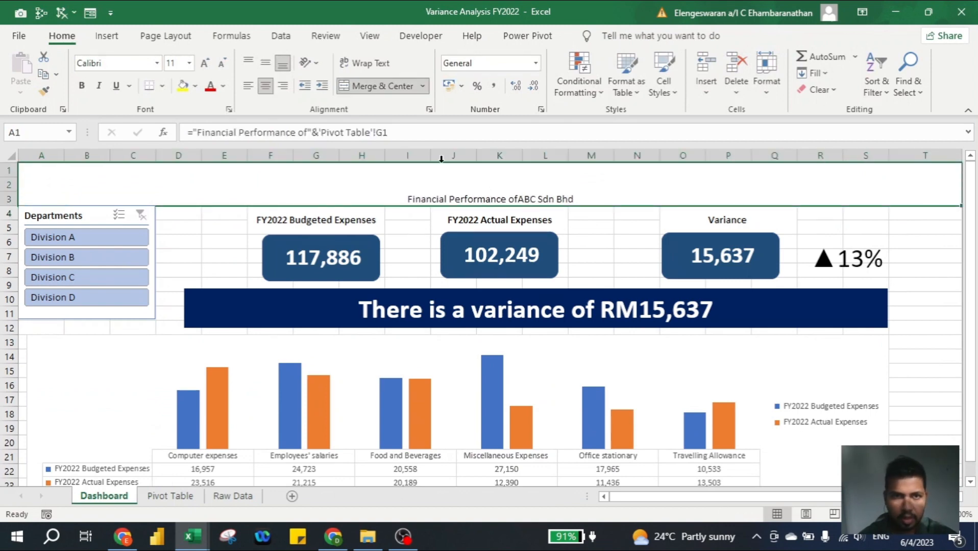
left_click(309, 132)
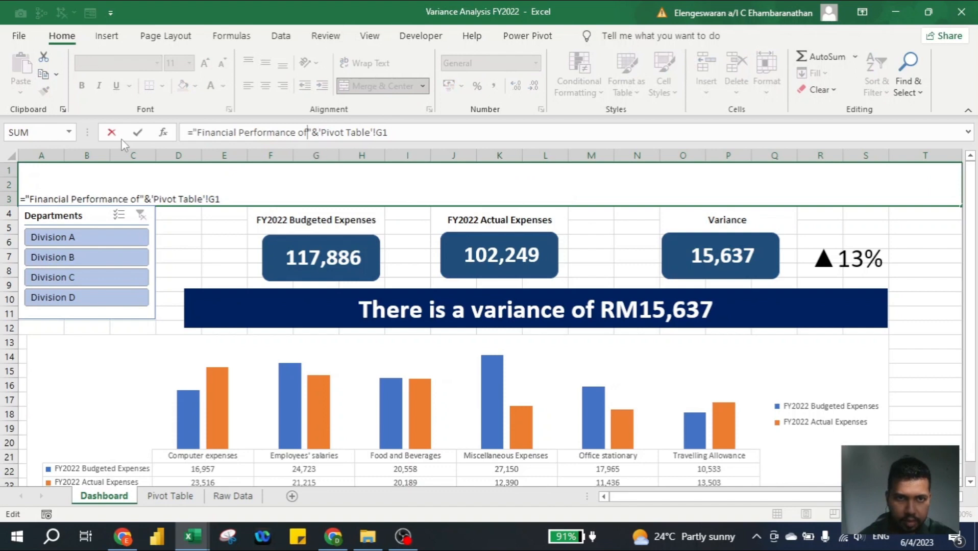
key("Return")
key("Up")
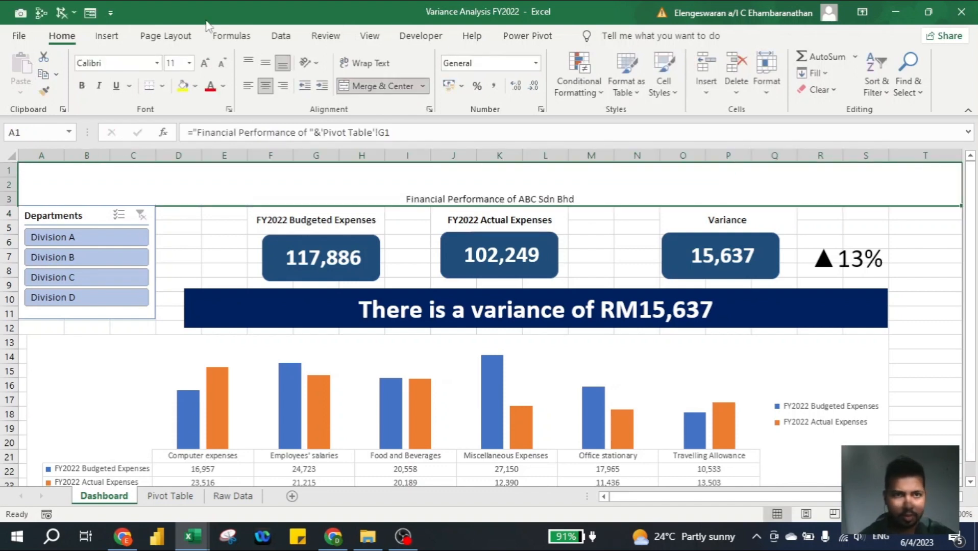
Middle-align the title, enlarge it to 48 pt, and fill its banner Light Blue
left_click(264, 63)
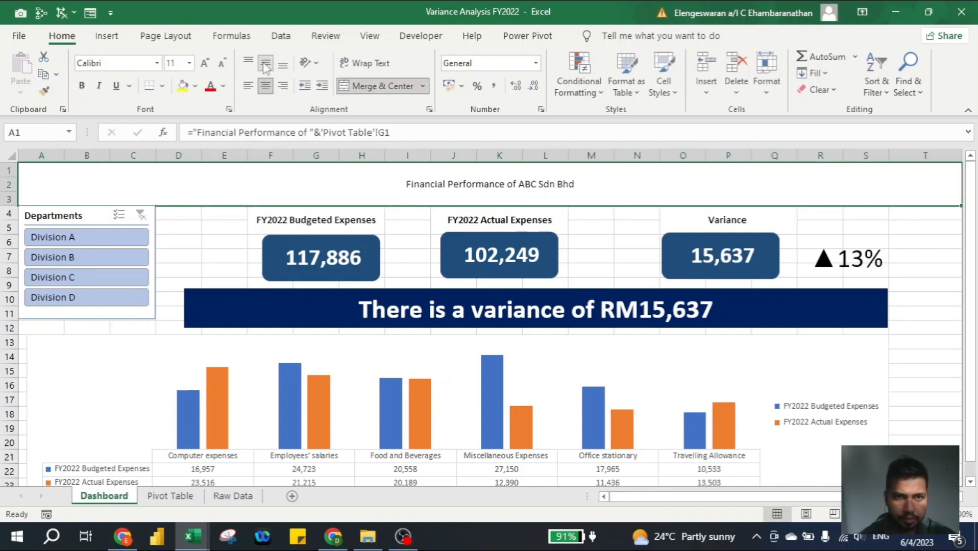
left_click(204, 67)
left_click(204, 67)
left_click(204, 67)
left_click(203, 66)
left_click(203, 66)
left_click(204, 67)
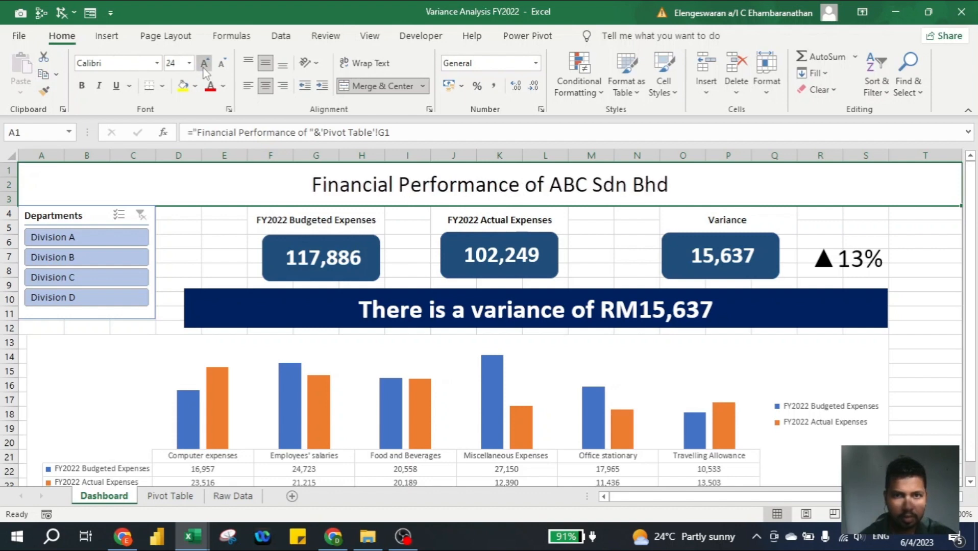
left_click(203, 67)
left_click(204, 67)
left_click(204, 65)
left_click(203, 66)
left_click(204, 65)
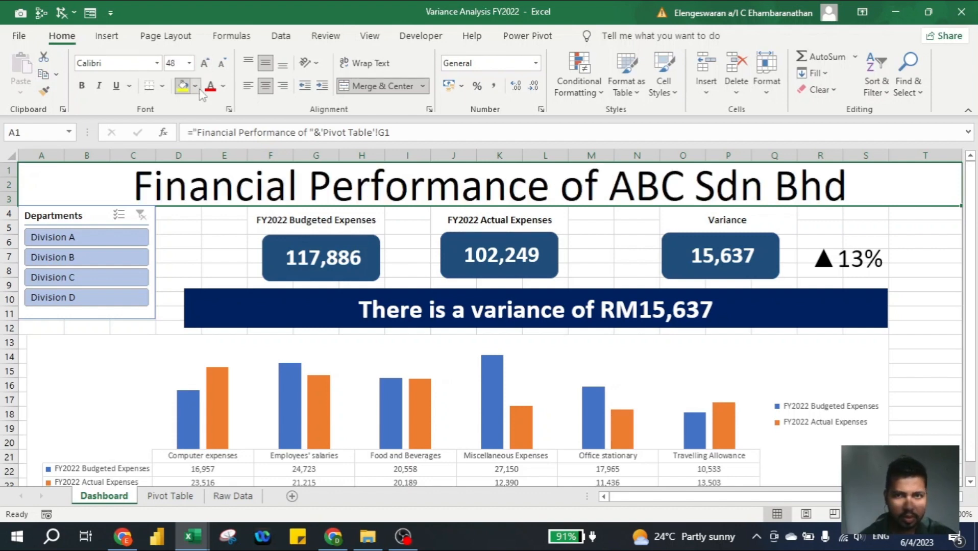
left_click(195, 85)
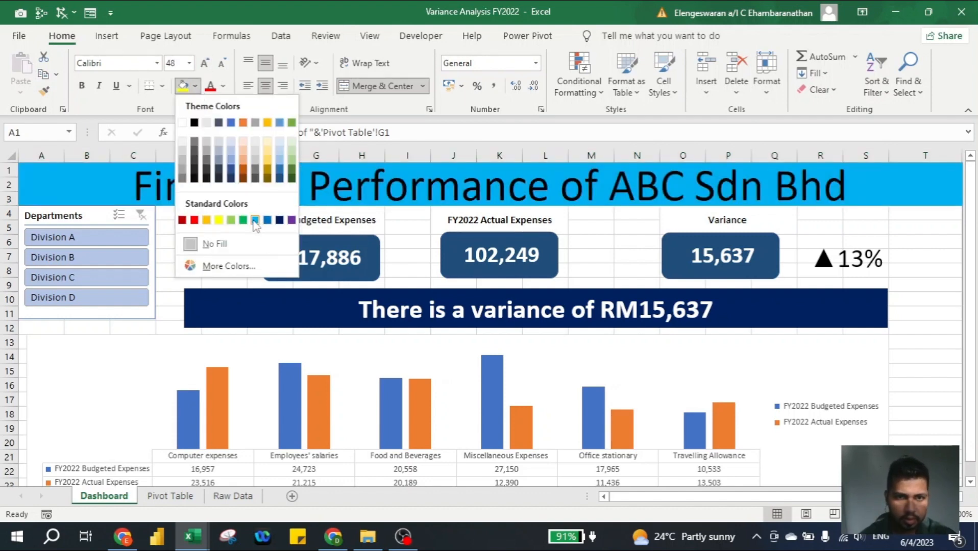
left_click(255, 220)
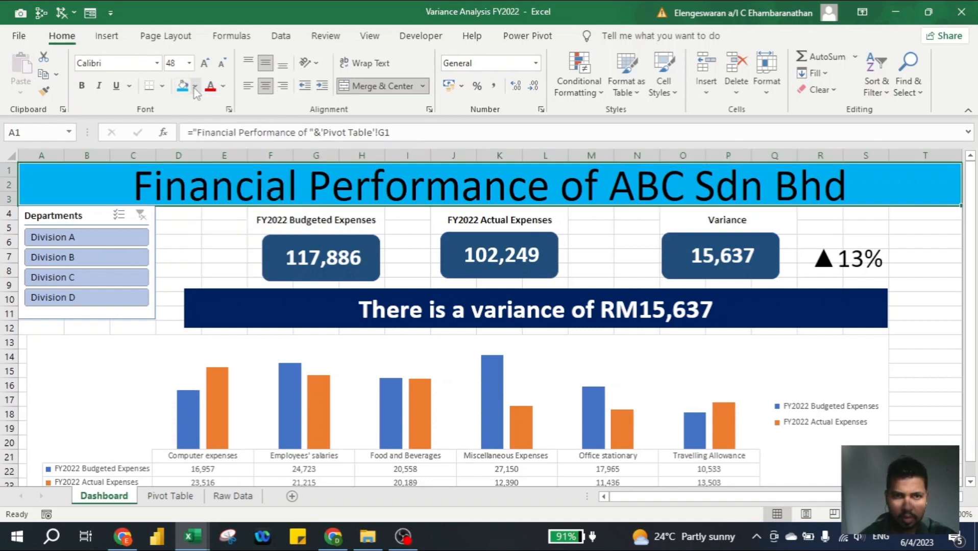
left_click(189, 246)
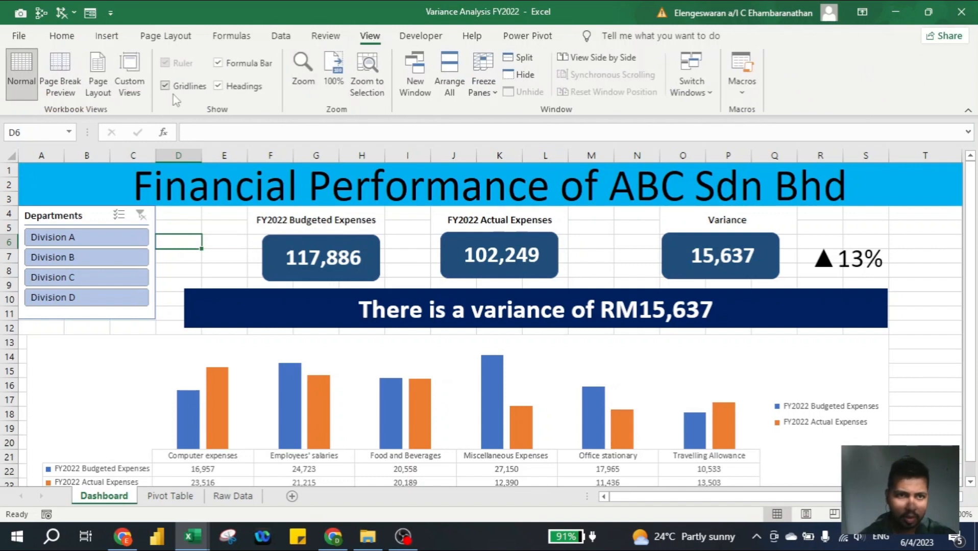
Hide the worksheet gridlines and nudge the chart and variance banner up and left
left_click(171, 88)
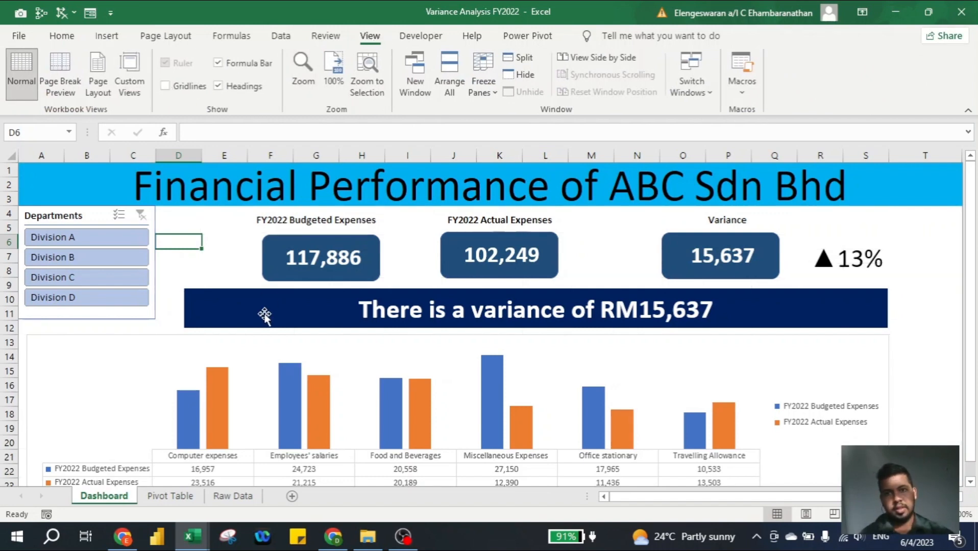
scroll(265, 315, "down", 1)
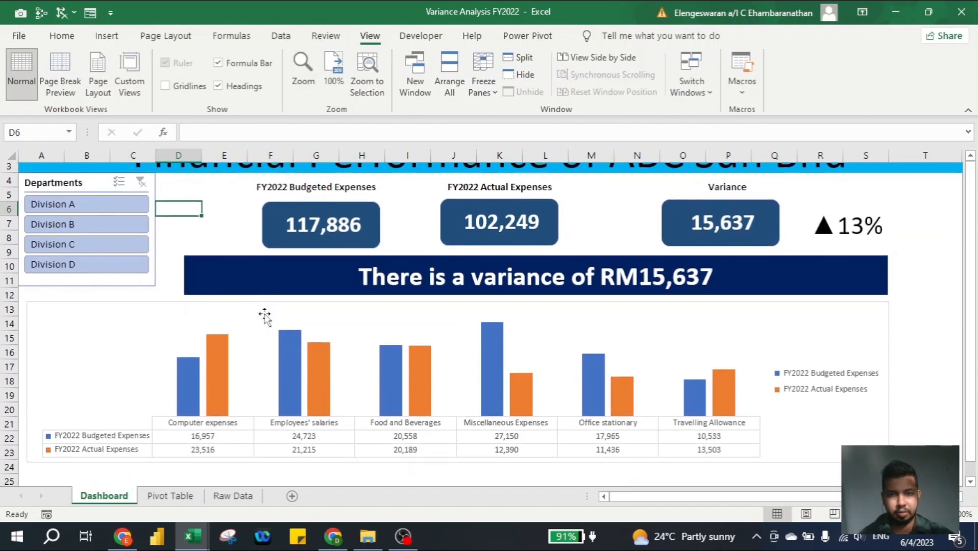
scroll(265, 315, "up", 1)
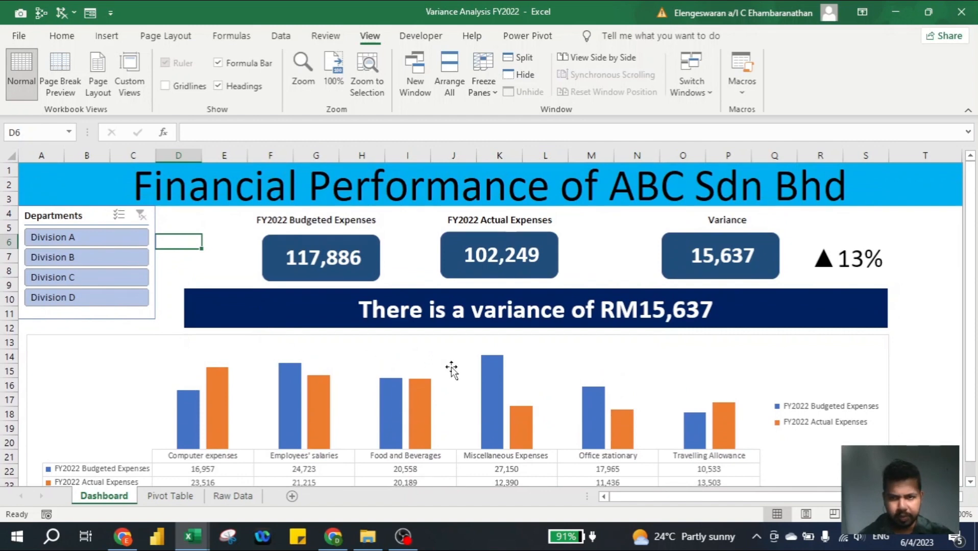
left_click(444, 339)
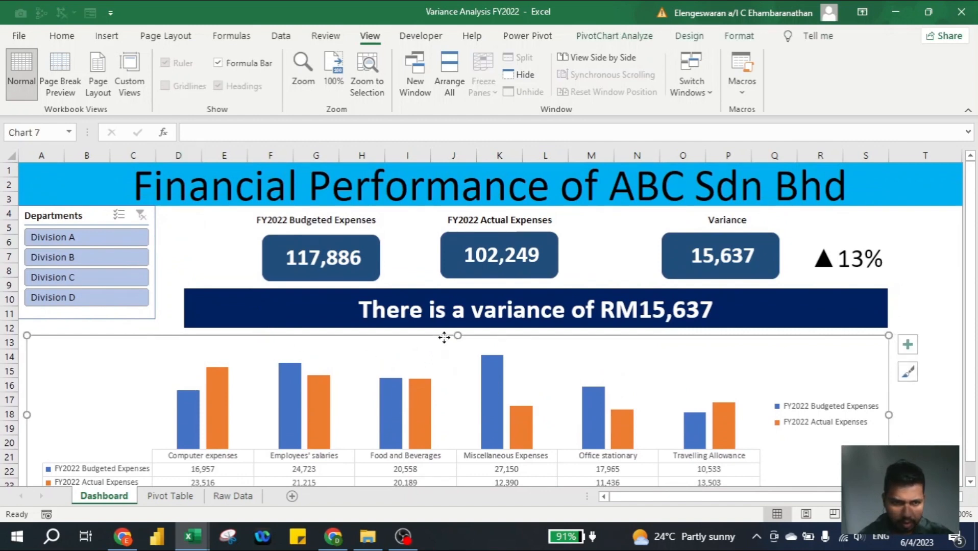
left_click_drag(444, 338, 445, 335)
left_click(374, 290)
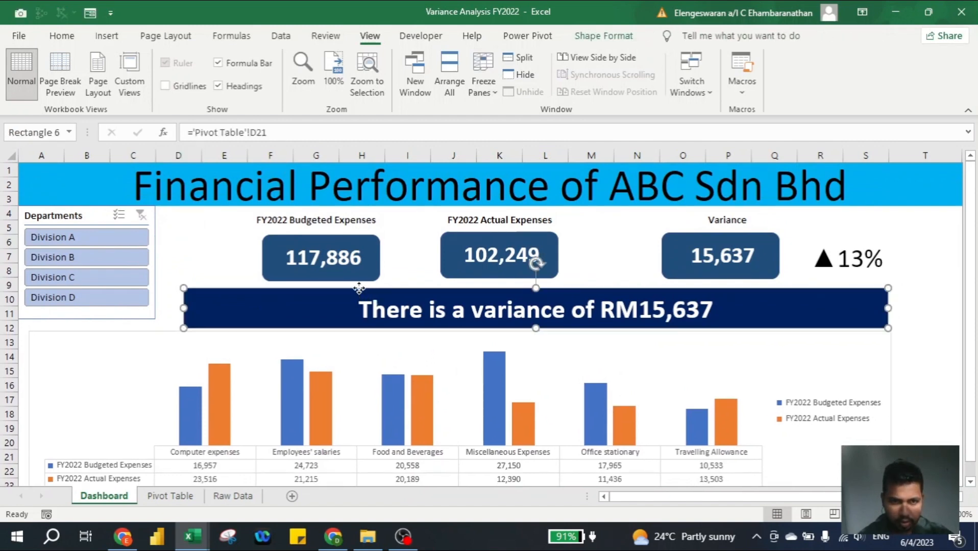
left_click_drag(359, 288, 339, 281)
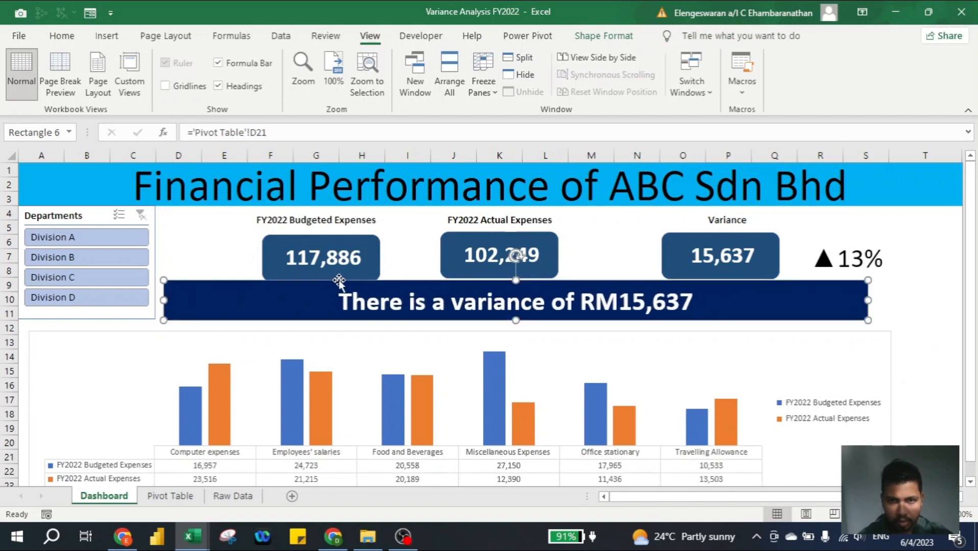
Move the chart up beneath the banner and filter the dashboard to Division A
left_click(273, 332)
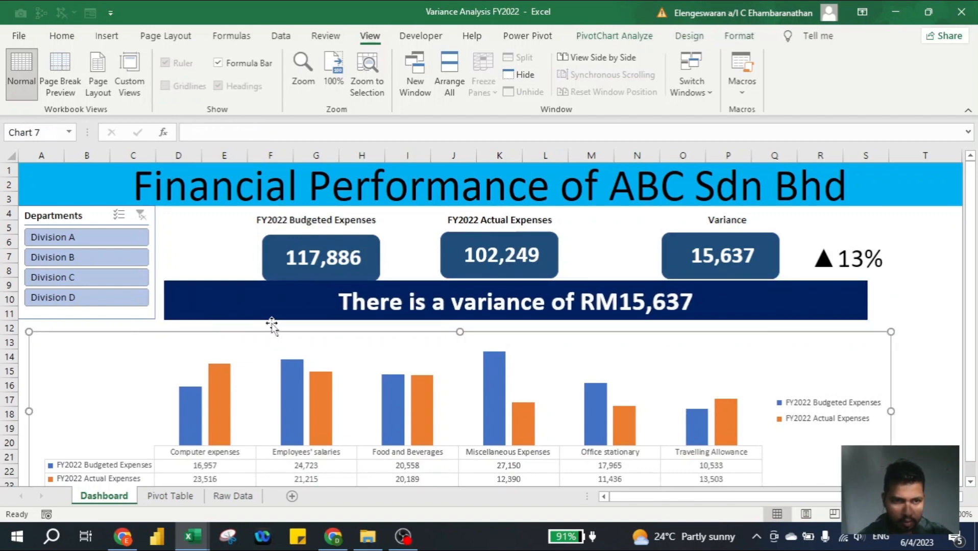
double_click(270, 331)
left_click_drag(265, 330, 265, 323)
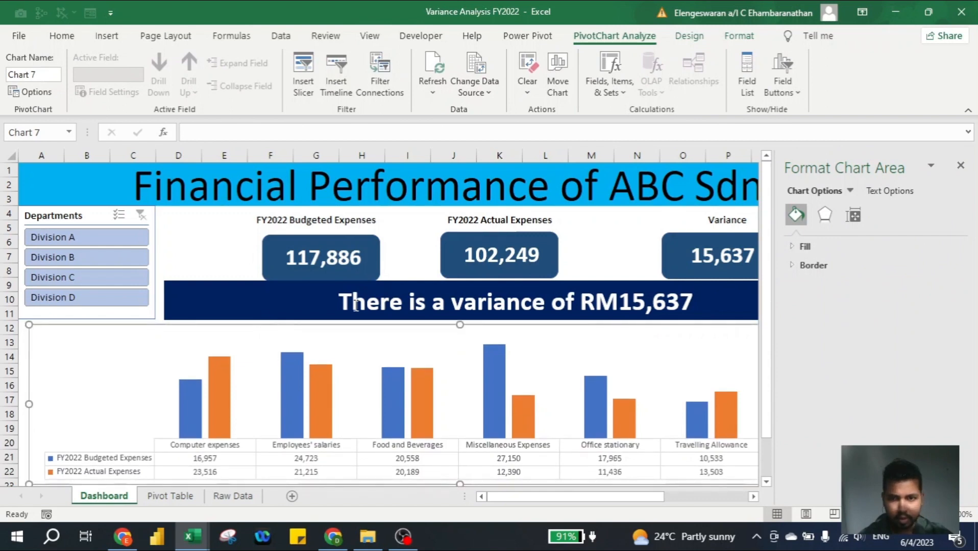
left_click(960, 165)
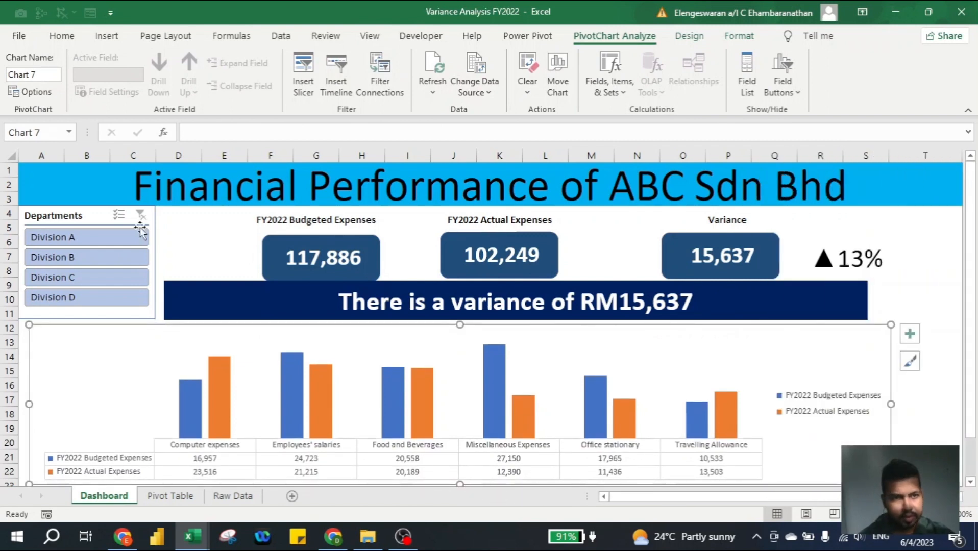
left_click(60, 237)
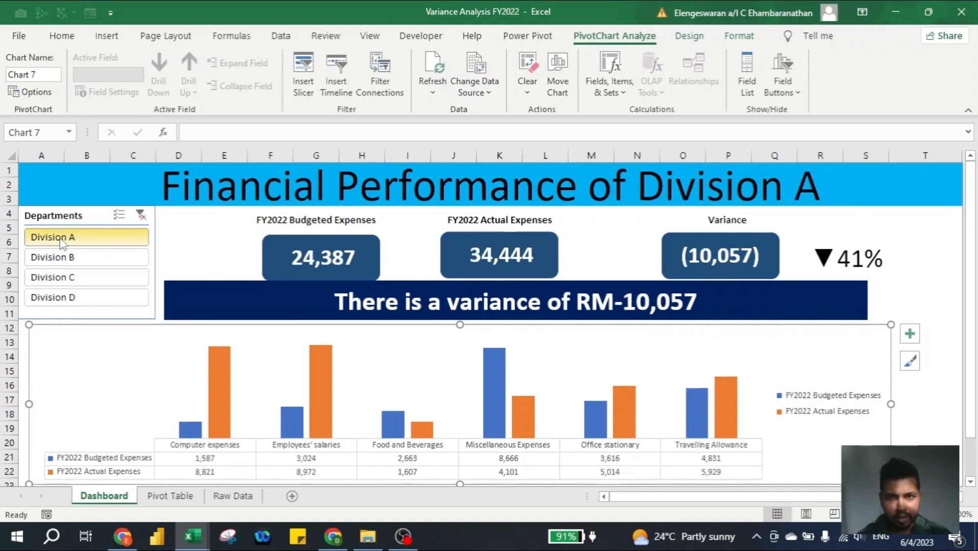
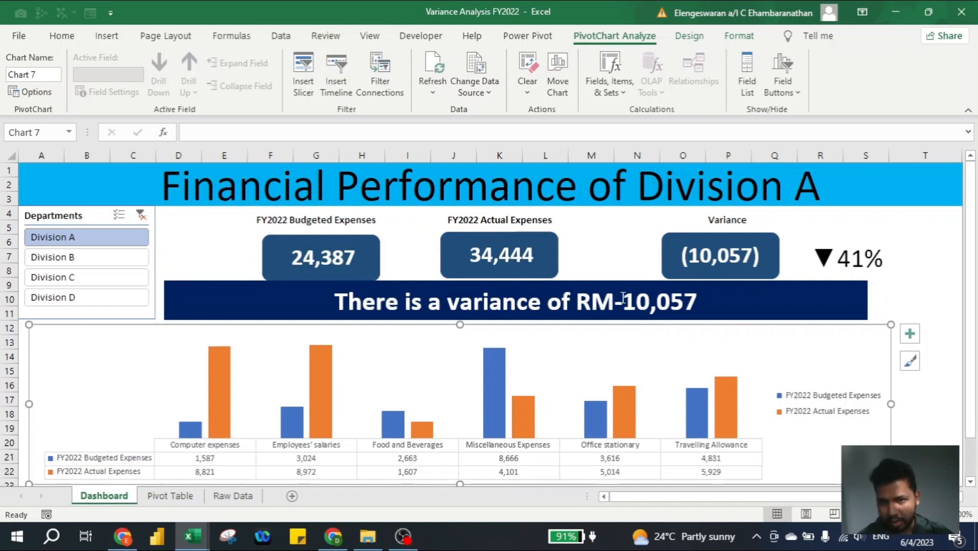
Wrap D18 in ABS in the Pivot Table's D21 variance formula so the banner reads RM10,057
left_click(185, 498)
left_click(457, 465)
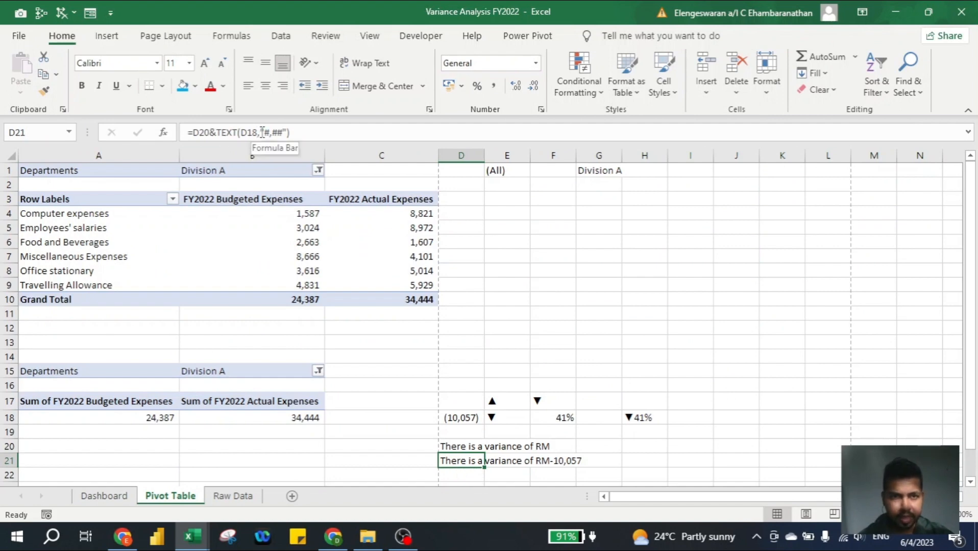
left_click(262, 132)
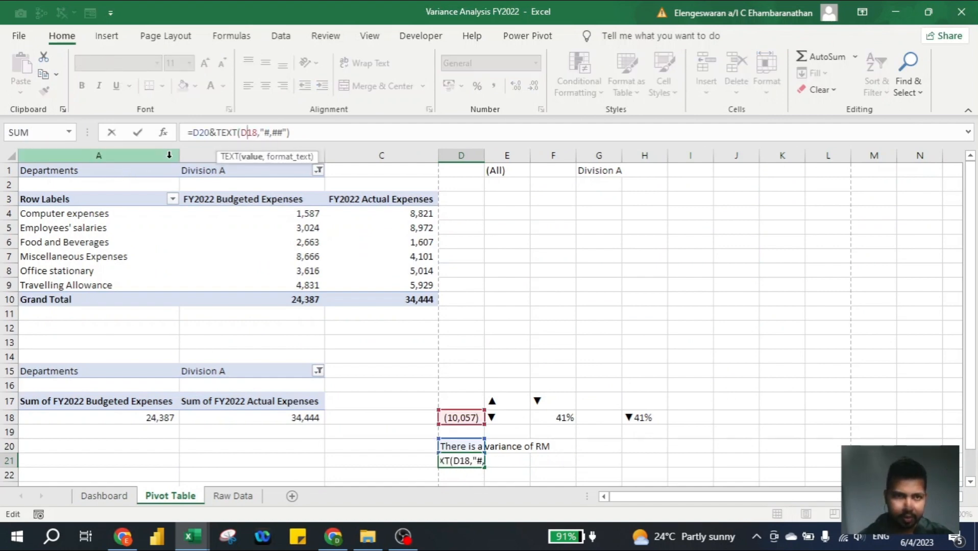
type("abs(")
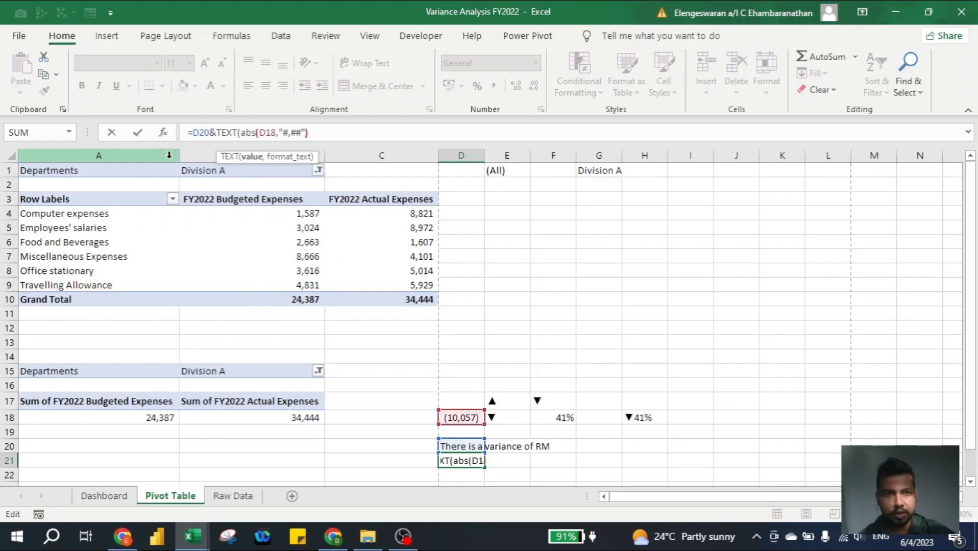
key("Right")
key("Right")
type(")")
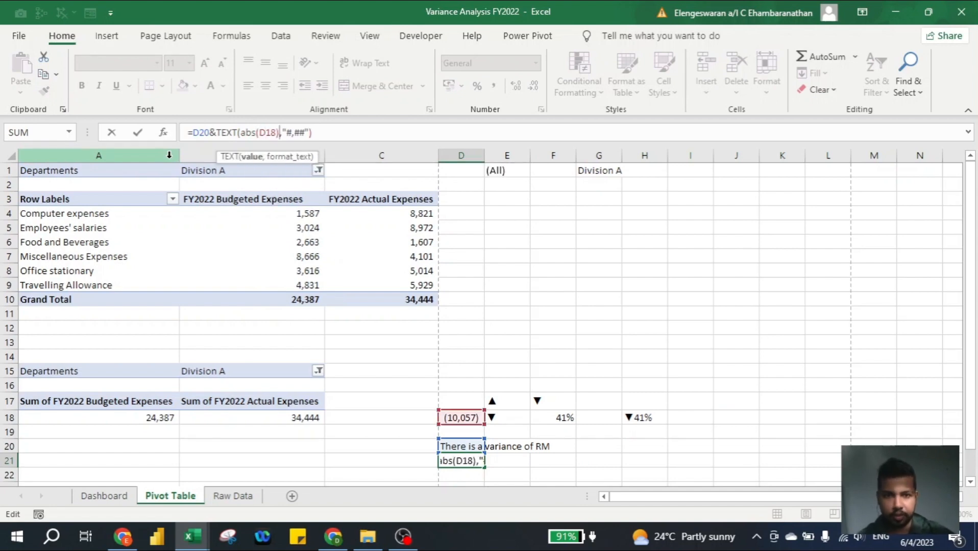
key("Return")
key("Up")
key("ctrl+Page_Up")
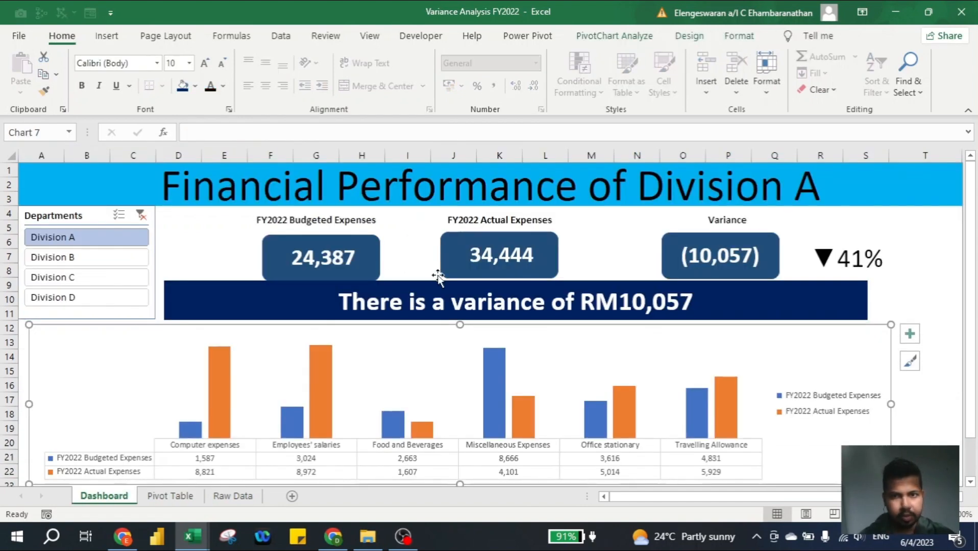
Filter the dashboard to Division B: budgeted 35,173, actual 15,436, banner variance RM19,737
left_click(96, 260)
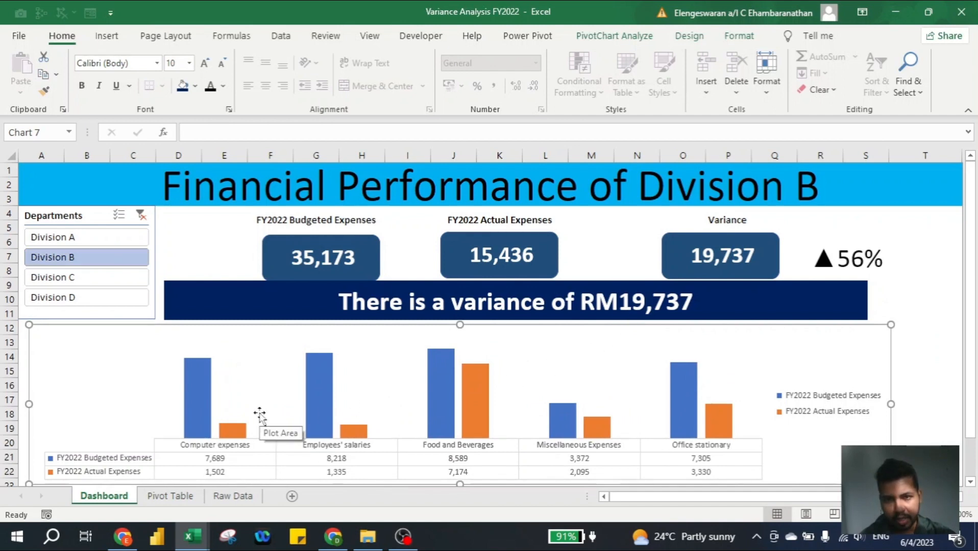
scroll(260, 416, "down", 1)
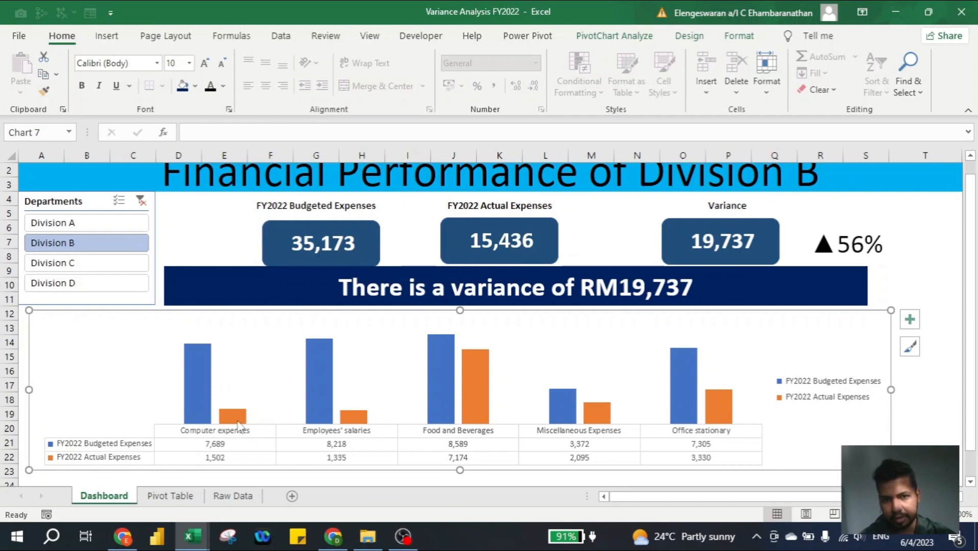
scroll(154, 389, "up", 1)
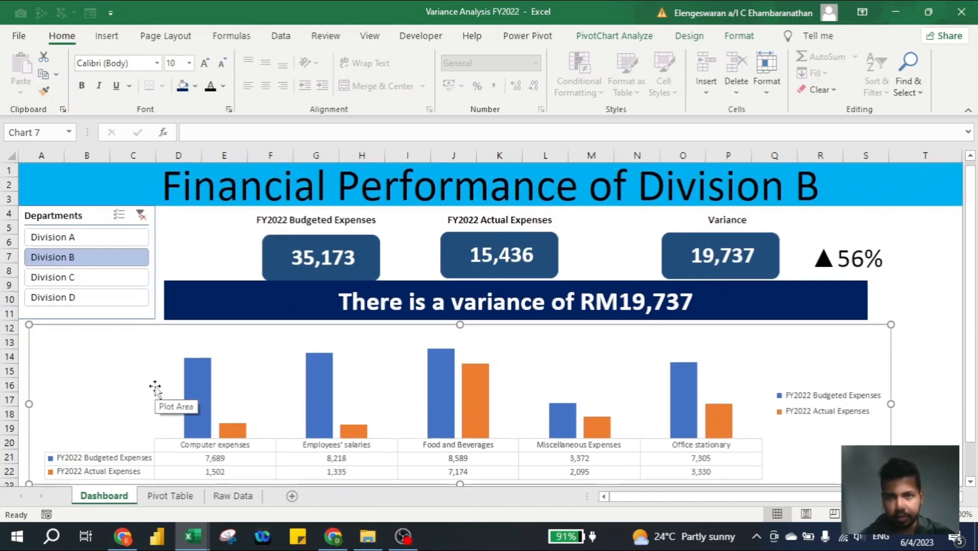